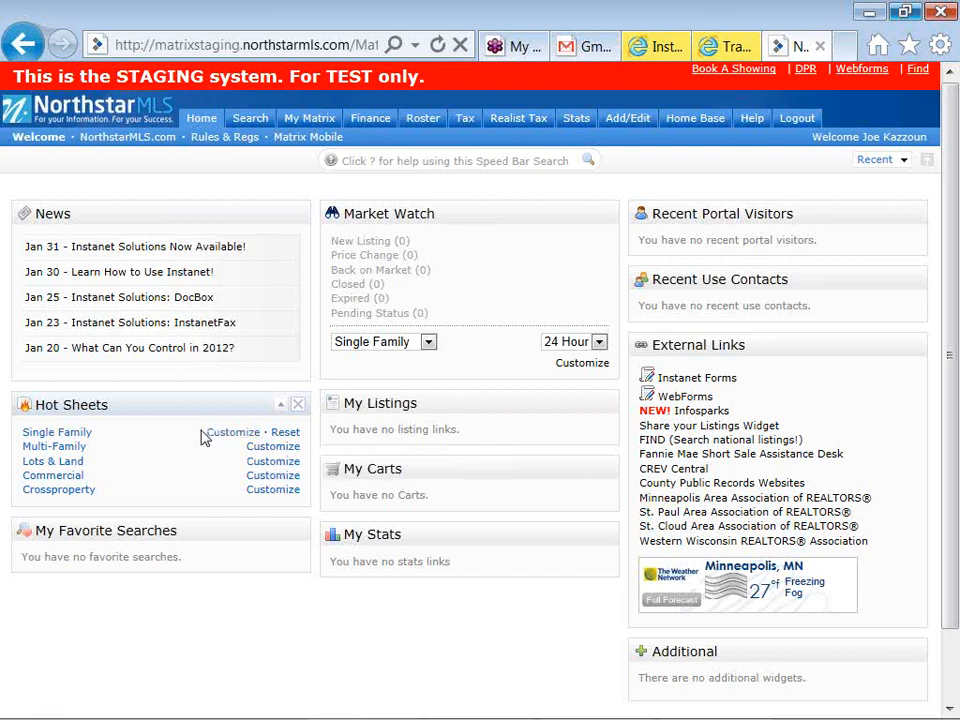
Open the Single Family hot sheet from the Hot Sheets section of the Matrix home page
{"action": "left_click", "coordinate": [87, 438]}
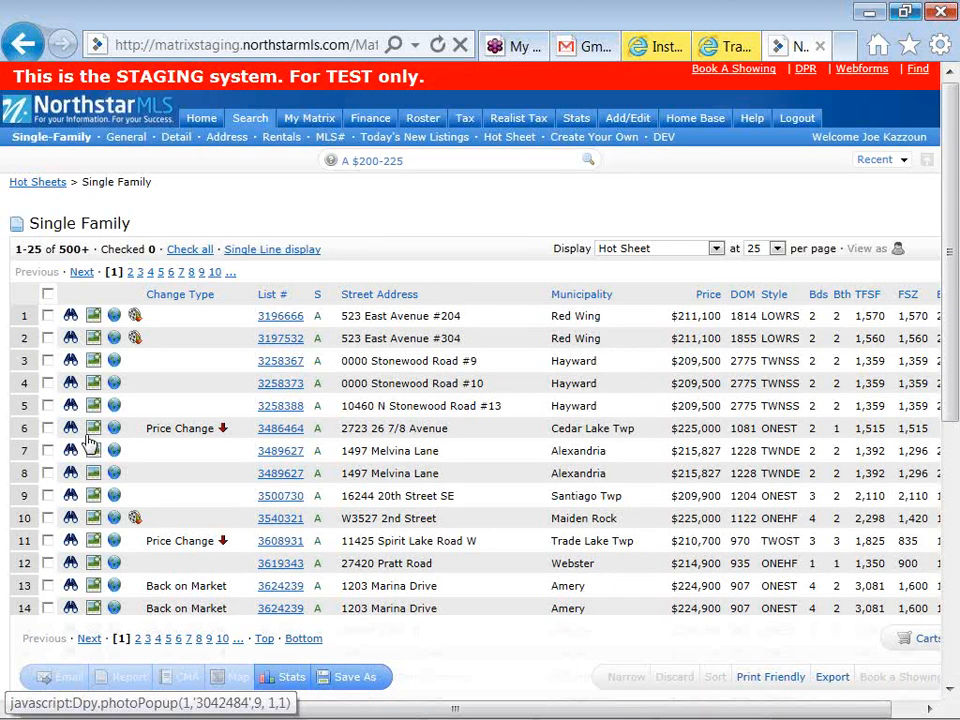
{"action": "left_click", "coordinate": [264, 320]}
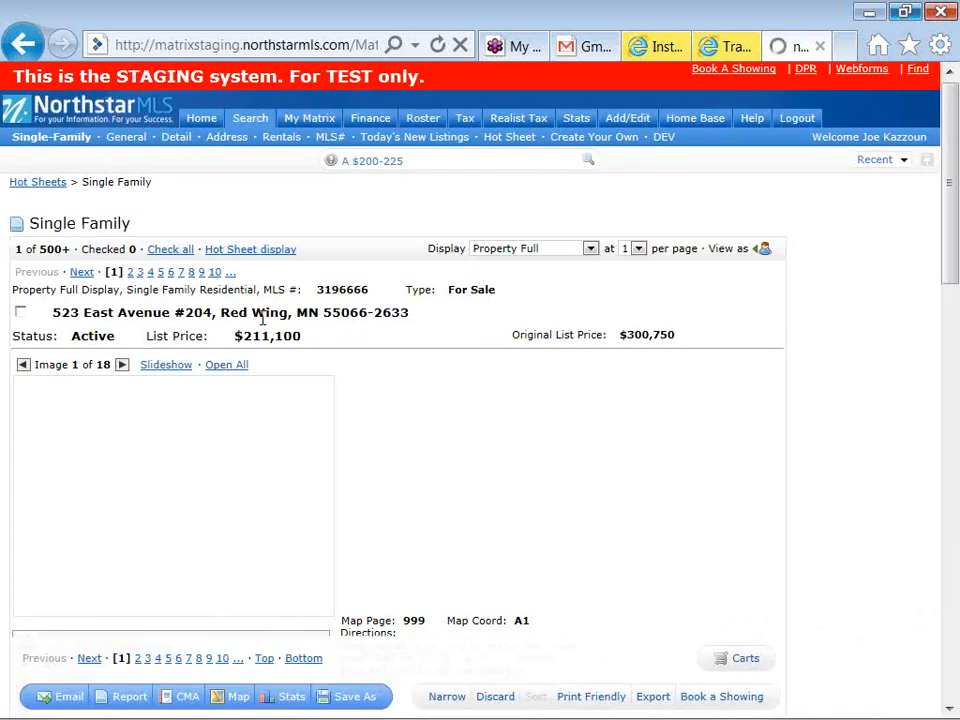
{"action": "scroll", "coordinate": [265, 328], "scroll_direction": "down", "scroll_amount": 5}
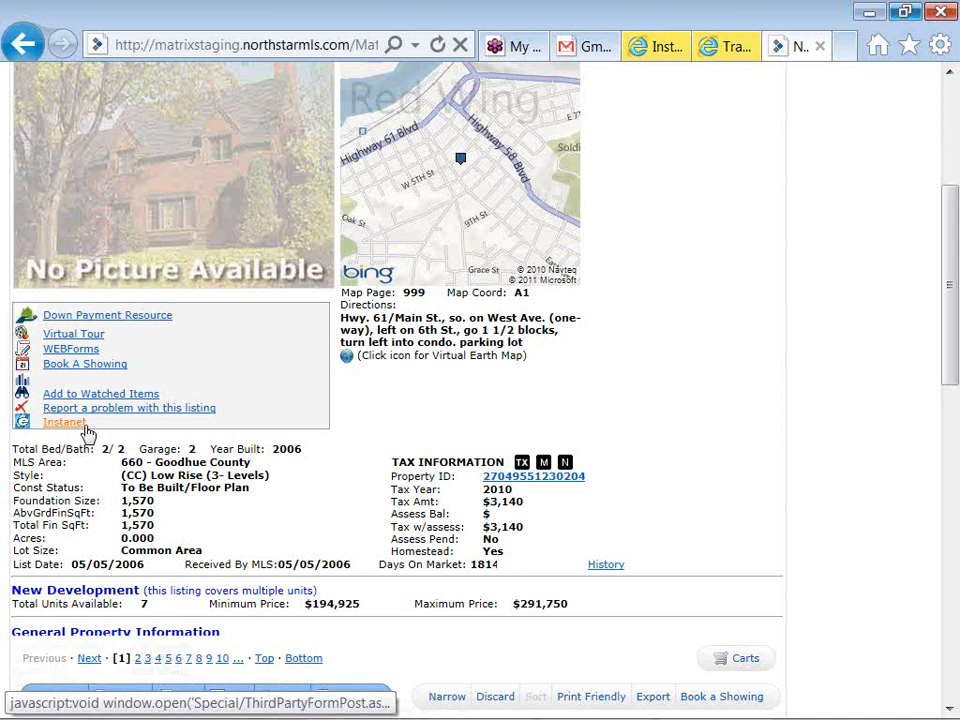
Start Instanet from the listing, then launch Instanet Forms under External Links
{"action": "left_click", "coordinate": [86, 430]}
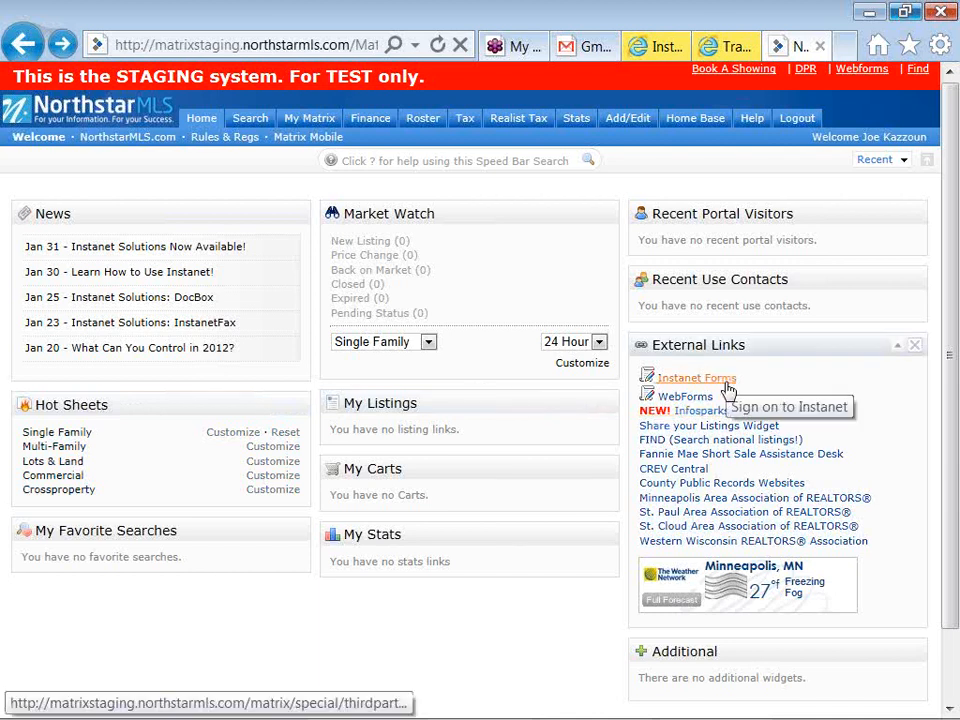
{"action": "left_click", "coordinate": [734, 384]}
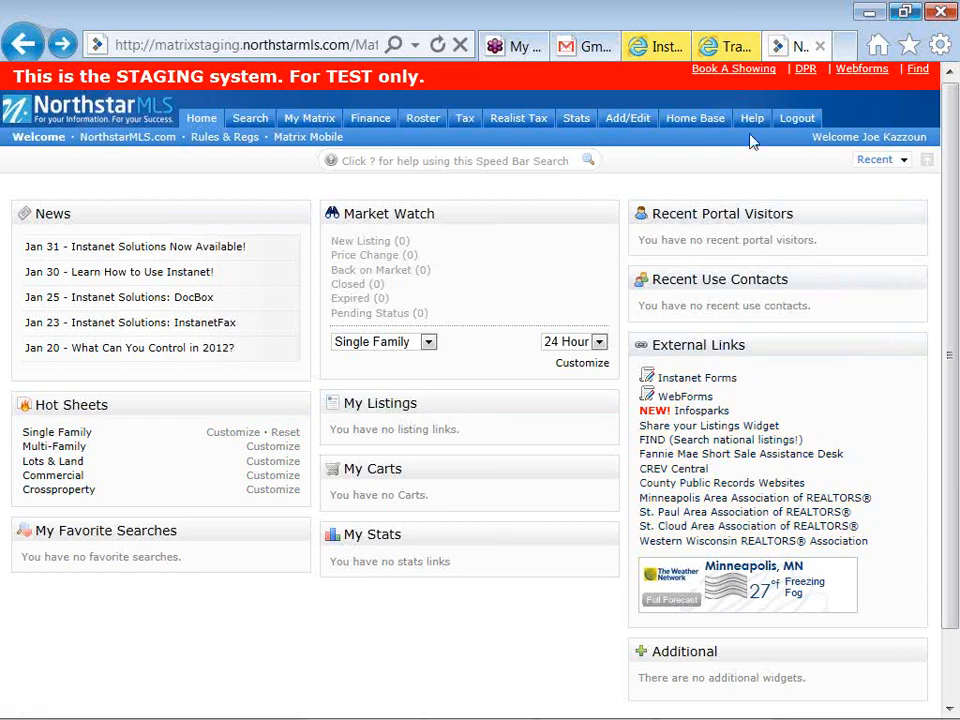
Show the TransactionDesk system check and reposition the Popup Blocker Checker window in front of it
{"action": "left_click", "coordinate": [726, 51]}
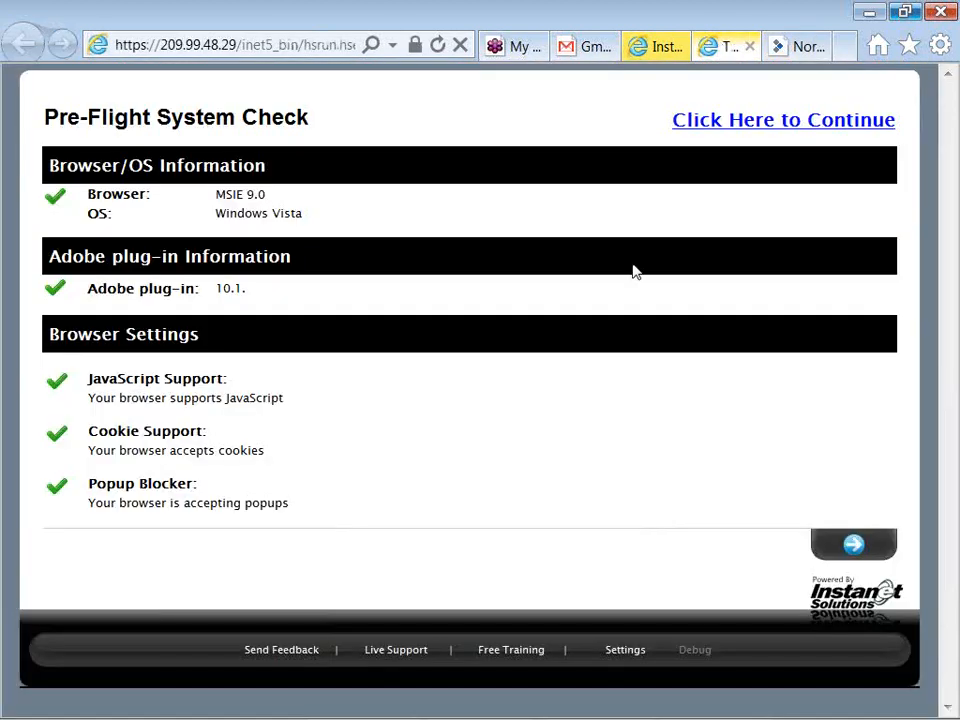
{"action": "key", "text": "alt+Tab"}
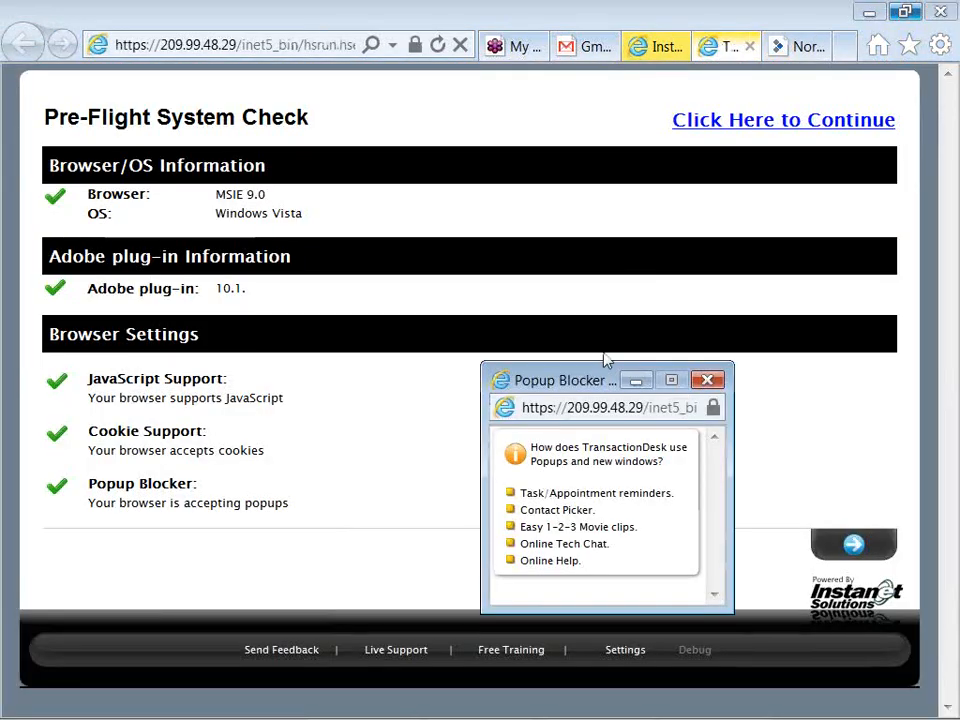
{"action": "left_click_drag", "start_coordinate": [597, 392], "coordinate": [488, 221]}
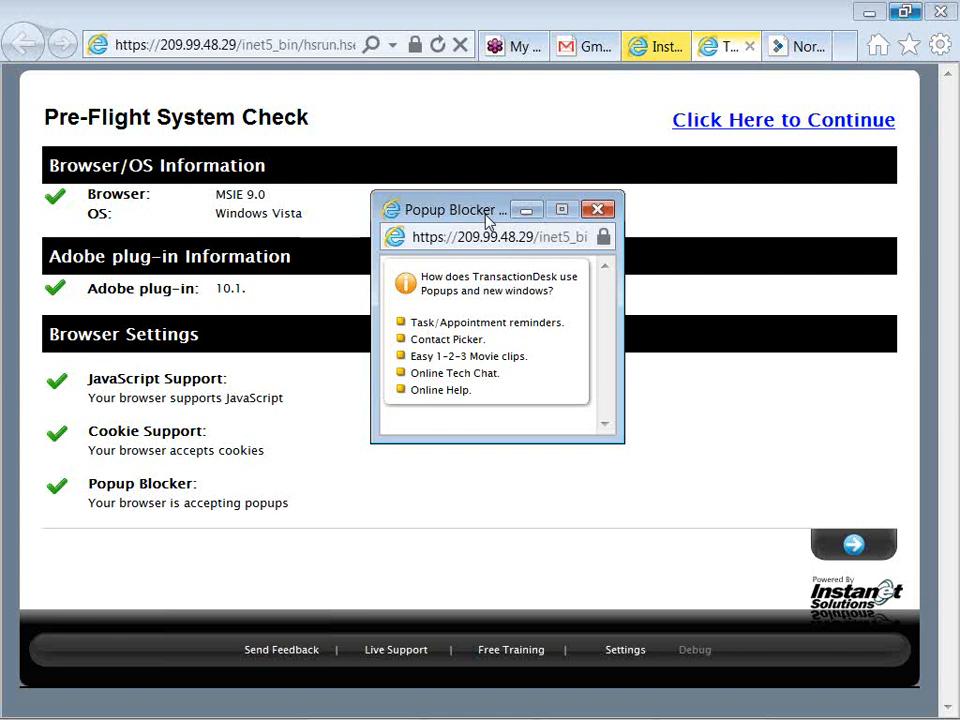
{"action": "left_click_drag", "start_coordinate": [461, 221], "coordinate": [421, 240]}
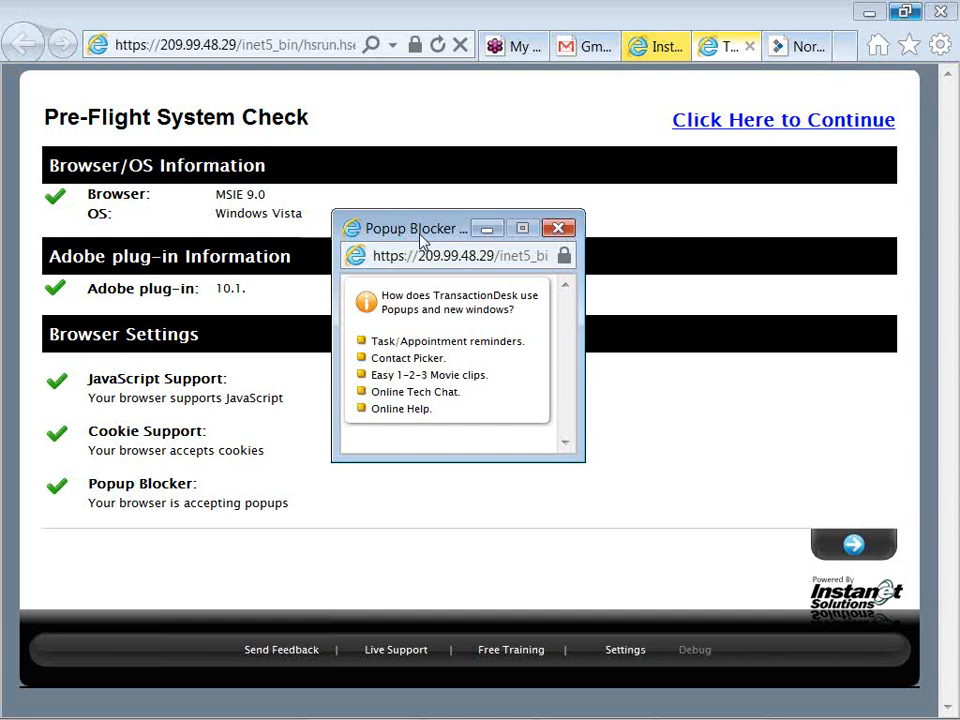
{"action": "left_click_drag", "start_coordinate": [422, 240], "coordinate": [490, 236]}
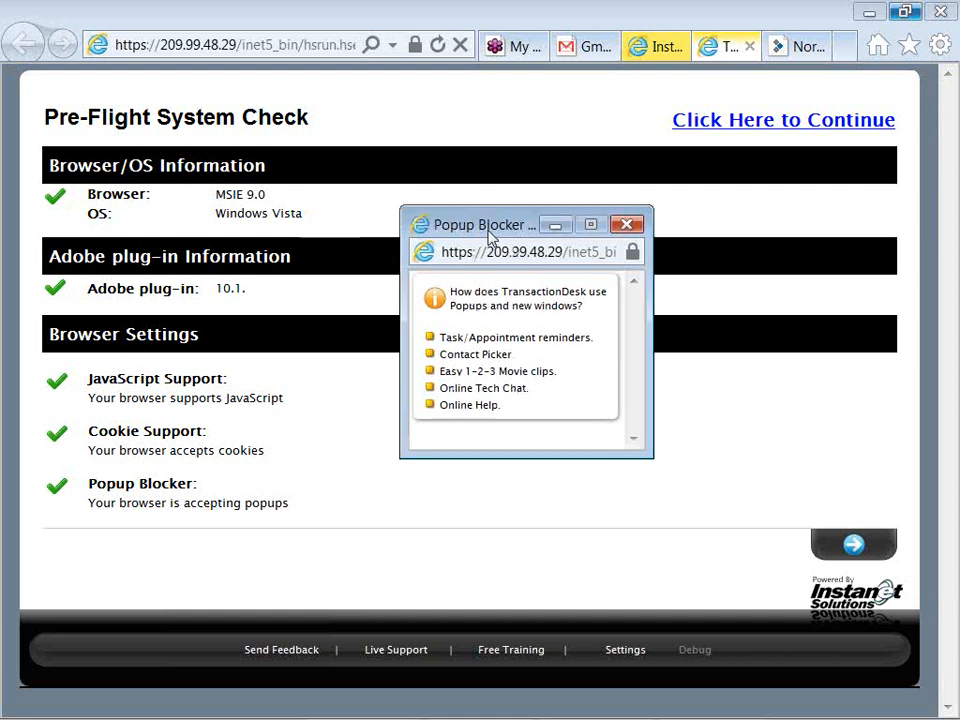
Close the Popup Blocker Checker window with its red X
{"action": "left_click", "coordinate": [625, 226]}
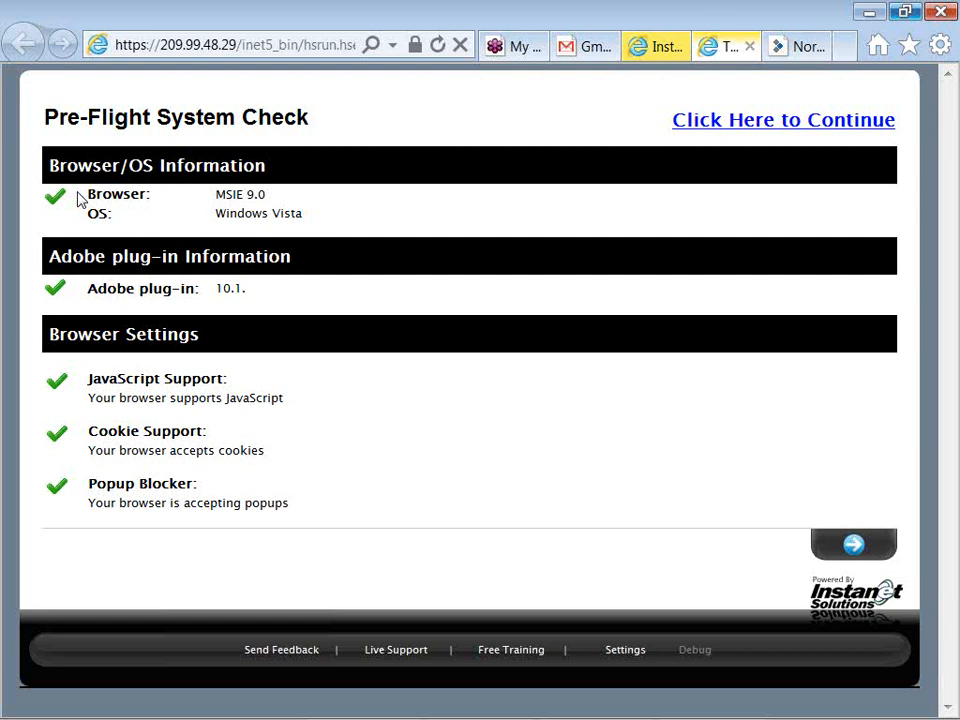
Review the Adobe plug-in check result, then continue past the Pre-Flight System Check
{"action": "double_click", "coordinate": [113, 300]}
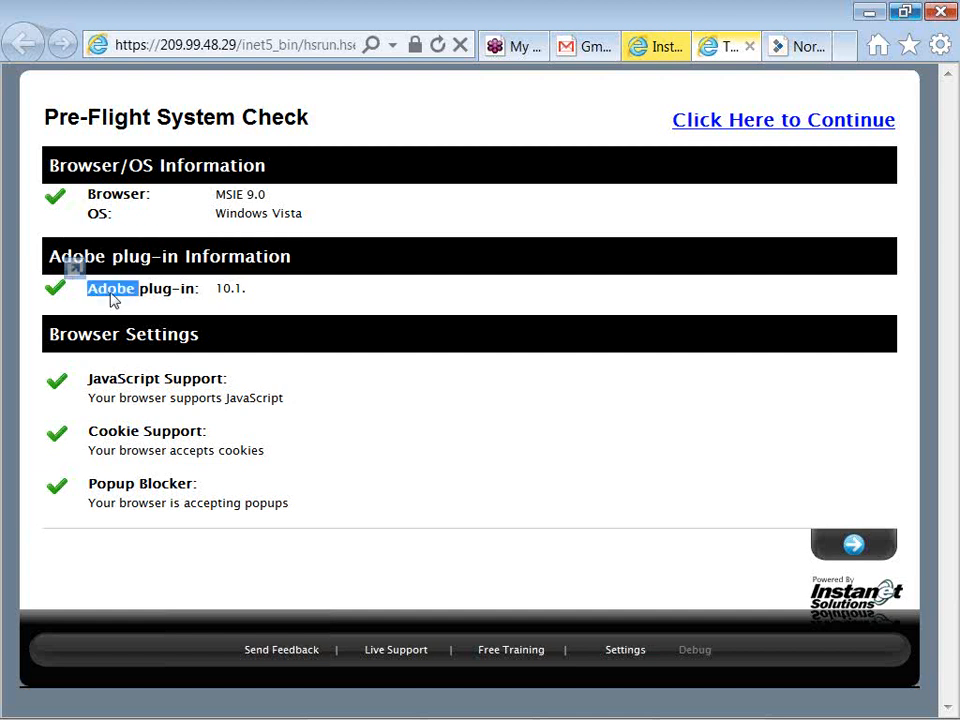
{"action": "left_click", "coordinate": [141, 296]}
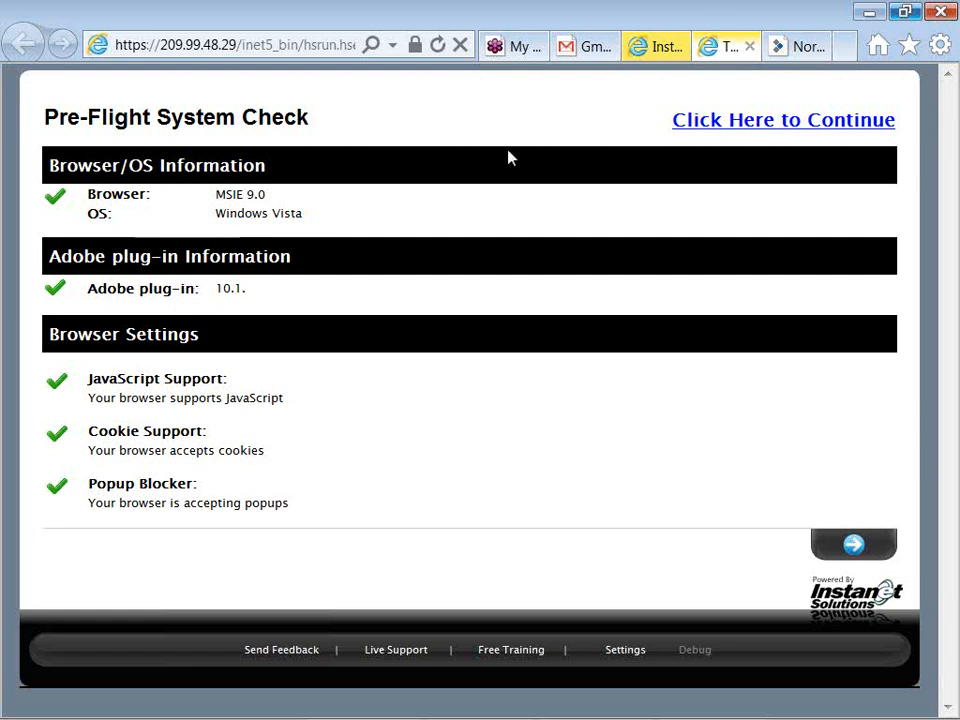
{"action": "left_click", "coordinate": [688, 127]}
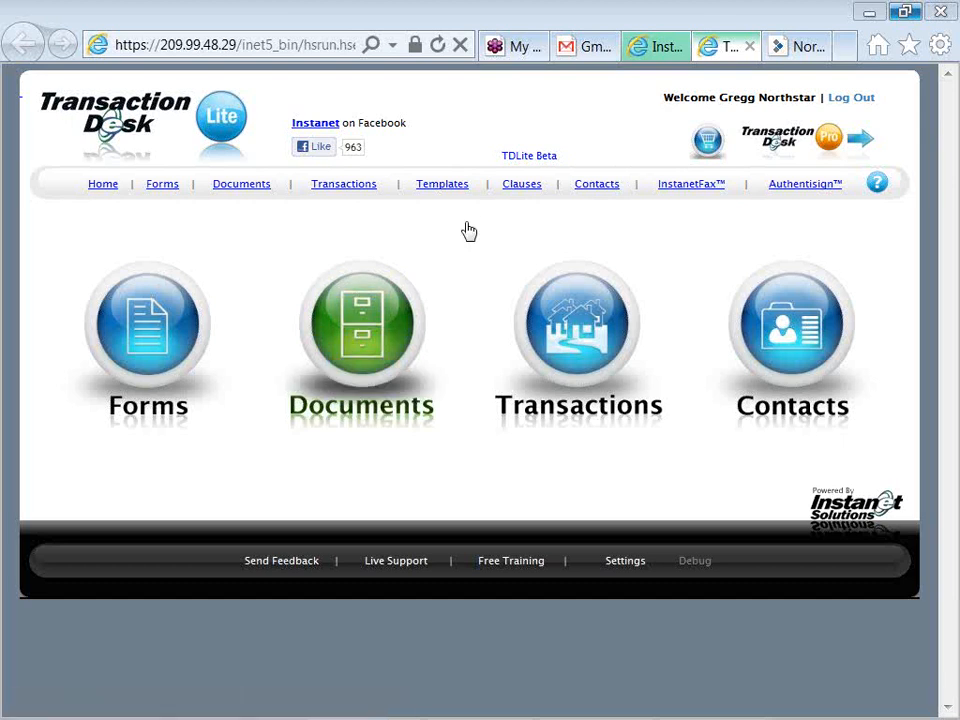
Open the Forms library from the TransactionDesk home page icon
{"action": "left_click", "coordinate": [155, 338]}
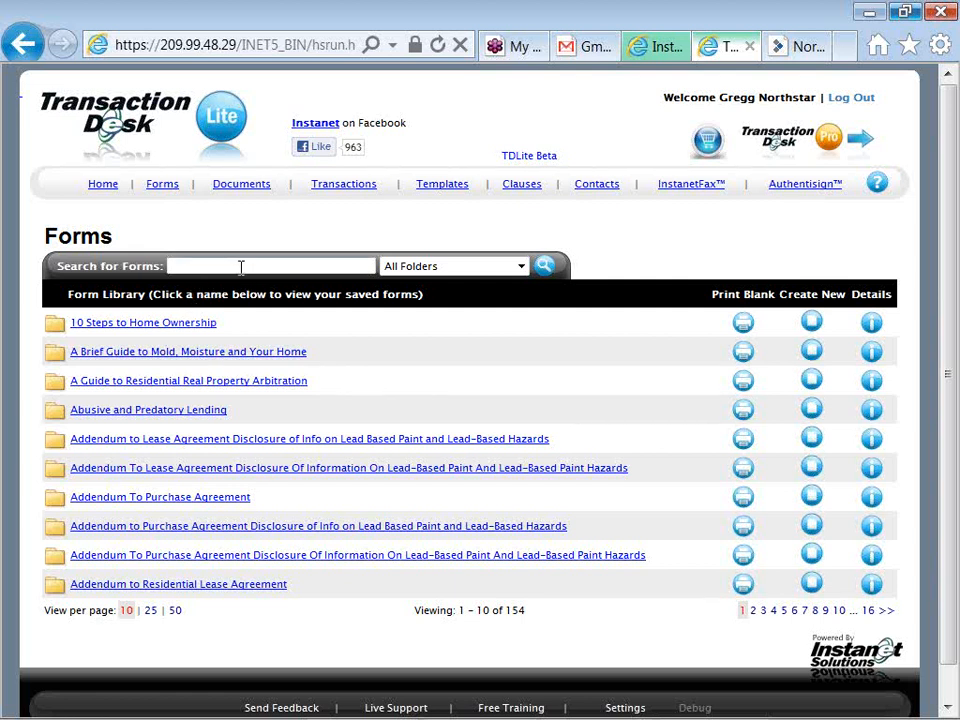
Enter 'buyer' as the forms search term and keep the folder filter on All Folders
{"action": "left_click", "coordinate": [179, 265]}
{"action": "type", "text": "b"}
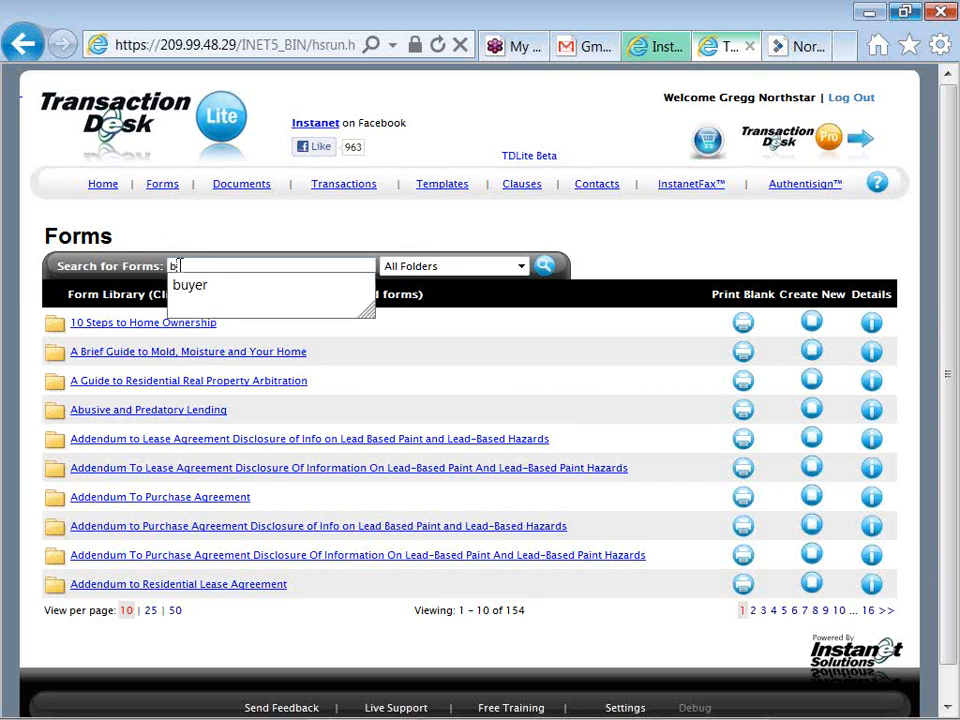
{"action": "key", "text": "Down"}
{"action": "key", "text": "Tab"}
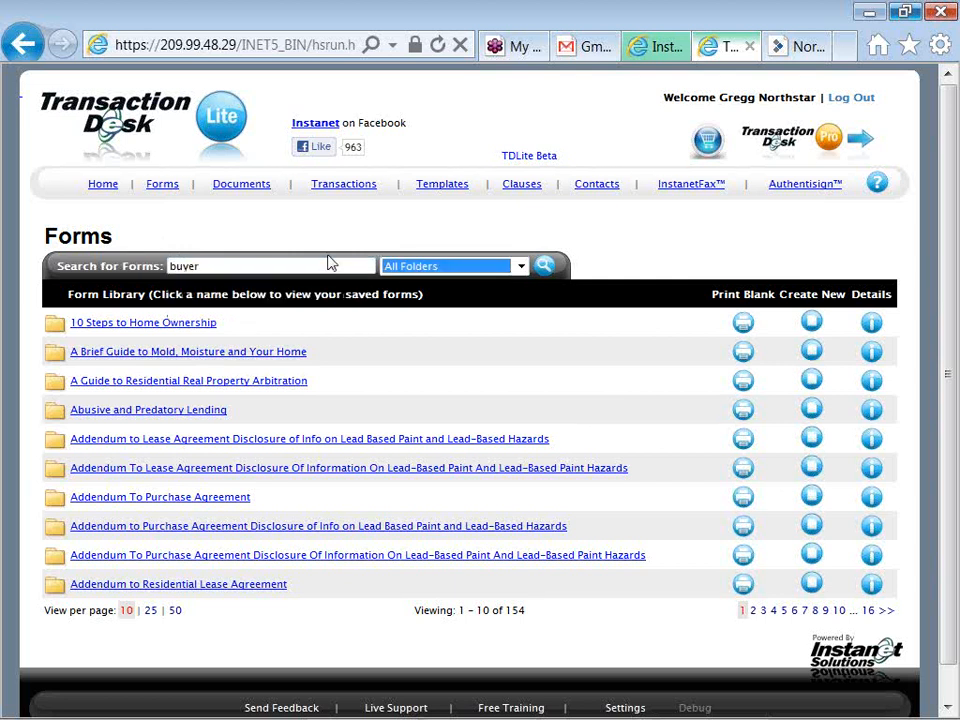
{"action": "left_click", "coordinate": [441, 270]}
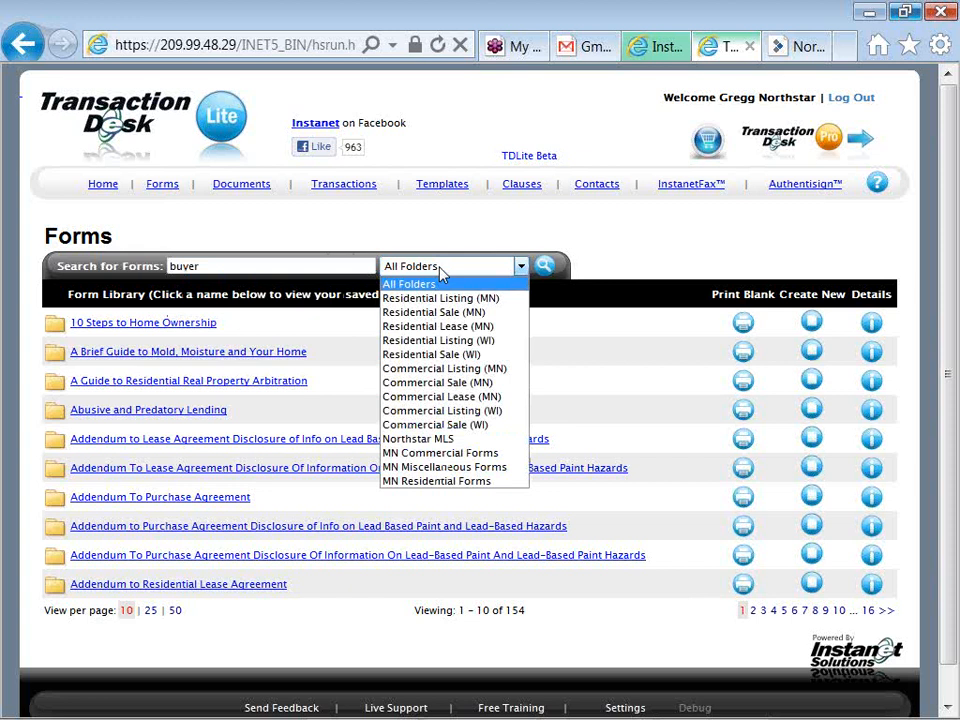
{"action": "key", "text": "Down"}
{"action": "key", "text": "Down"}
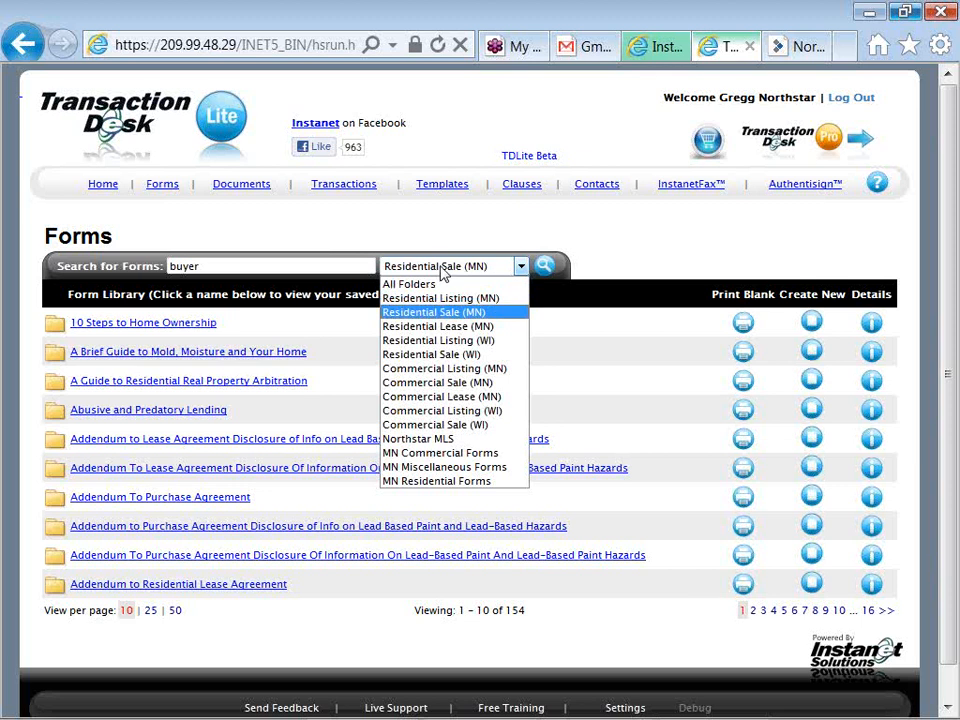
{"action": "left_click", "coordinate": [470, 236]}
{"action": "left_click", "coordinate": [467, 272]}
{"action": "left_click", "coordinate": [466, 283]}
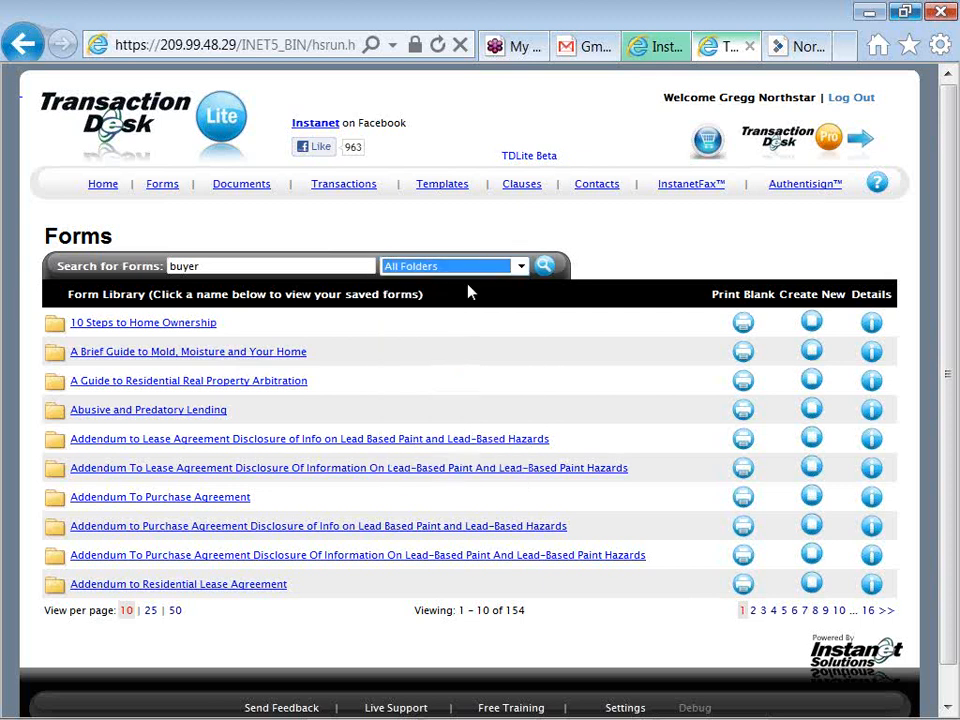
Run the 'buyer' forms search, narrowing the library to 19 forms
{"action": "left_click", "coordinate": [546, 270]}
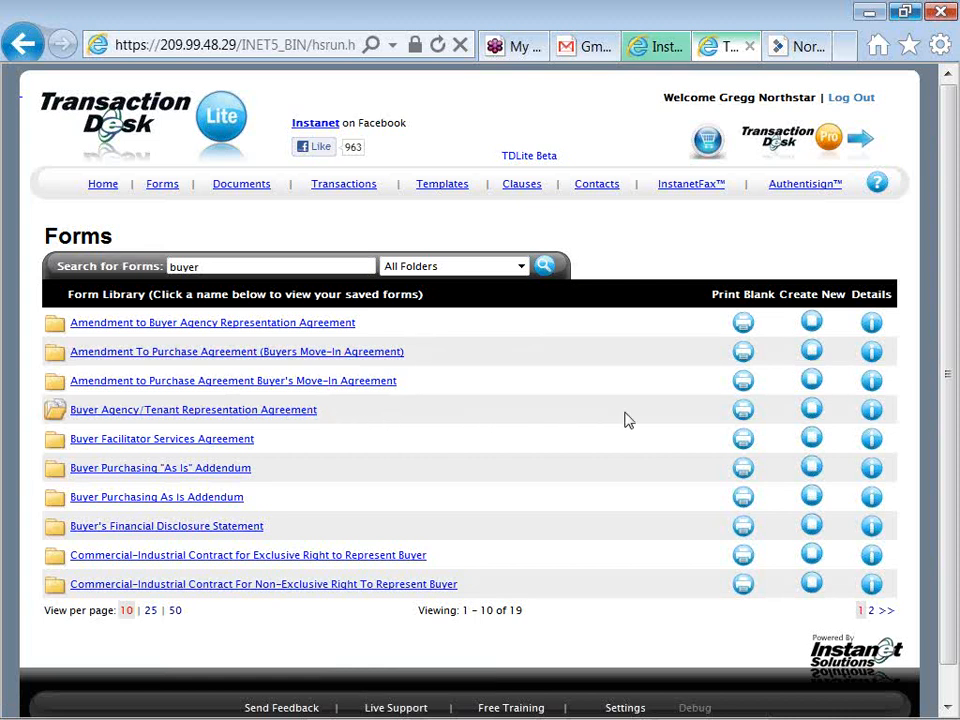
View the blank WB-36 Buyer Agency/Tenant Representation Agreement, then return to the Forms library
{"action": "left_click", "coordinate": [742, 416]}
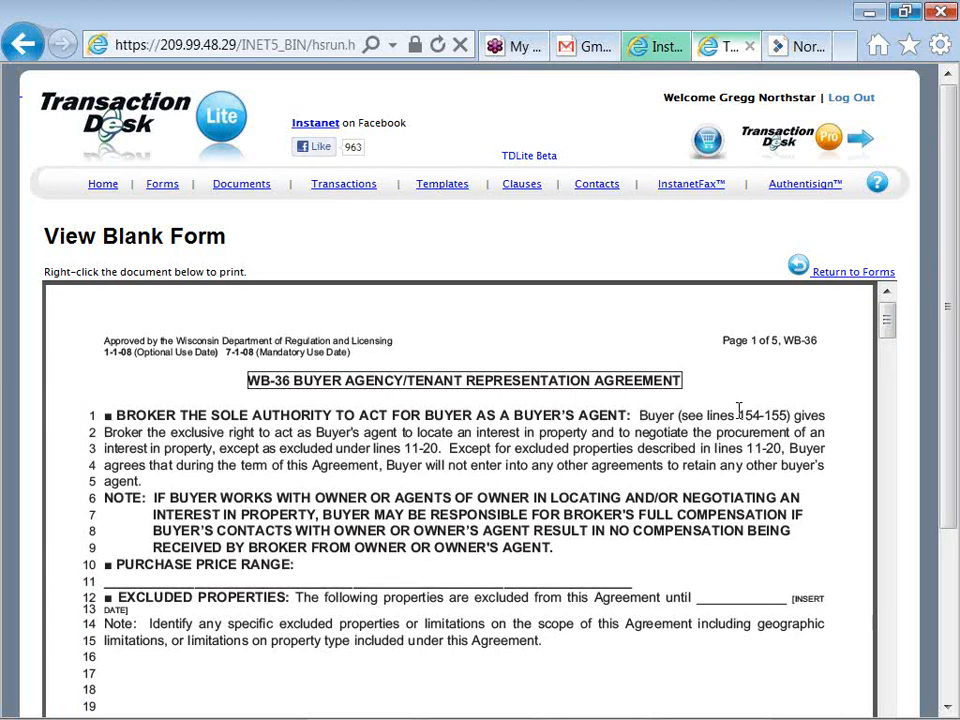
{"action": "right_click", "coordinate": [443, 381]}
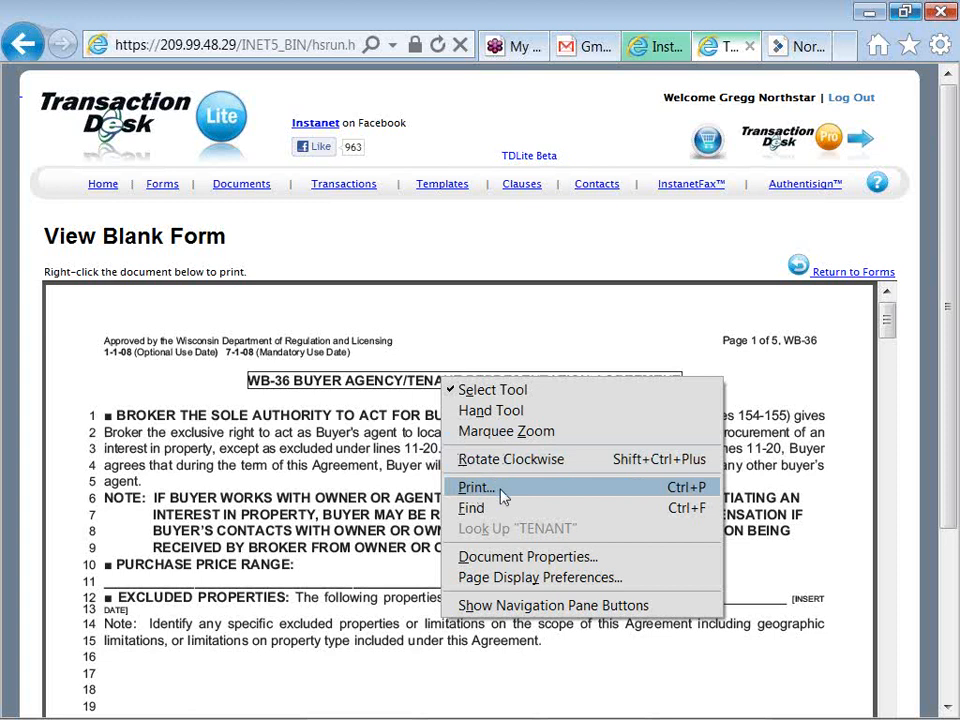
{"action": "left_click", "coordinate": [430, 488]}
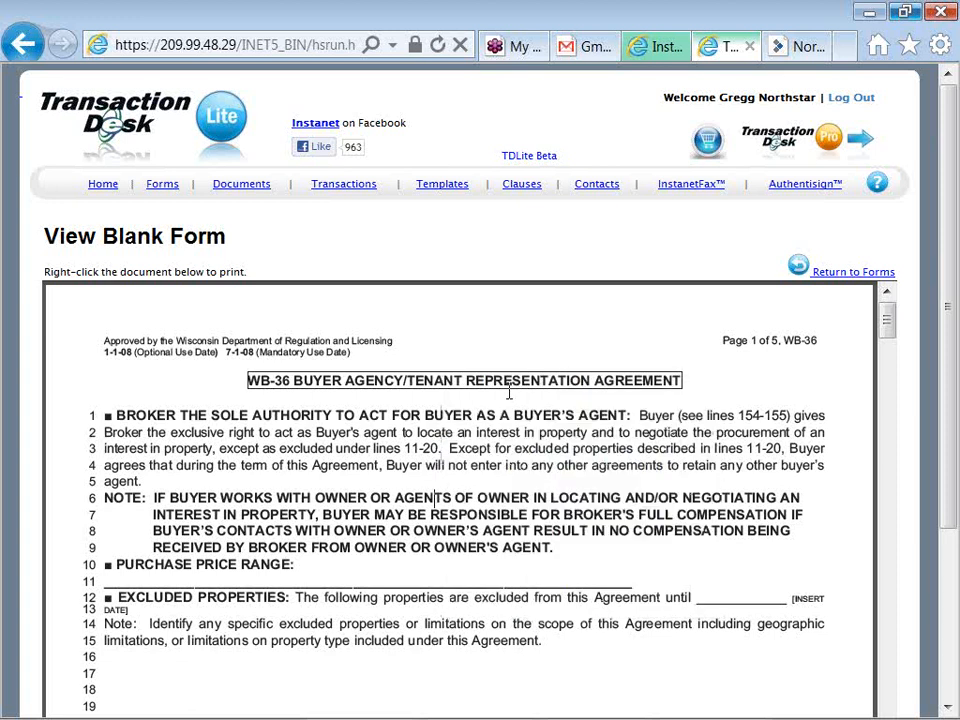
{"action": "left_click", "coordinate": [820, 275]}
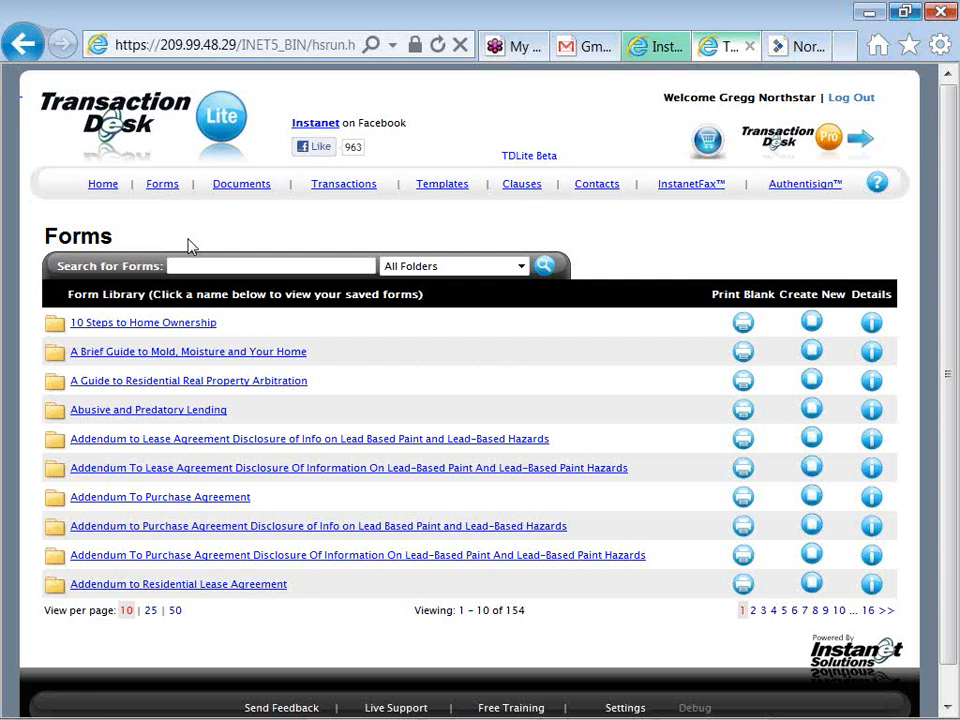
Return to the home page, then open the Transactions list of five files
{"action": "left_click", "coordinate": [103, 185]}
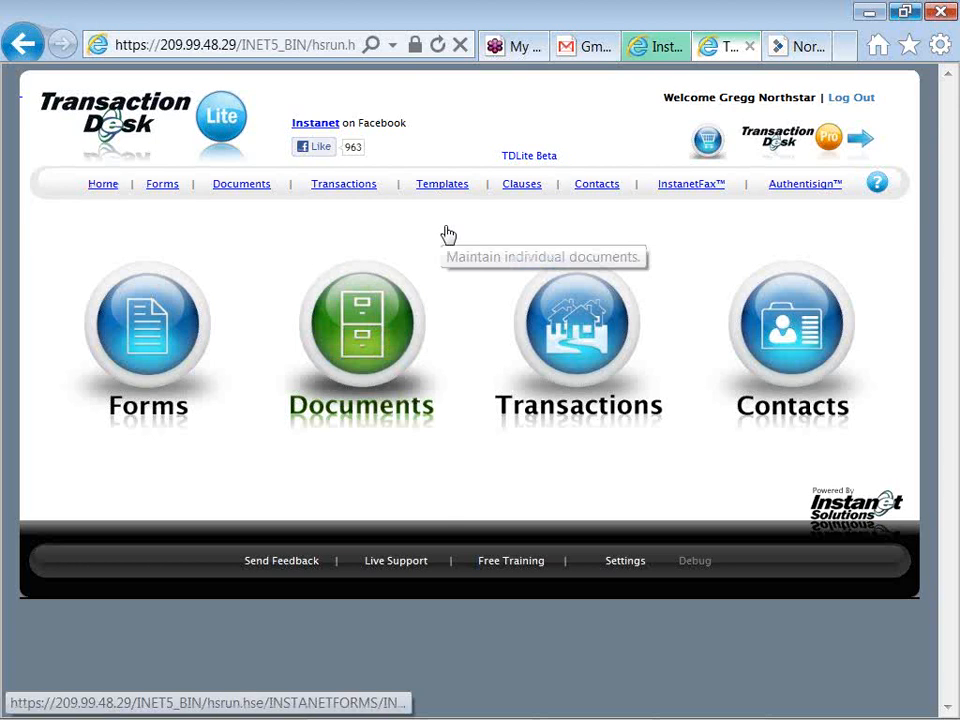
{"action": "left_click", "coordinate": [593, 317]}
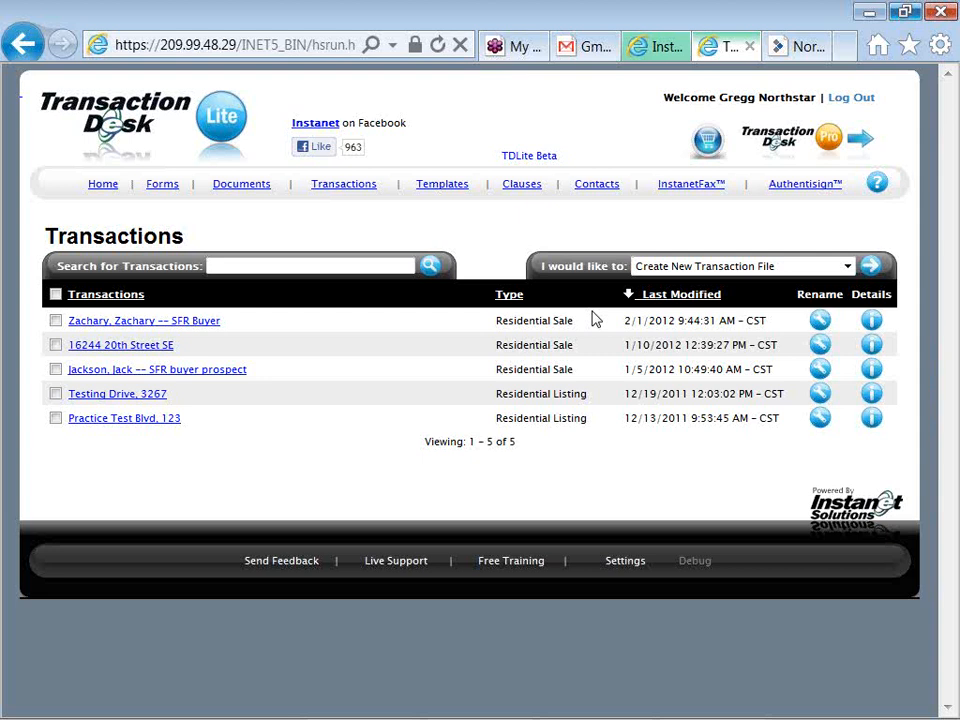
Open the top SFR Buyer transaction to see its Robbinsdale, 119900 list-price details
{"action": "left_click", "coordinate": [212, 328]}
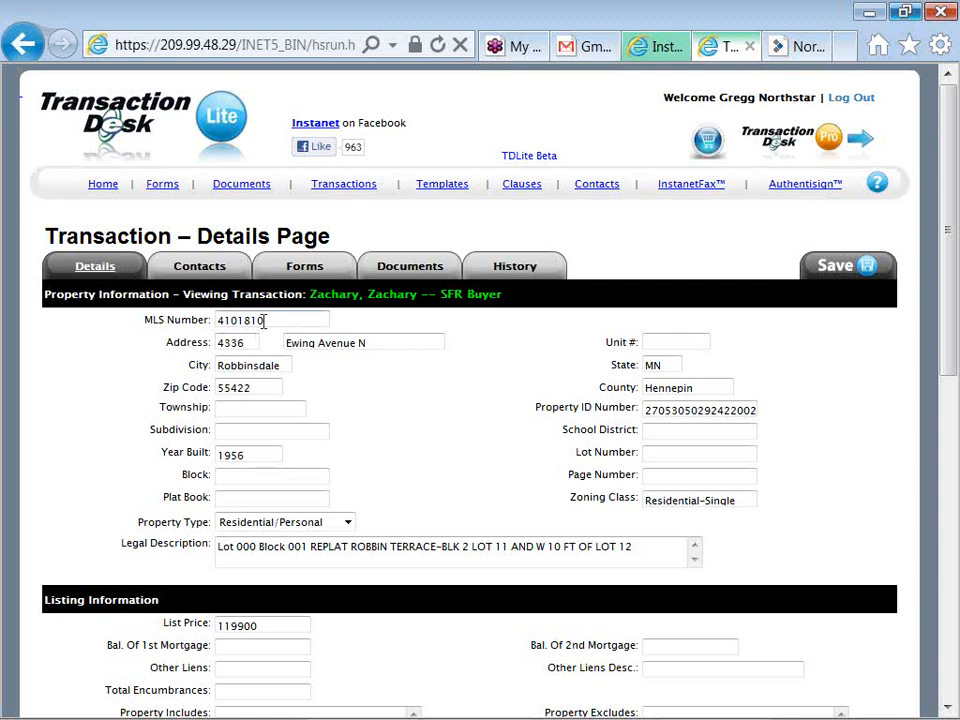
{"action": "left_click_drag", "start_coordinate": [263, 320], "coordinate": [224, 317]}
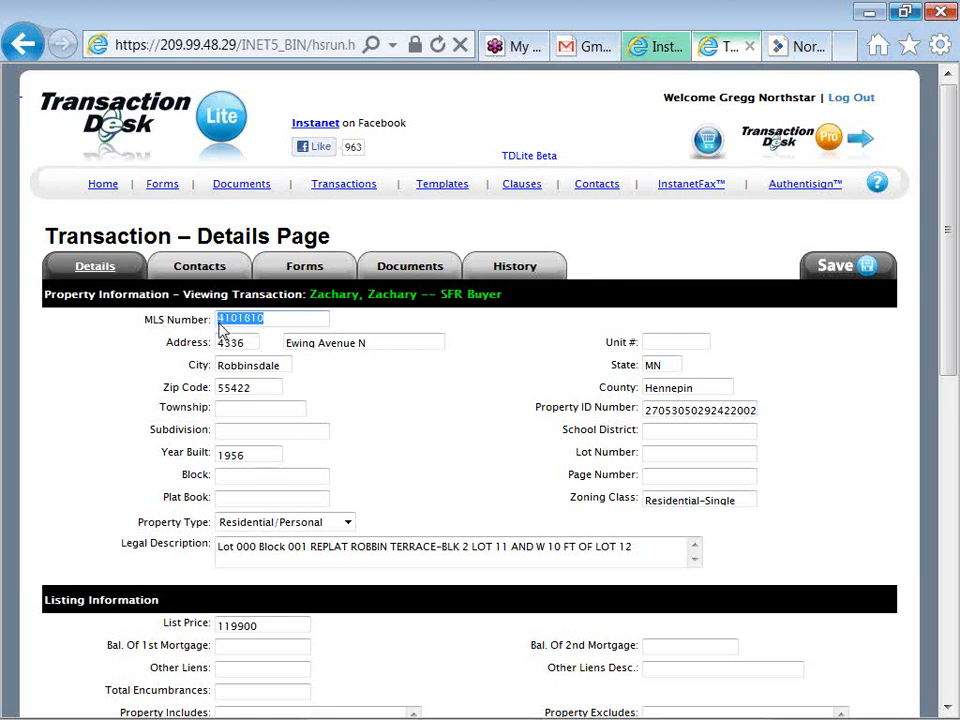
{"action": "left_click", "coordinate": [112, 420]}
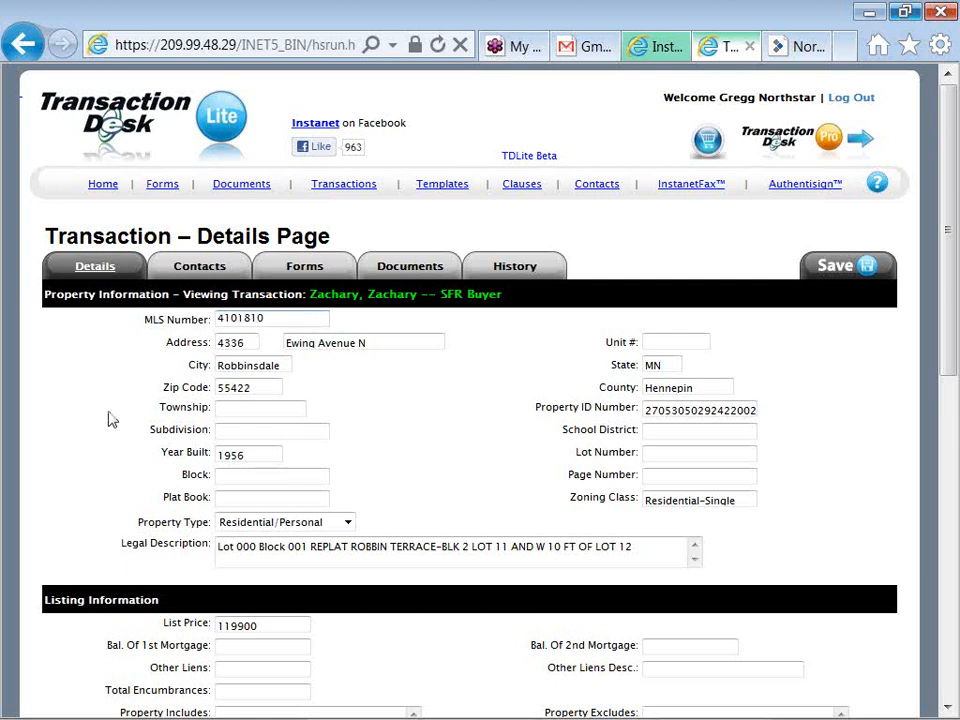
{"action": "scroll", "coordinate": [112, 420], "scroll_direction": "down", "scroll_amount": 2}
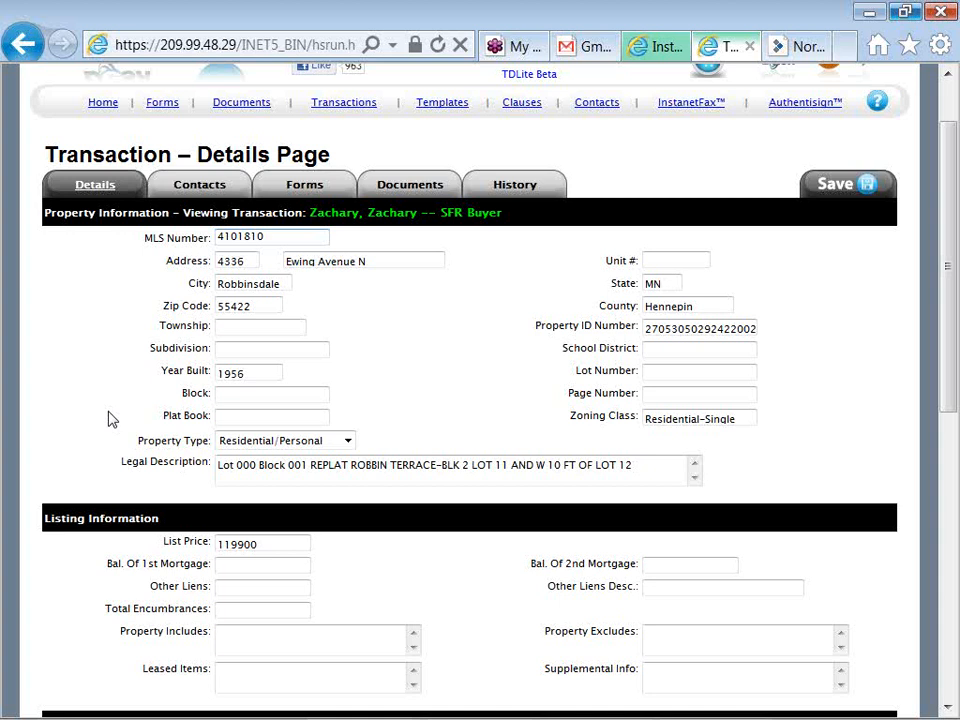
{"action": "scroll", "coordinate": [110, 420], "scroll_direction": "down", "scroll_amount": 3}
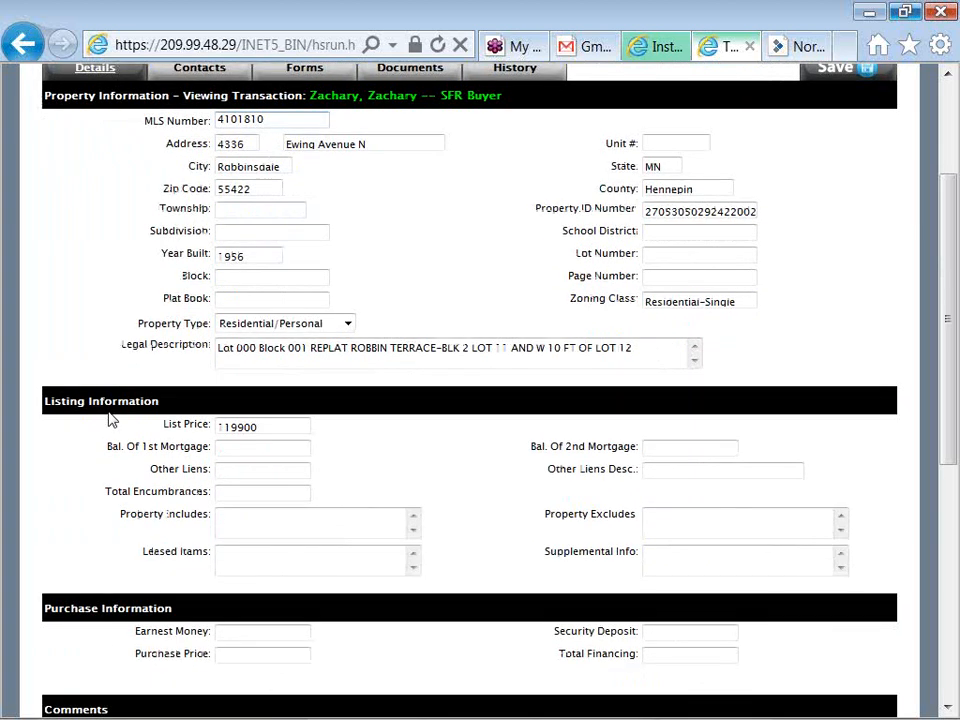
{"action": "scroll", "coordinate": [110, 420], "scroll_direction": "down", "scroll_amount": 2}
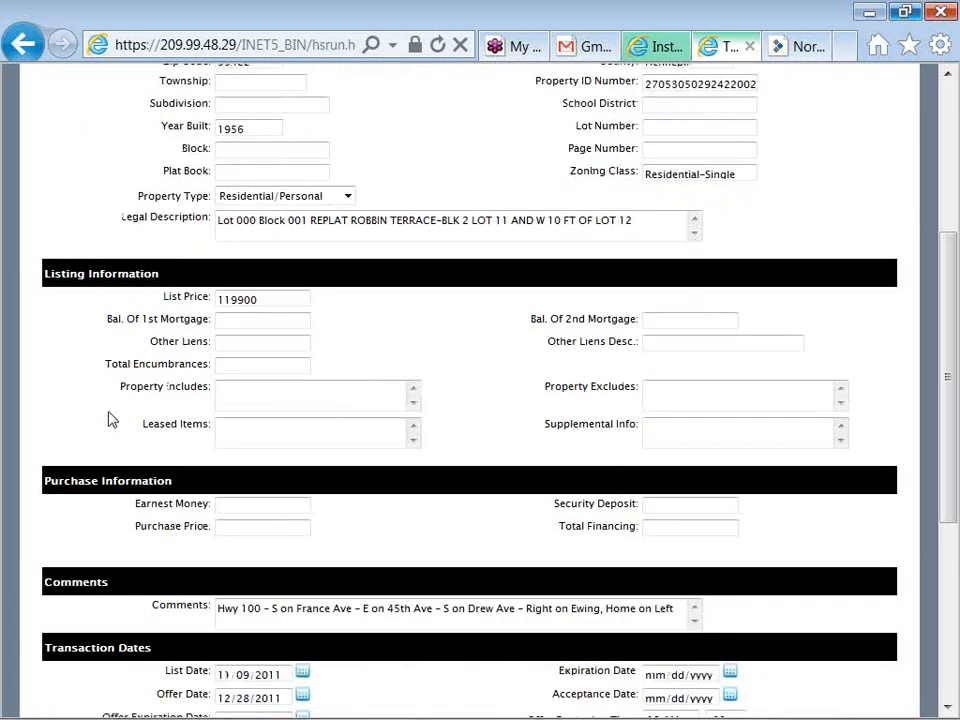
{"action": "scroll", "coordinate": [112, 420], "scroll_direction": "down", "scroll_amount": 2}
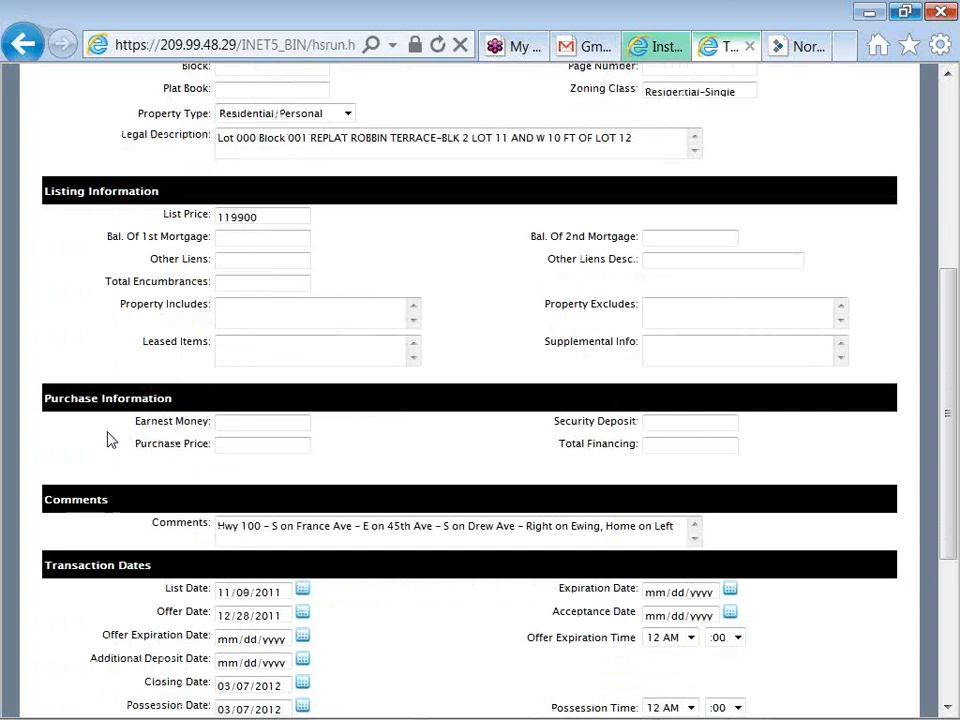
{"action": "scroll", "coordinate": [110, 440], "scroll_direction": "down", "scroll_amount": 1}
{"action": "scroll", "coordinate": [110, 440], "scroll_direction": "down", "scroll_amount": 1}
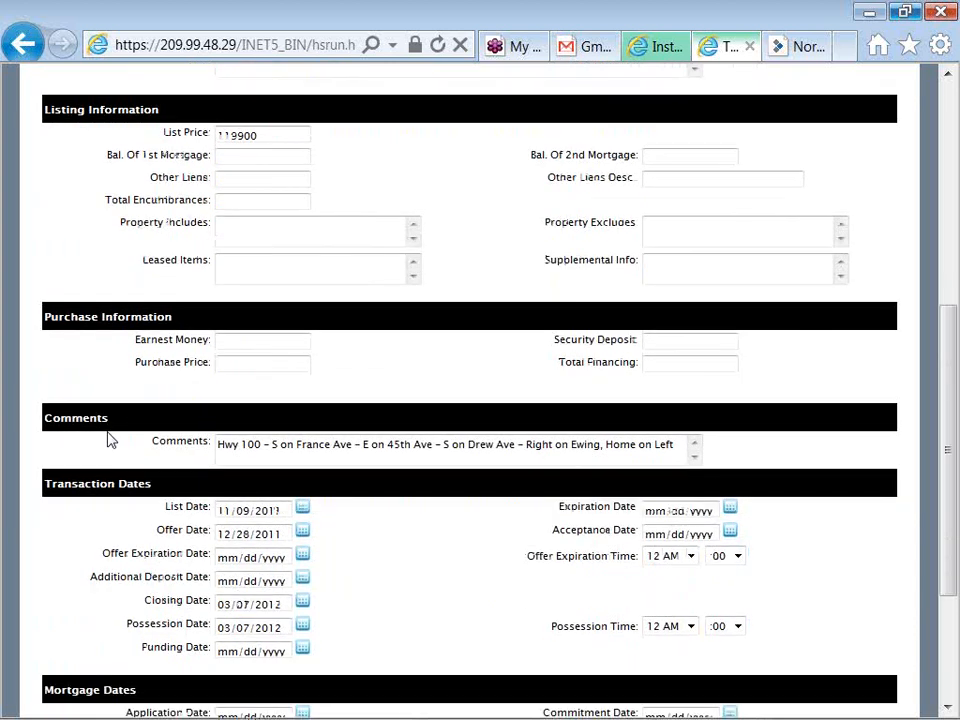
{"action": "scroll", "coordinate": [110, 440], "scroll_direction": "down", "scroll_amount": 2}
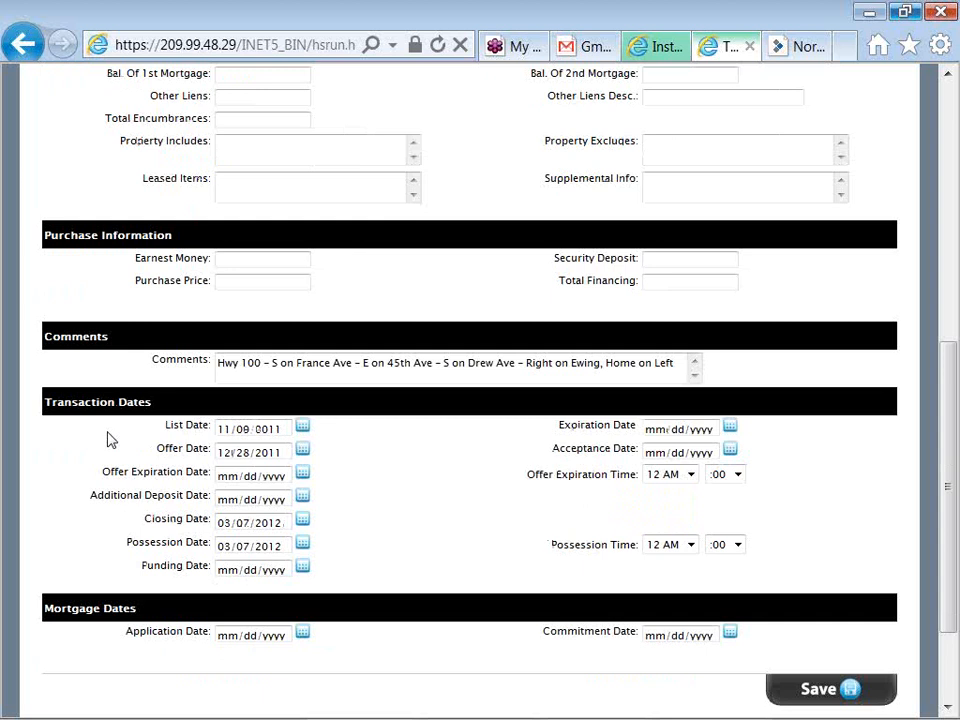
{"action": "scroll", "coordinate": [110, 440], "scroll_direction": "up", "scroll_amount": 2}
{"action": "scroll", "coordinate": [110, 440], "scroll_direction": "up", "scroll_amount": 4}
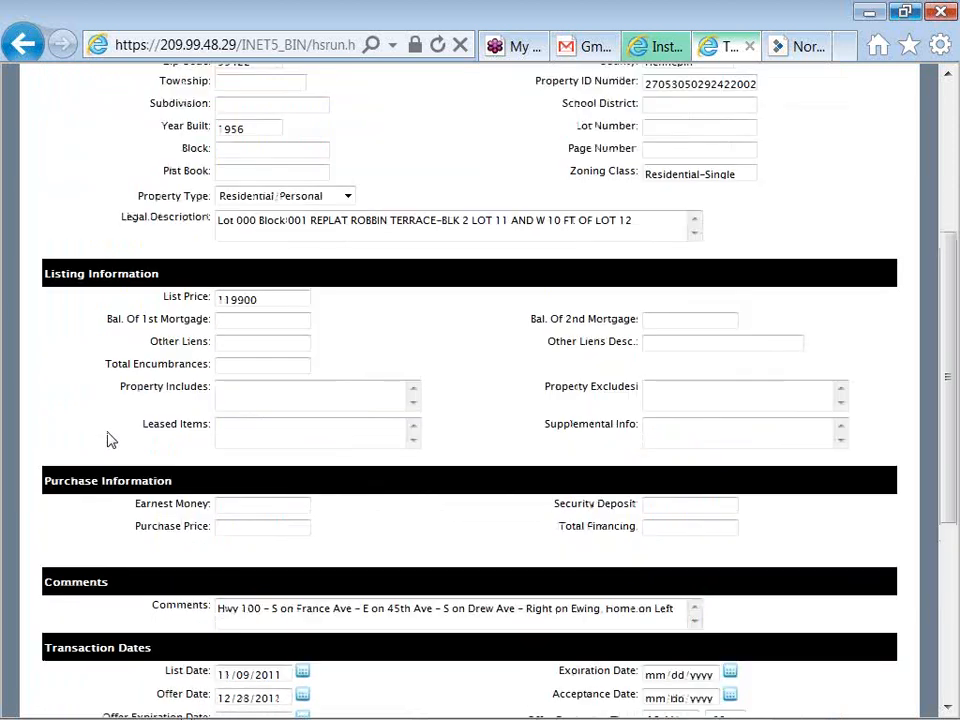
{"action": "scroll", "coordinate": [110, 440], "scroll_direction": "up", "scroll_amount": 3}
{"action": "scroll", "coordinate": [110, 440], "scroll_direction": "up", "scroll_amount": 1}
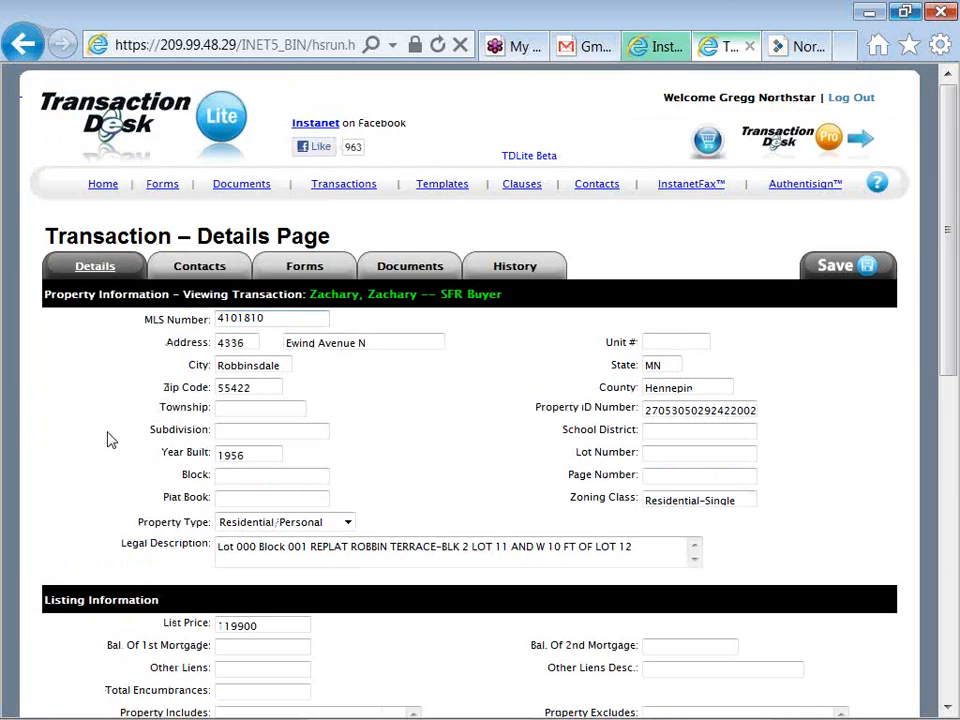
Check the five transaction contacts, then show the three attached forms
{"action": "left_click", "coordinate": [180, 272]}
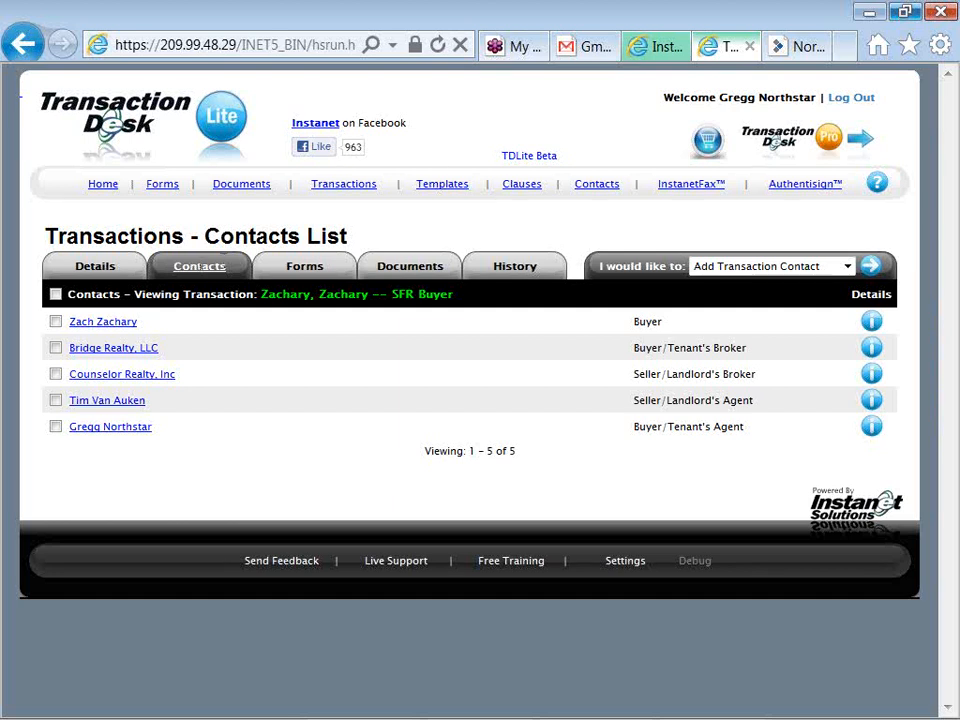
{"action": "left_click", "coordinate": [306, 277]}
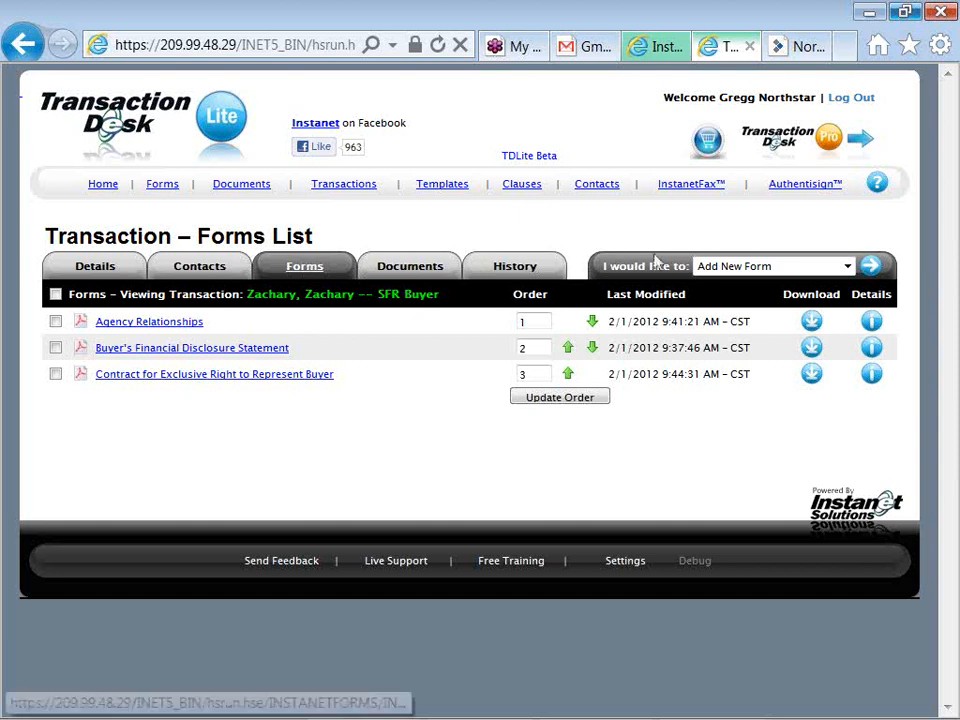
Run Auto-Populate Forms and confirm filling all three forms with transaction information
{"action": "left_click", "coordinate": [727, 270]}
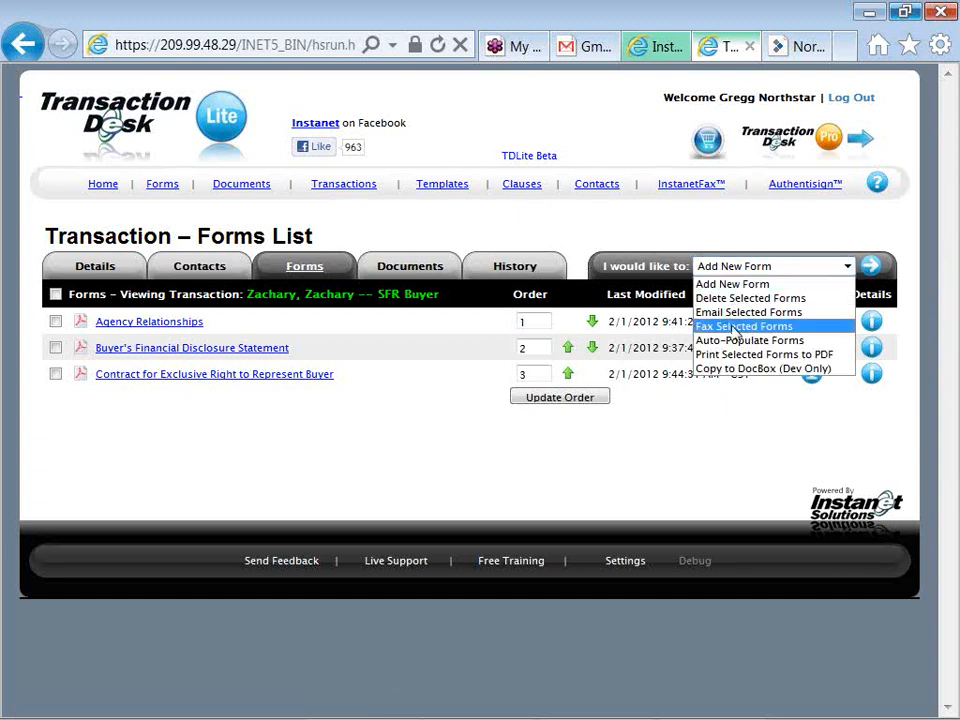
{"action": "left_click", "coordinate": [813, 344]}
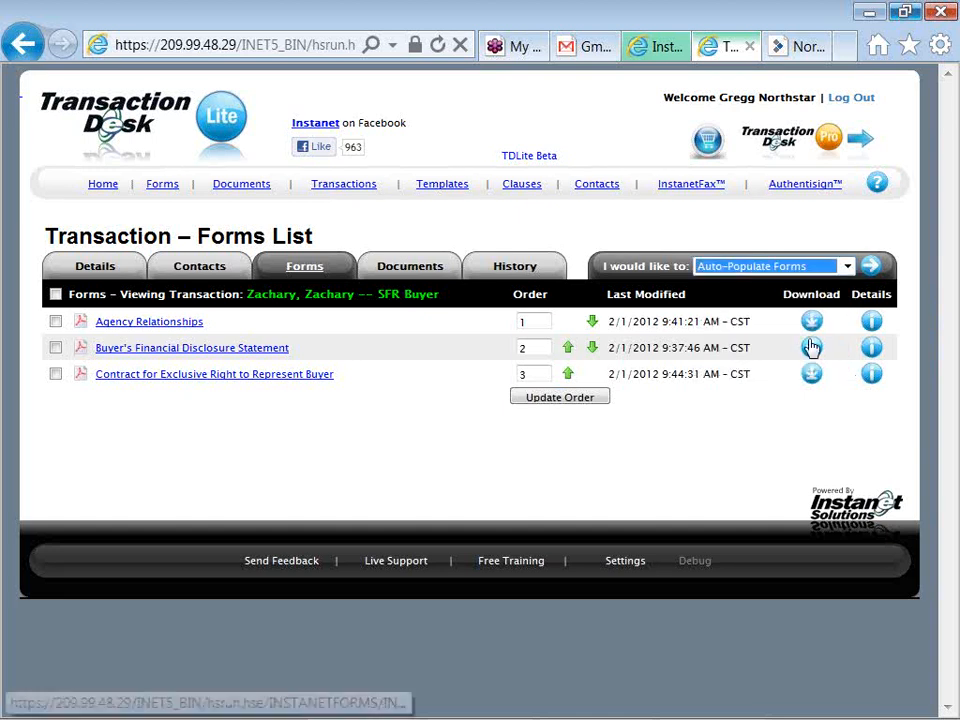
{"action": "left_click", "coordinate": [875, 279]}
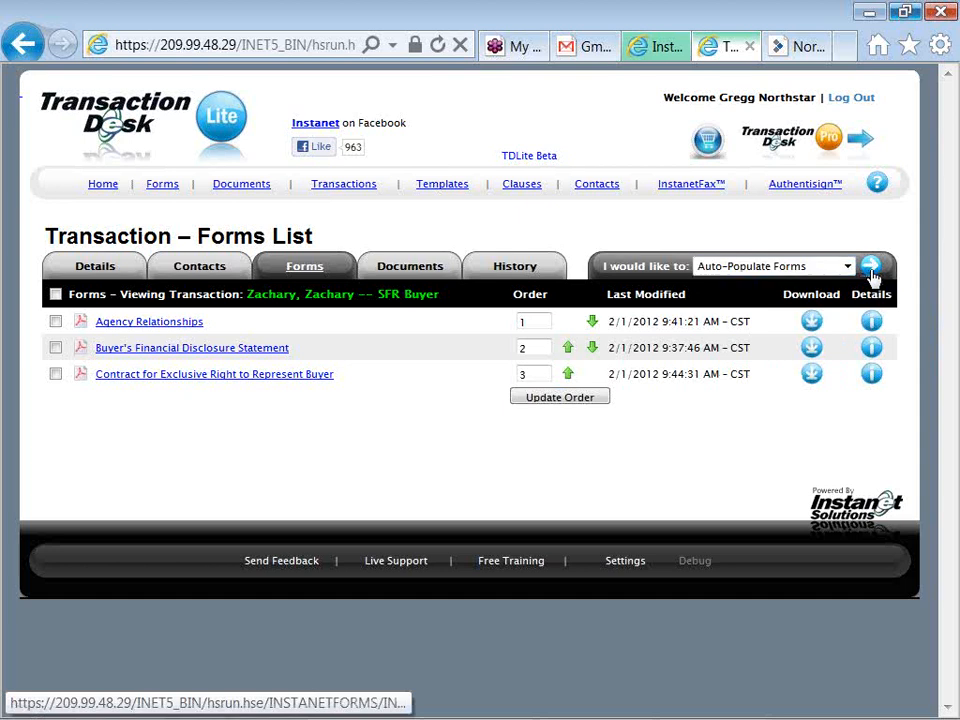
{"action": "left_click", "coordinate": [873, 276]}
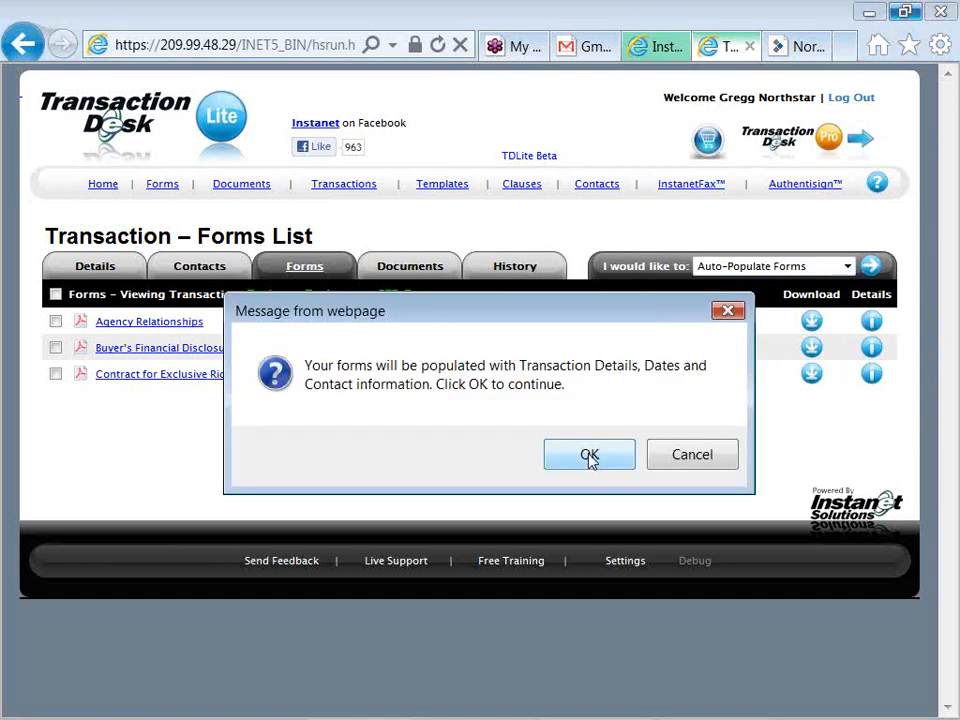
{"action": "left_click", "coordinate": [590, 455]}
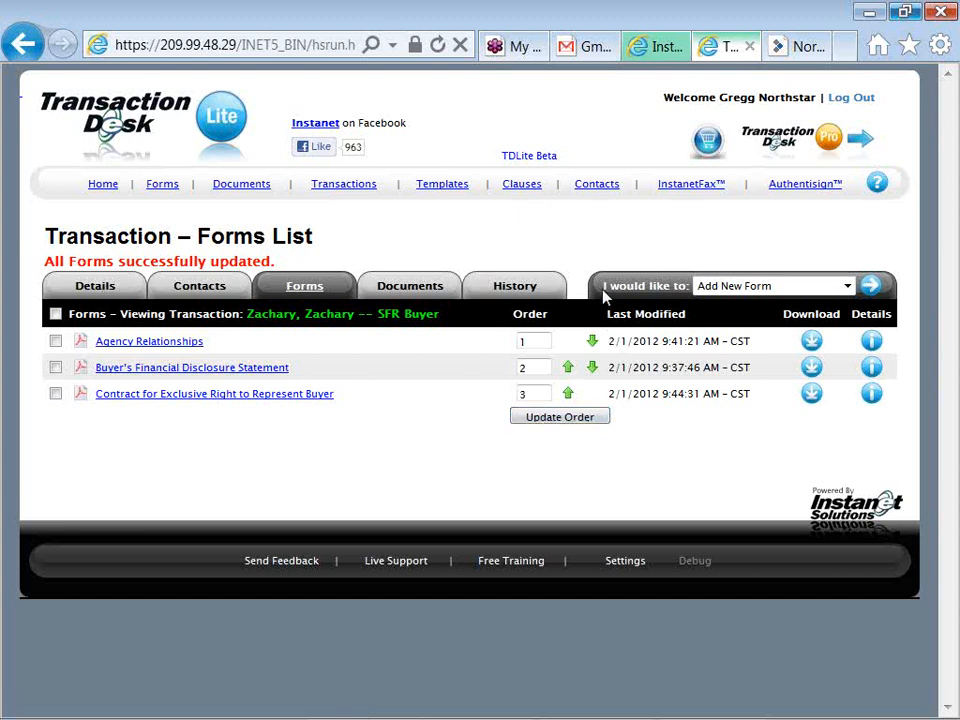
{"action": "left_click_drag", "start_coordinate": [603, 288], "coordinate": [684, 287]}
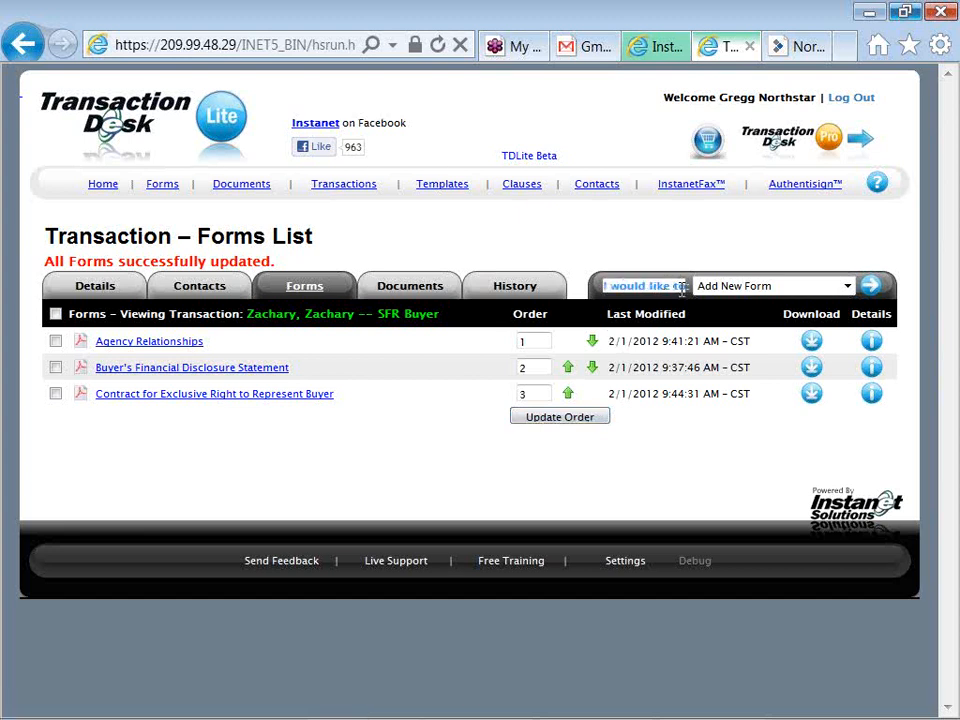
{"action": "left_click_drag", "start_coordinate": [682, 289], "coordinate": [690, 313]}
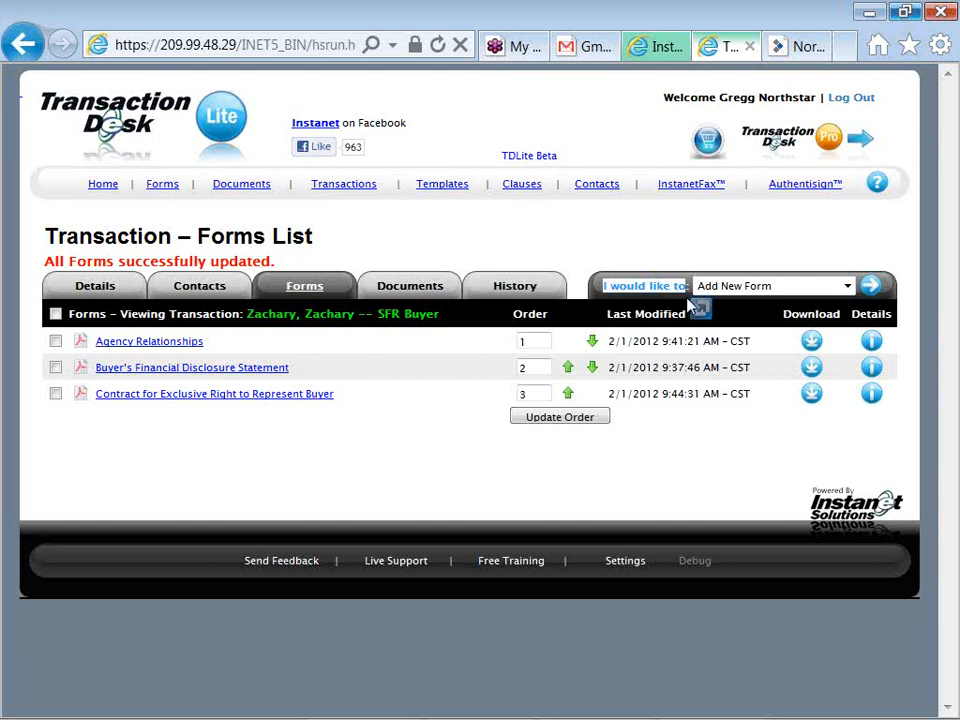
{"action": "left_click", "coordinate": [847, 287]}
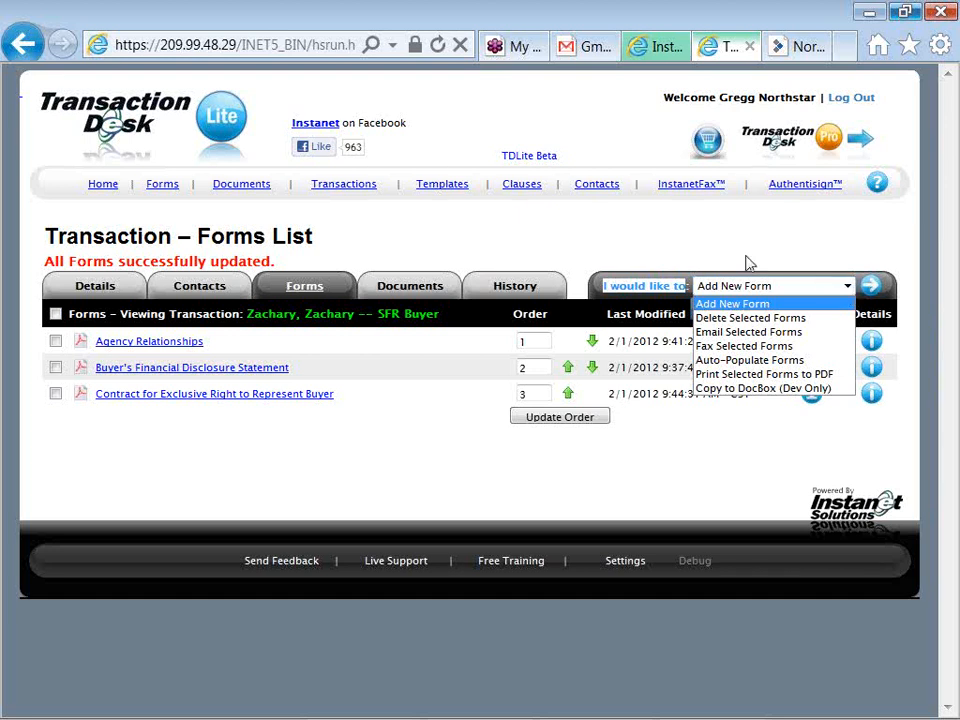
{"action": "left_click", "coordinate": [514, 239]}
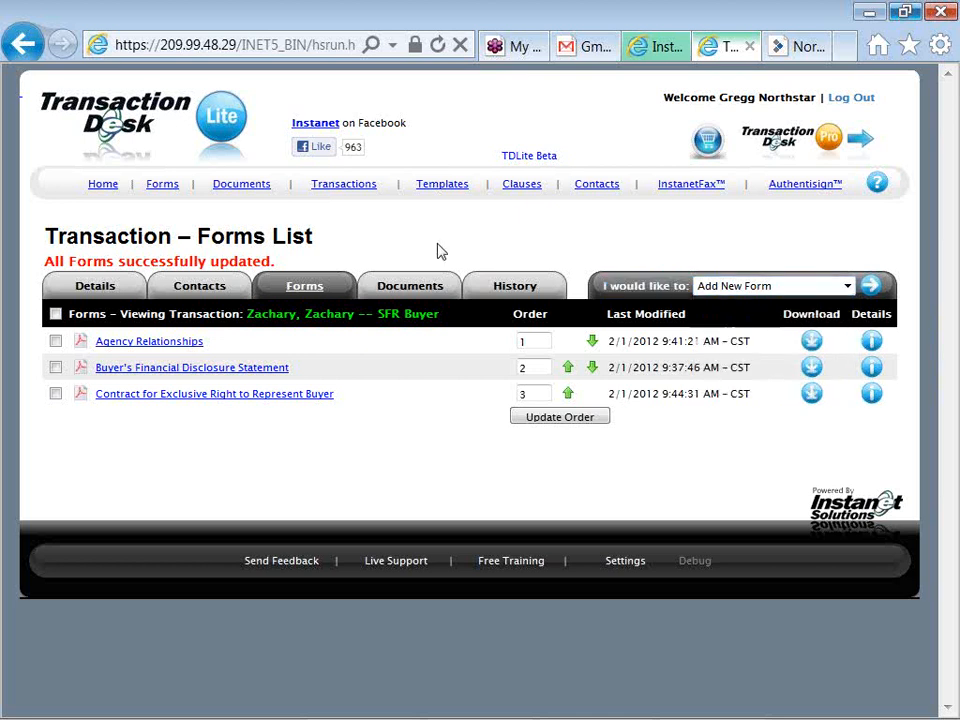
Show the Document List, mark the signed agency document, and review its available actions
{"action": "left_click", "coordinate": [417, 293]}
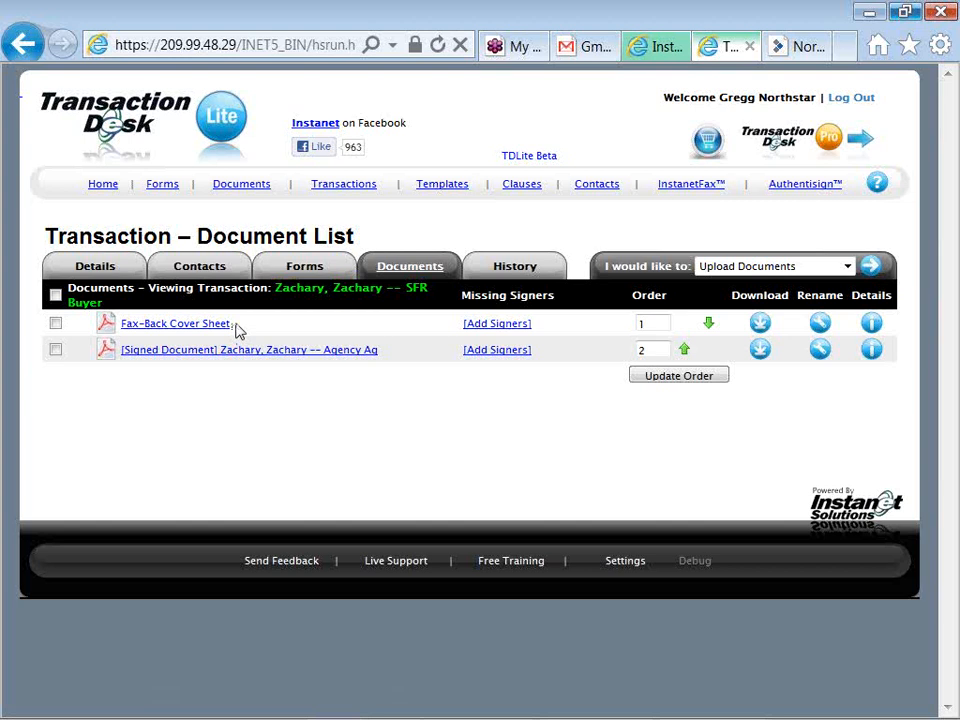
{"action": "left_click", "coordinate": [56, 351]}
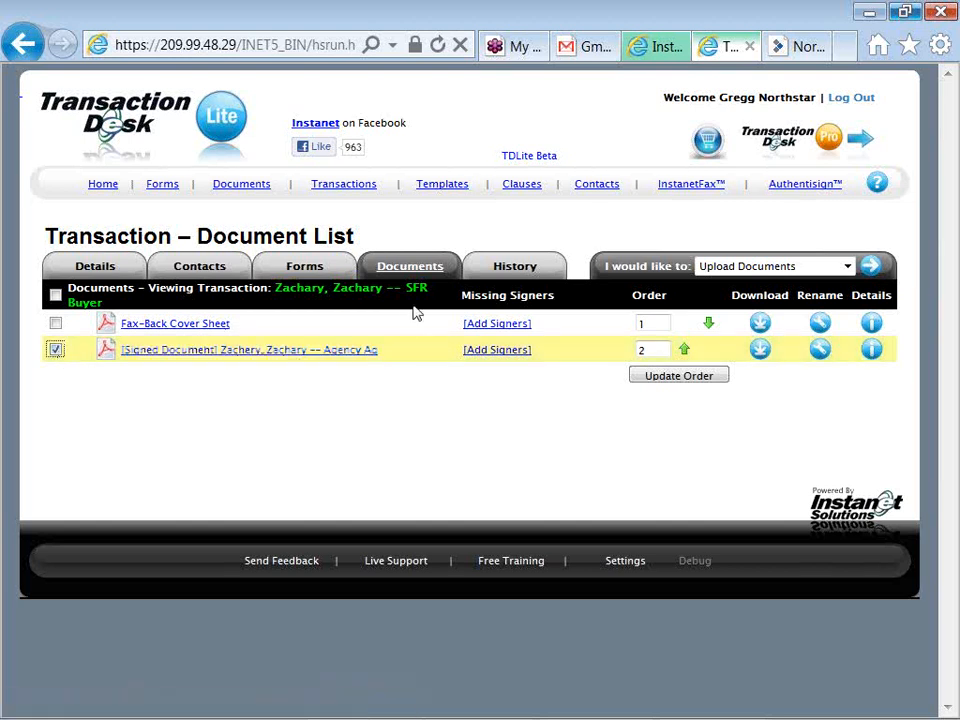
{"action": "left_click", "coordinate": [770, 266]}
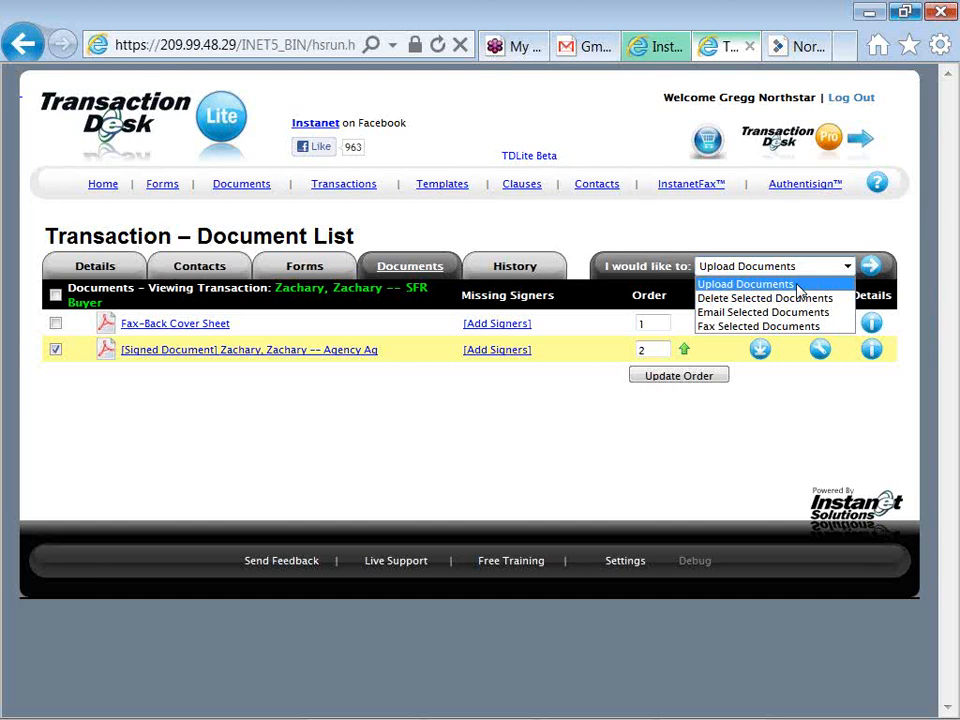
{"action": "left_click", "coordinate": [711, 230]}
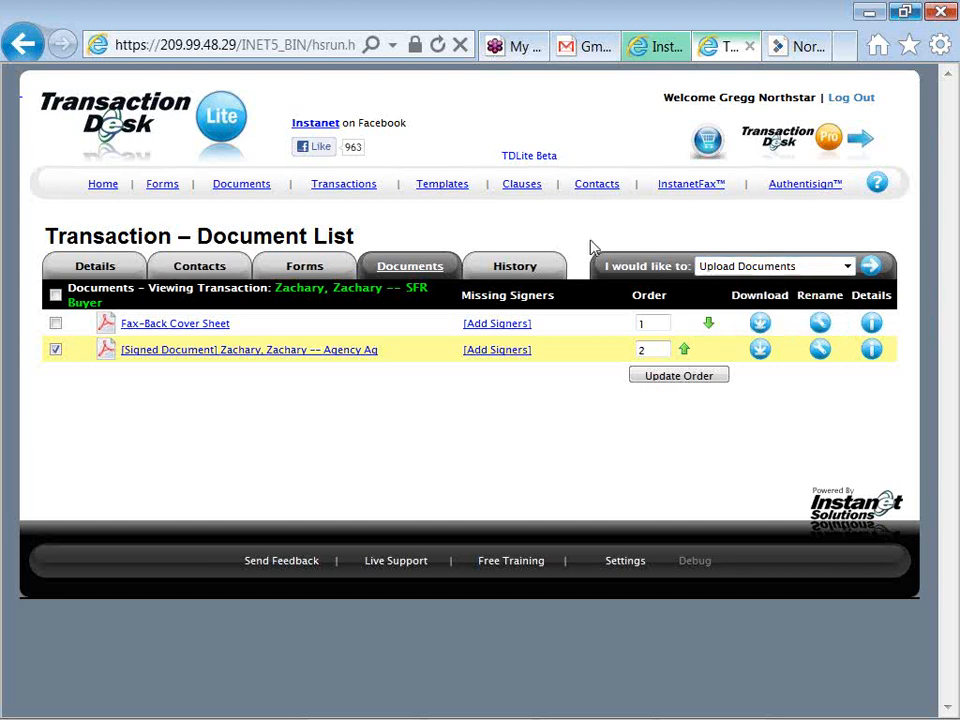
Look over the transaction's History log, then go back to the Transactions list
{"action": "left_click", "coordinate": [527, 272]}
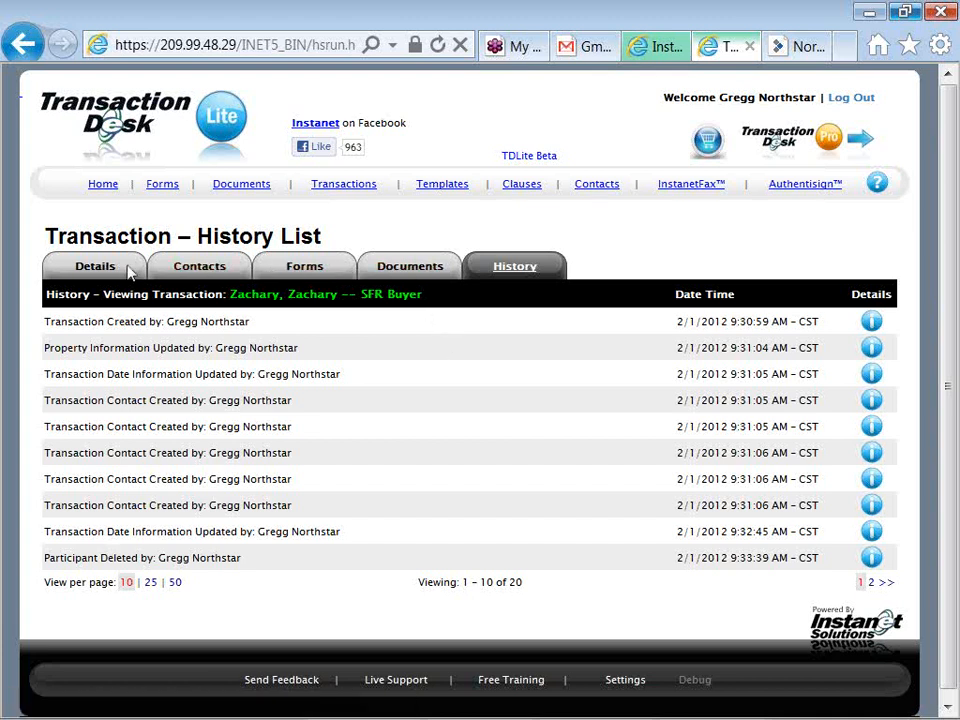
{"action": "left_click", "coordinate": [344, 185]}
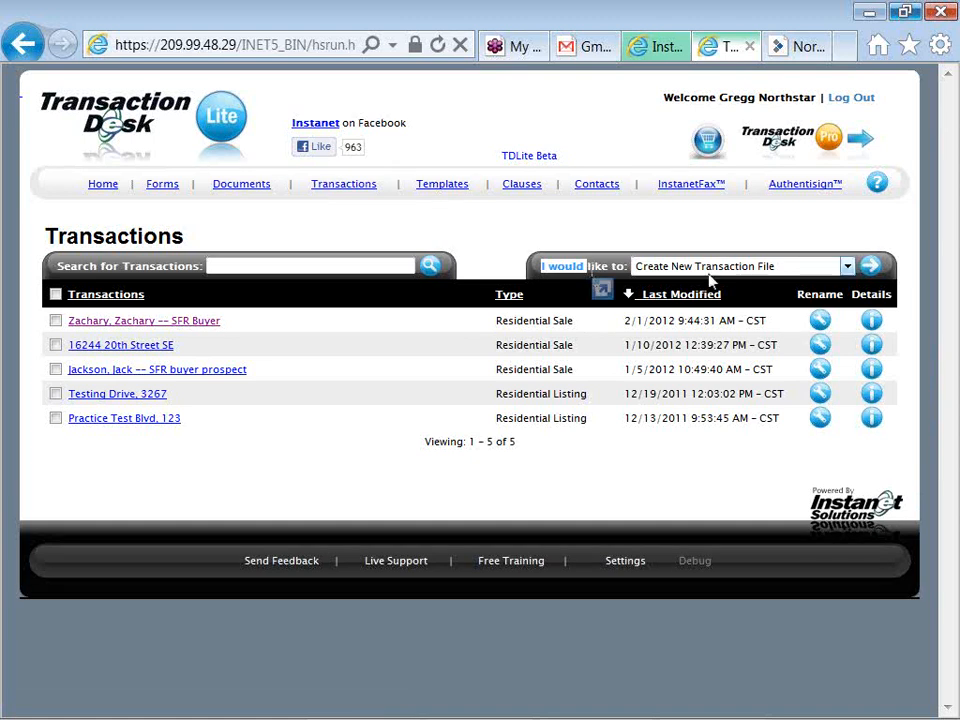
Start a new transaction using the Create New Transaction File action
{"action": "left_click", "coordinate": [846, 267]}
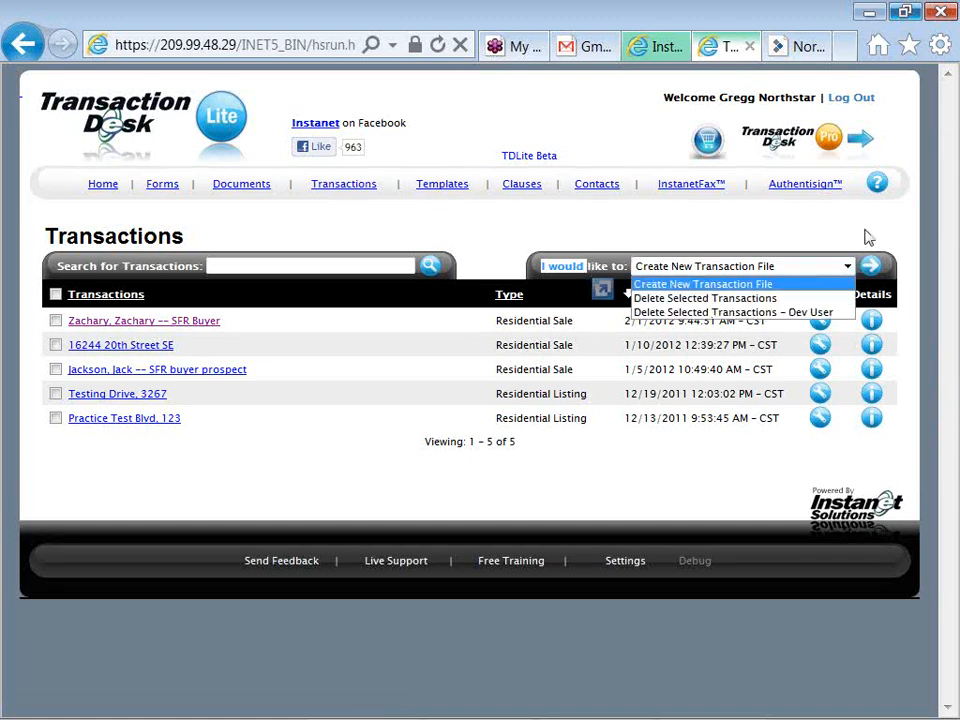
{"action": "left_click", "coordinate": [868, 237]}
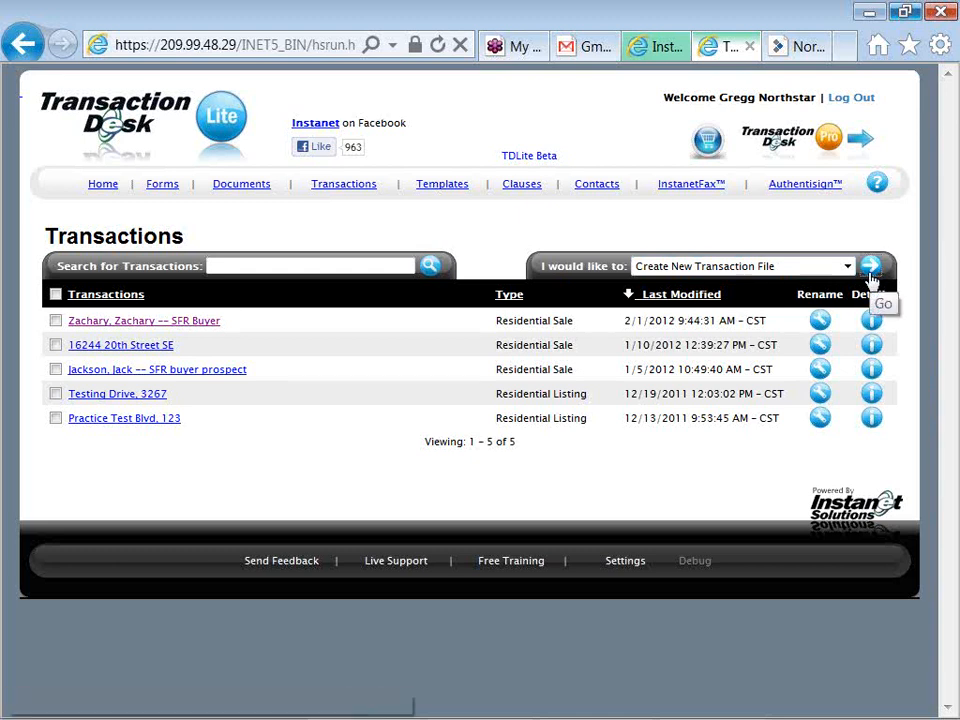
{"action": "left_click", "coordinate": [870, 276]}
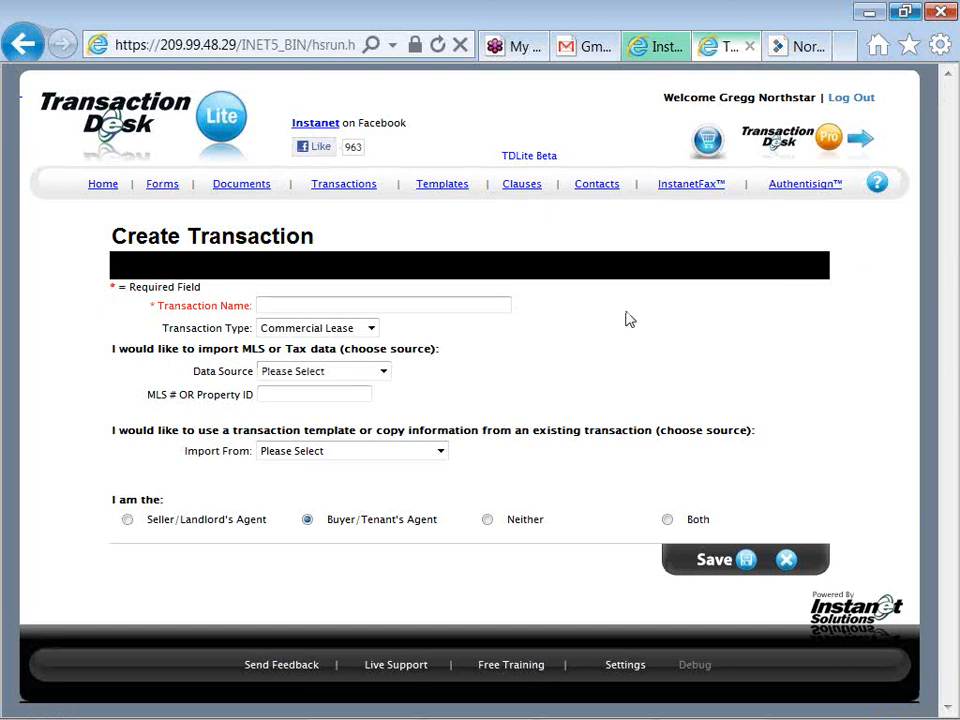
Name the transaction with the client's name followed by '-- SFR Listing Prospect'
{"action": "left_click", "coordinate": [262, 308]}
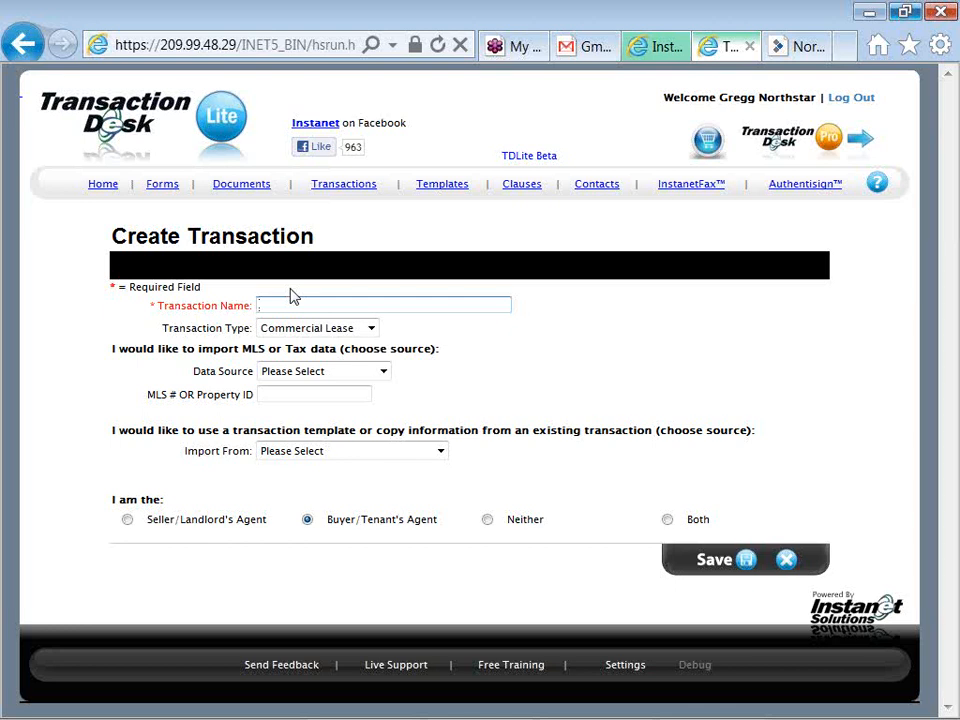
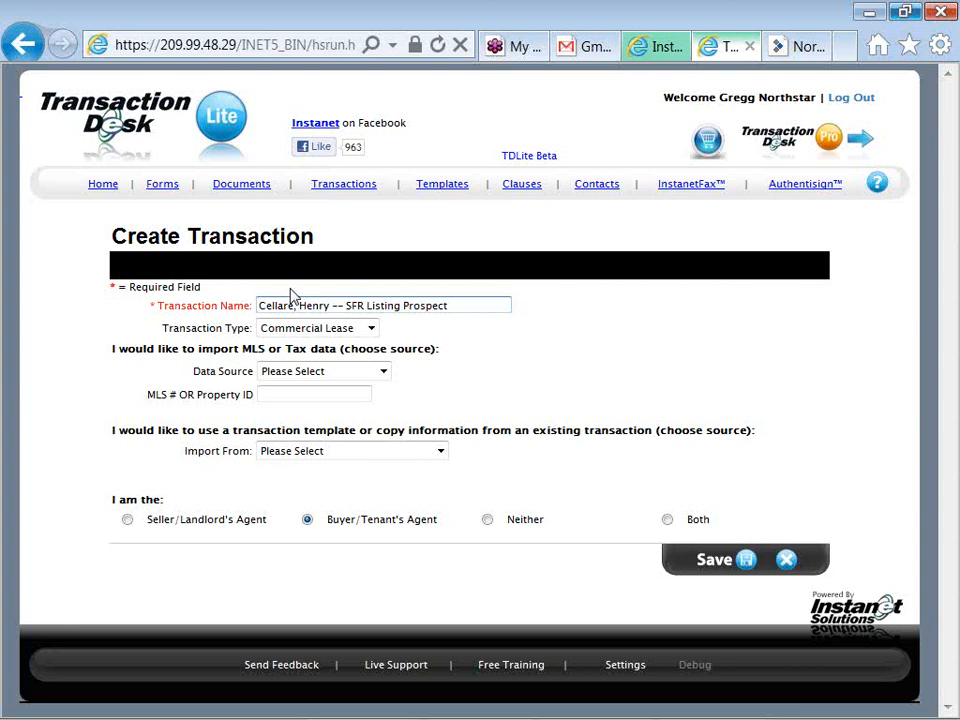
Set the transaction type to Residential Listing and the data source to Northstar Listing data
{"action": "left_click", "coordinate": [325, 329]}
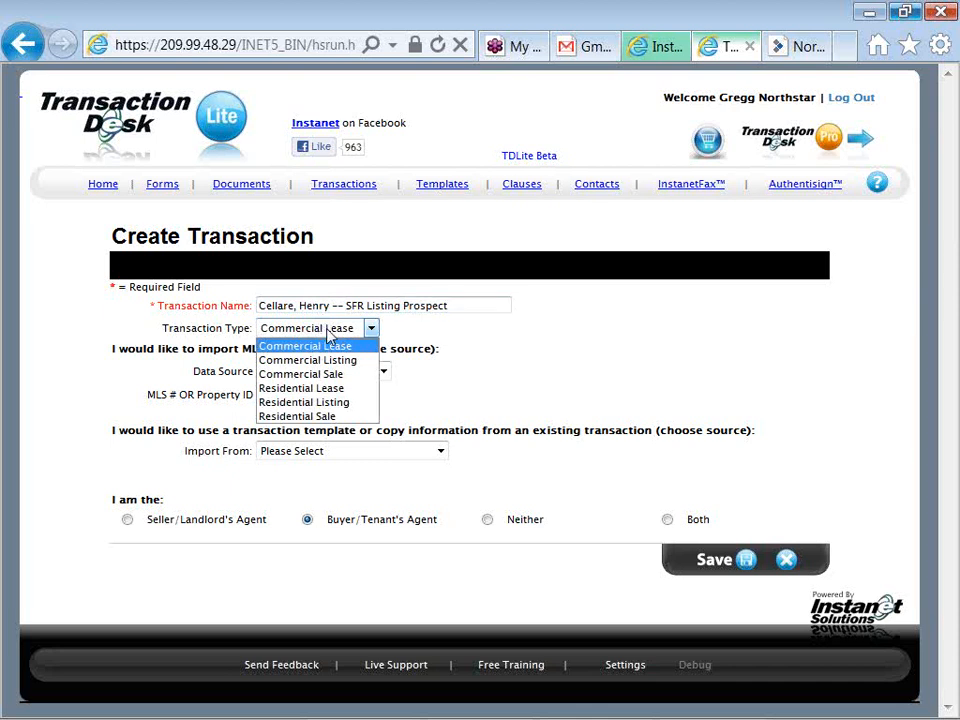
{"action": "left_click", "coordinate": [396, 335]}
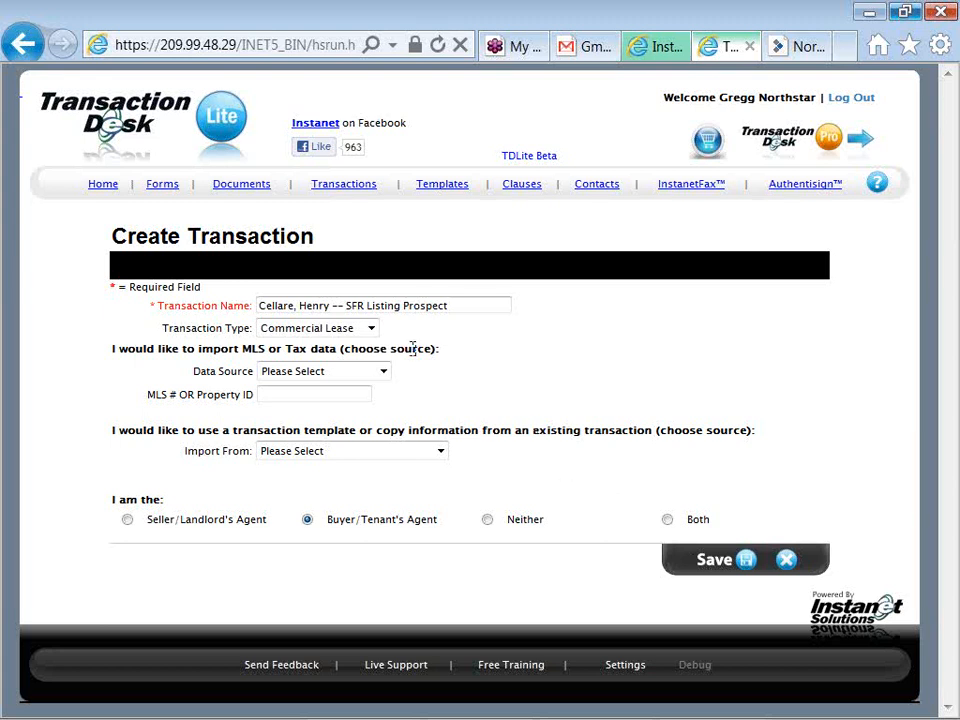
{"action": "left_click", "coordinate": [371, 330]}
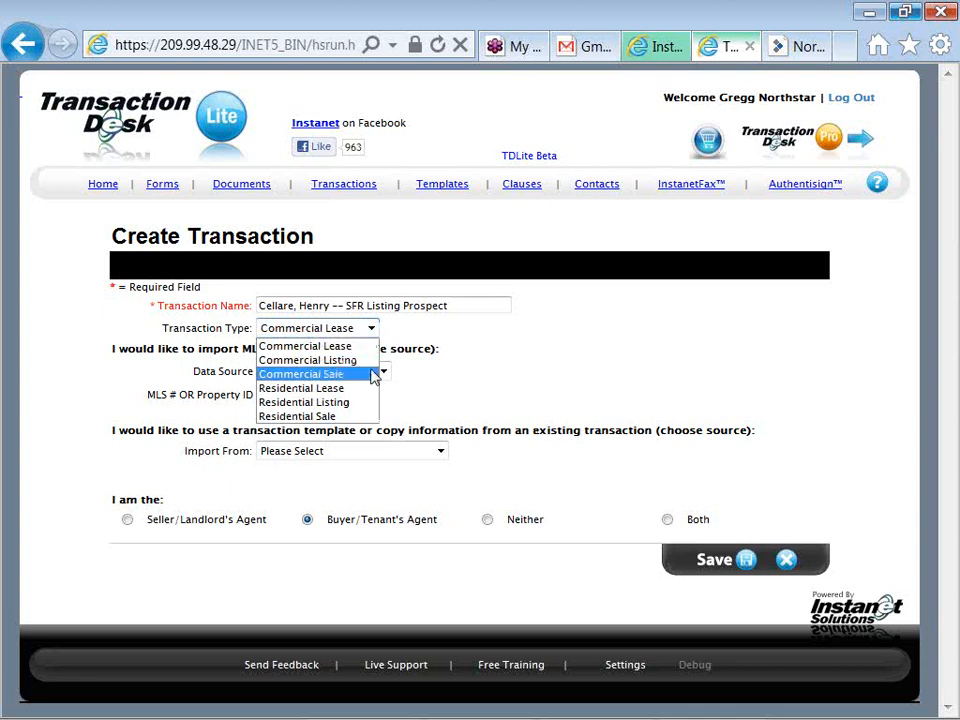
{"action": "left_click", "coordinate": [369, 403]}
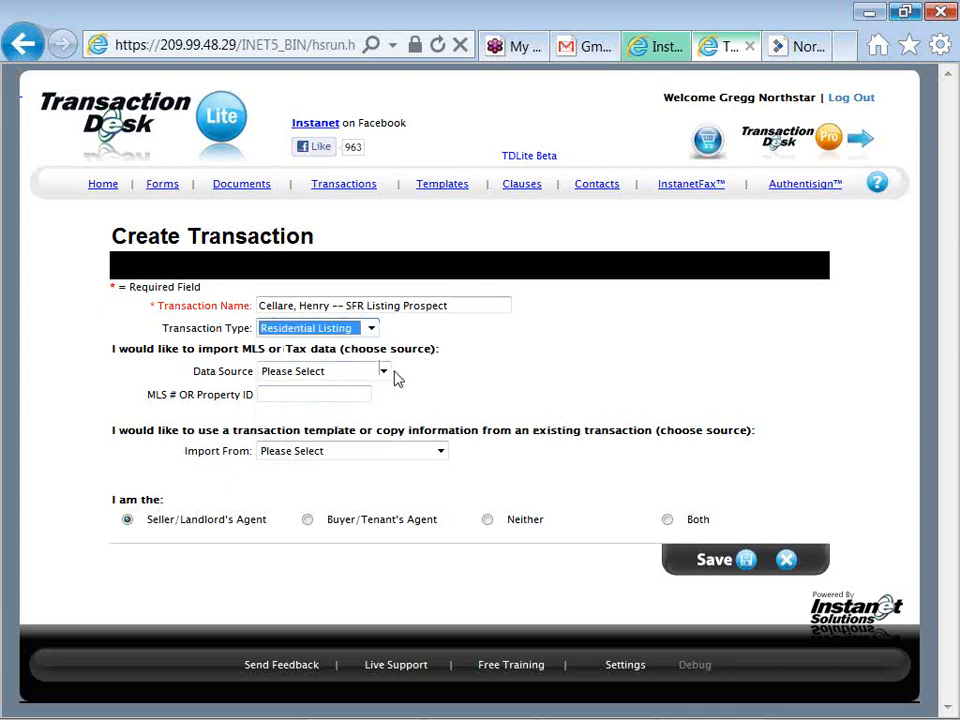
{"action": "left_click", "coordinate": [387, 375]}
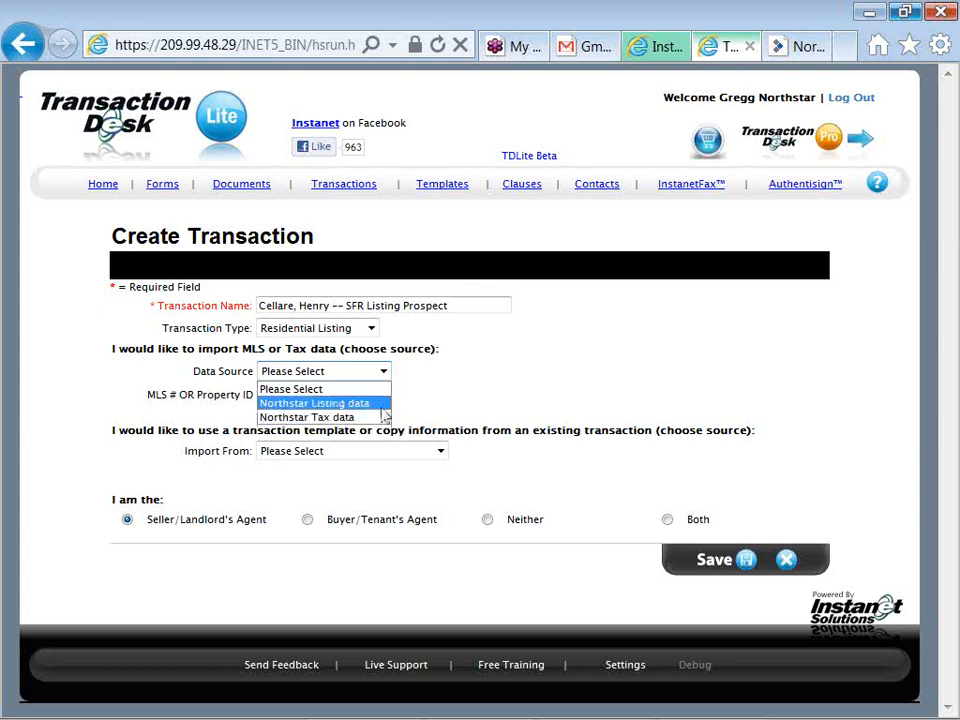
{"action": "left_click", "coordinate": [386, 403]}
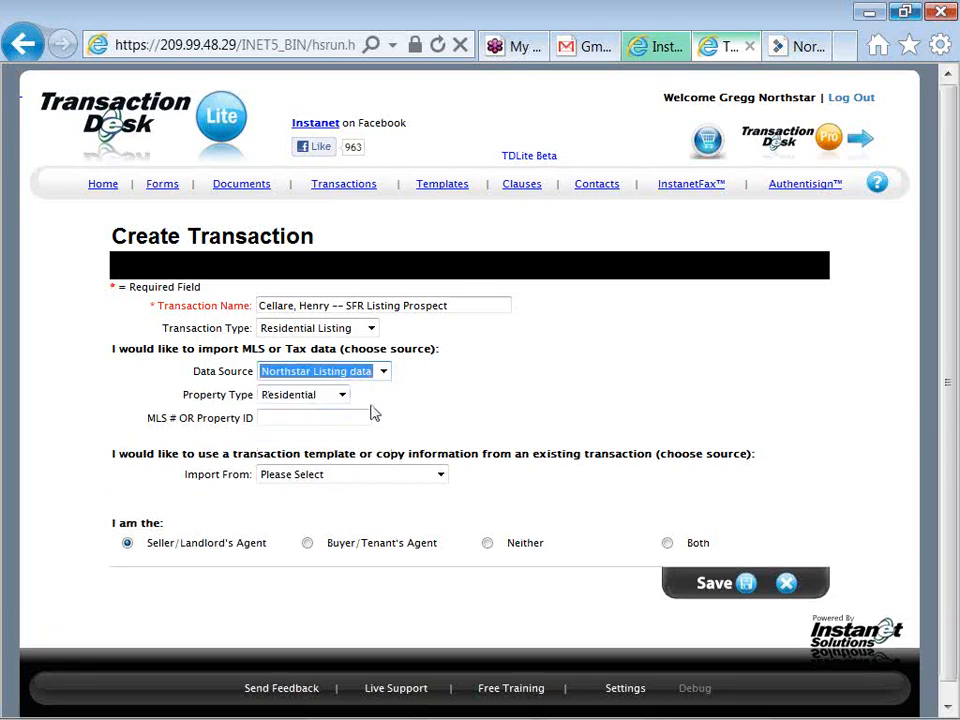
Keep Residential as the property type and clear test digits from the MLS # field
{"action": "left_click", "coordinate": [342, 396]}
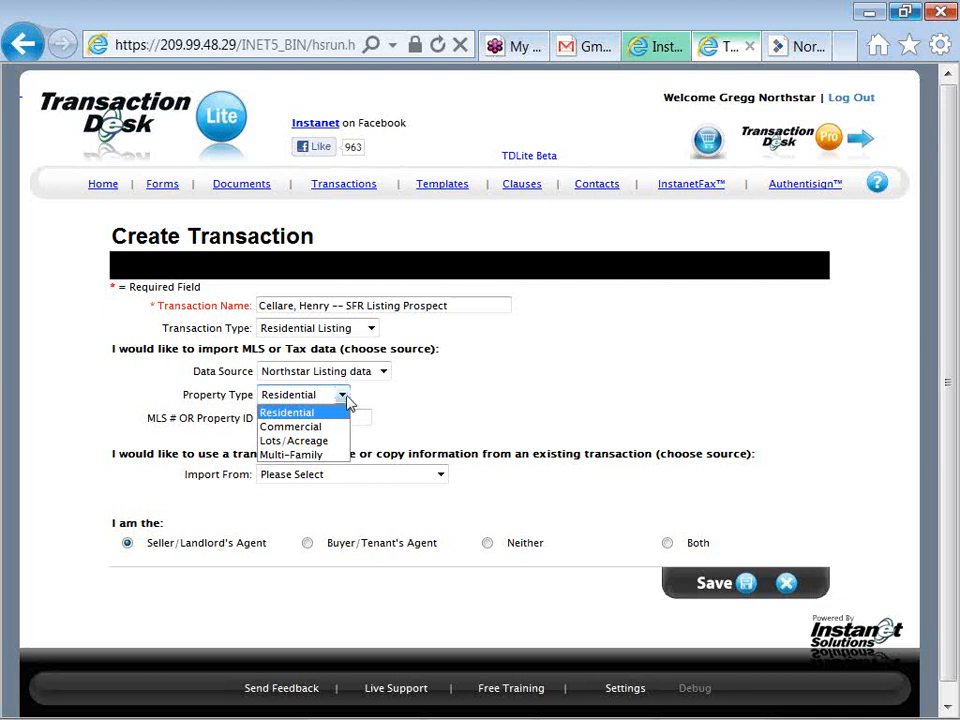
{"action": "left_click", "coordinate": [348, 402]}
{"action": "left_click", "coordinate": [384, 373]}
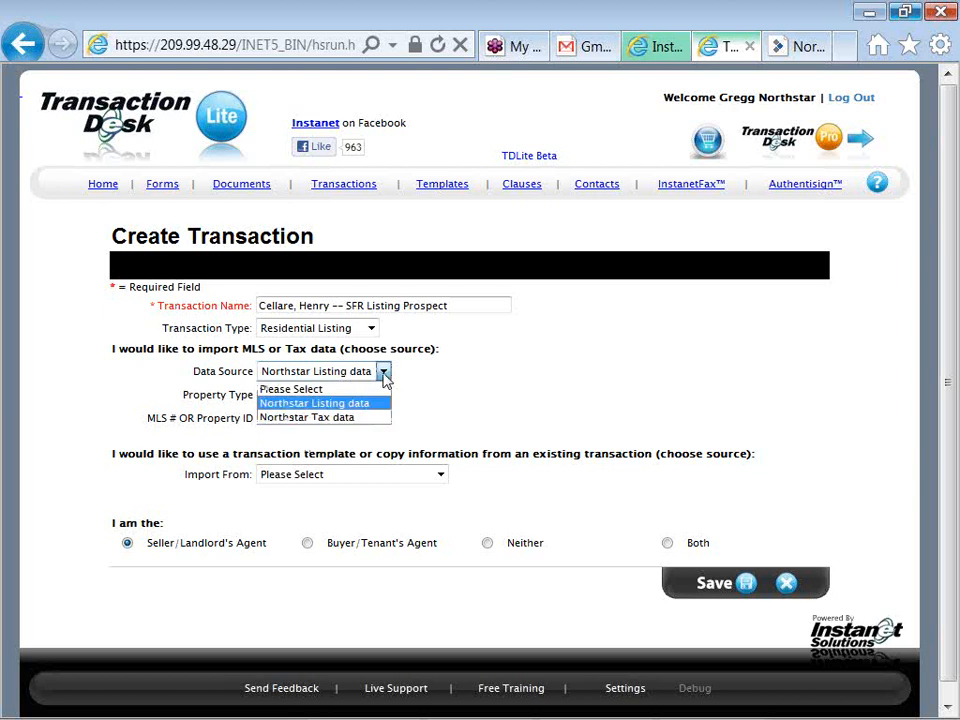
{"action": "left_click", "coordinate": [393, 380]}
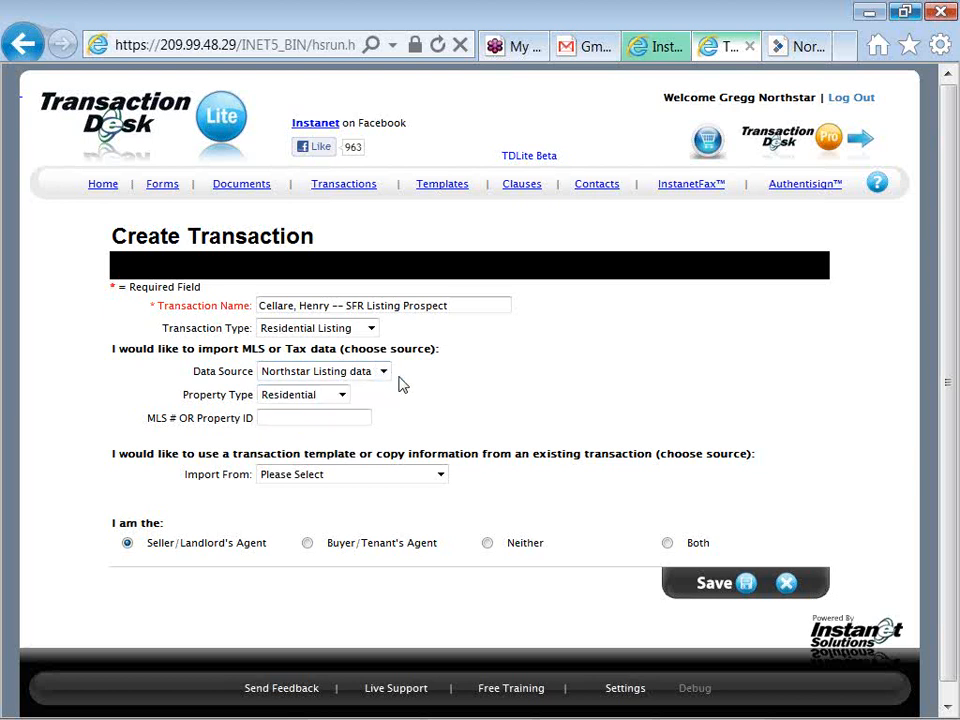
{"action": "left_click", "coordinate": [345, 399]}
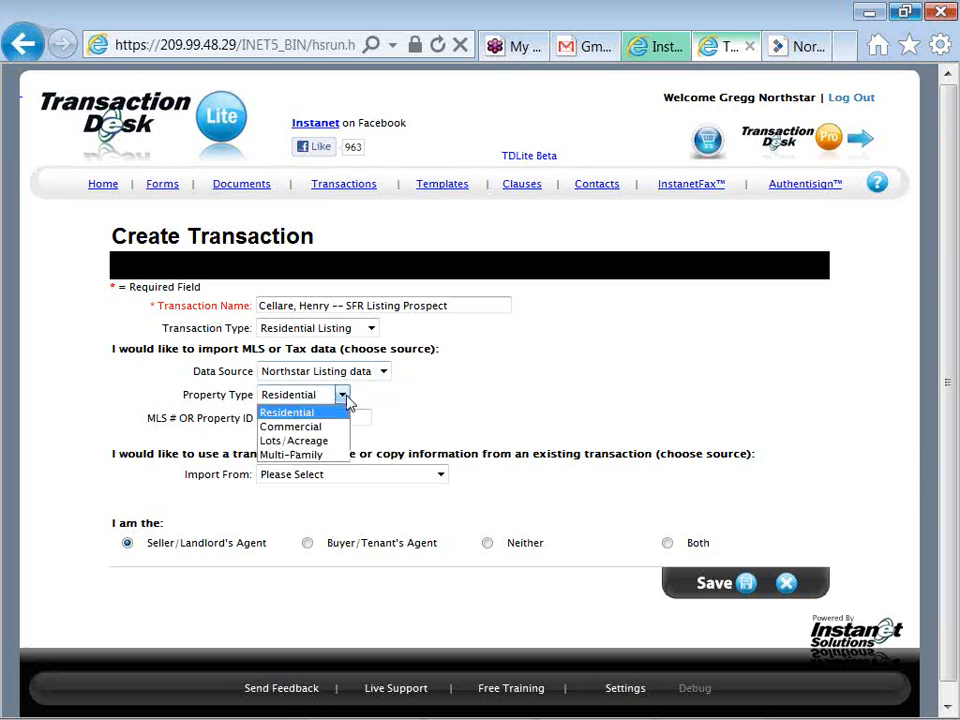
{"action": "left_click", "coordinate": [344, 413]}
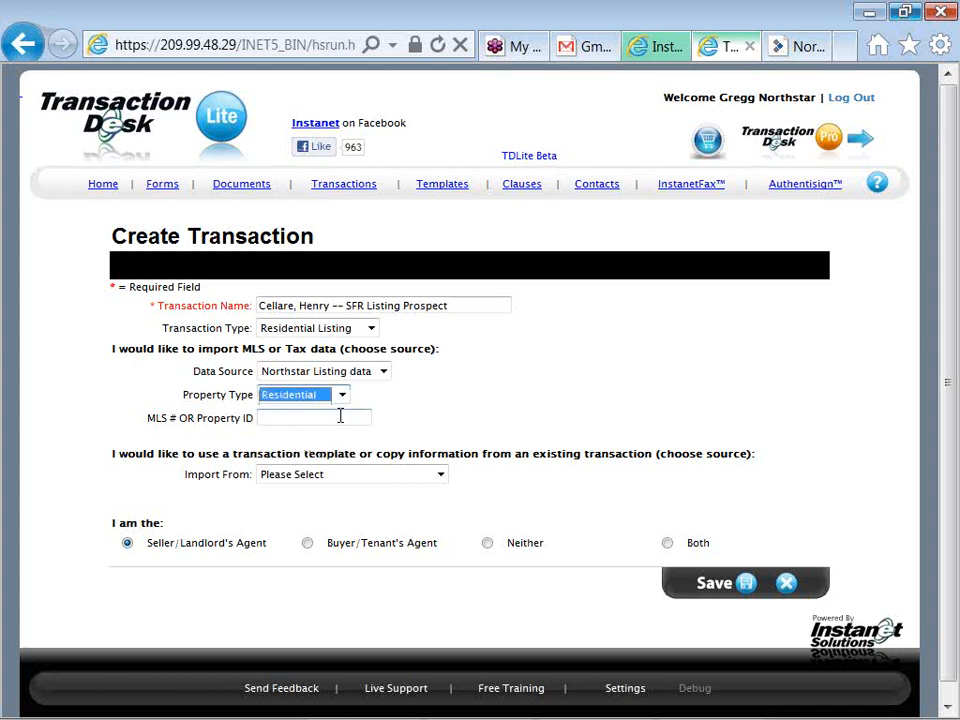
{"action": "left_click", "coordinate": [336, 418]}
{"action": "type", "text": "123"}
{"action": "key", "text": "BackSpace"}
{"action": "key", "text": "BackSpace"}
{"action": "key", "text": "BackSpace"}
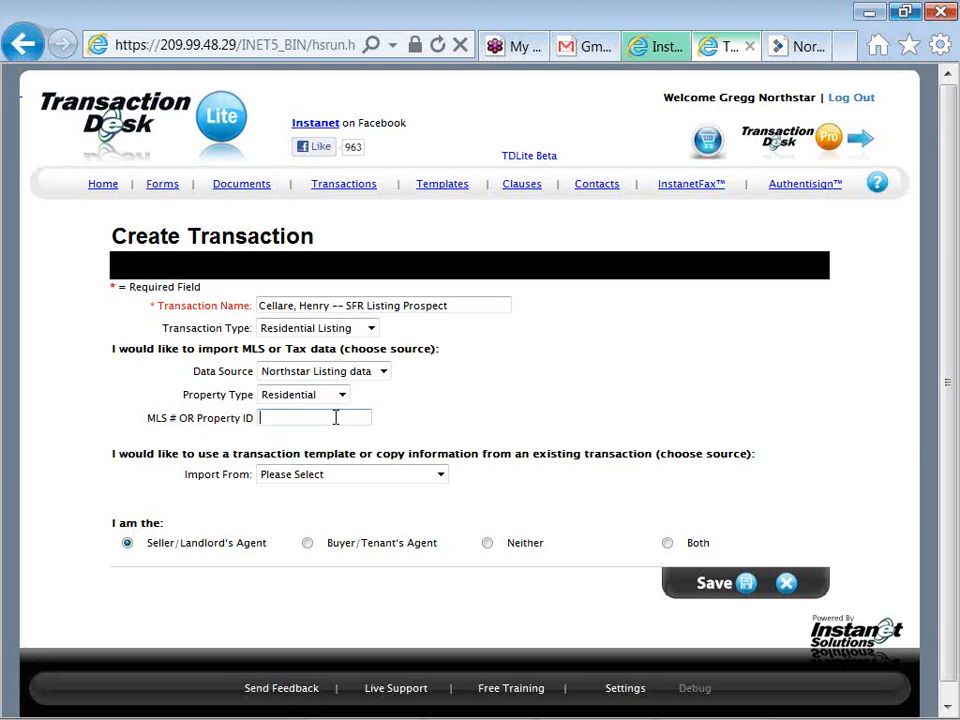
Enter 4101810 in the MLS # OR Property ID field
{"action": "type", "text": "4"}
{"action": "key", "text": "BackSpace"}
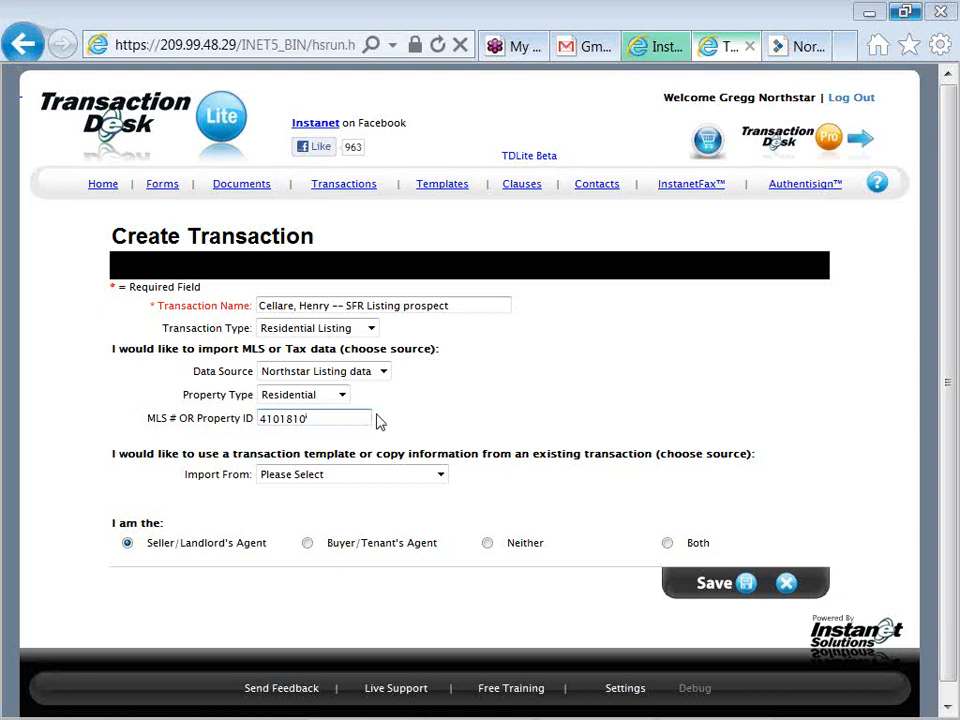
Import from the SFR Buyer Template and save to create the listing transaction
{"action": "left_click", "coordinate": [445, 479]}
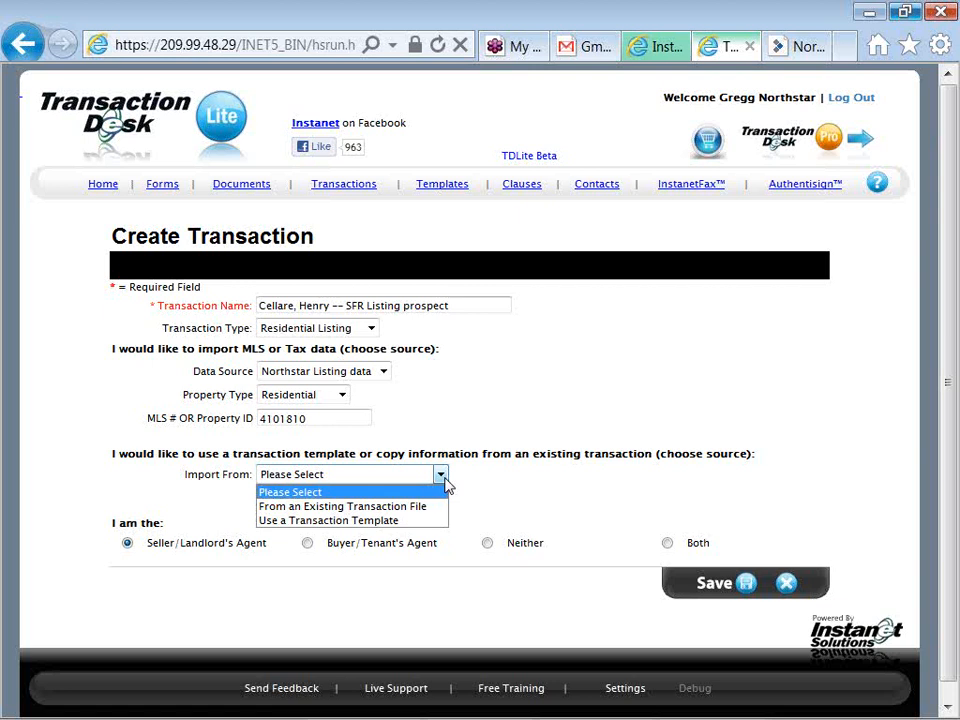
{"action": "key", "text": "Down"}
{"action": "key", "text": "Down"}
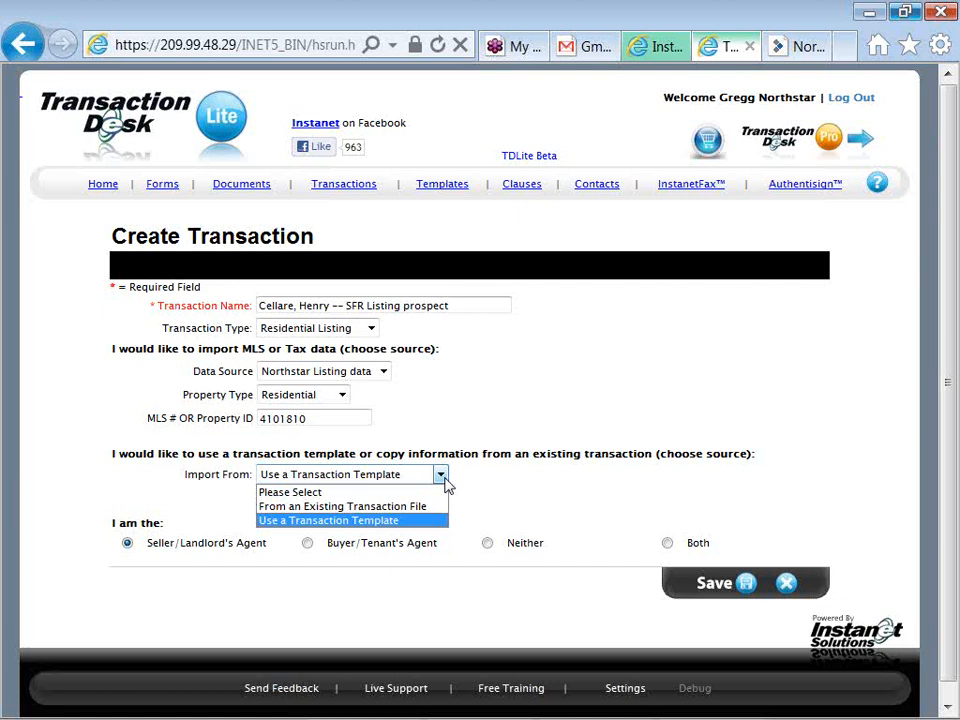
{"action": "left_click", "coordinate": [467, 483]}
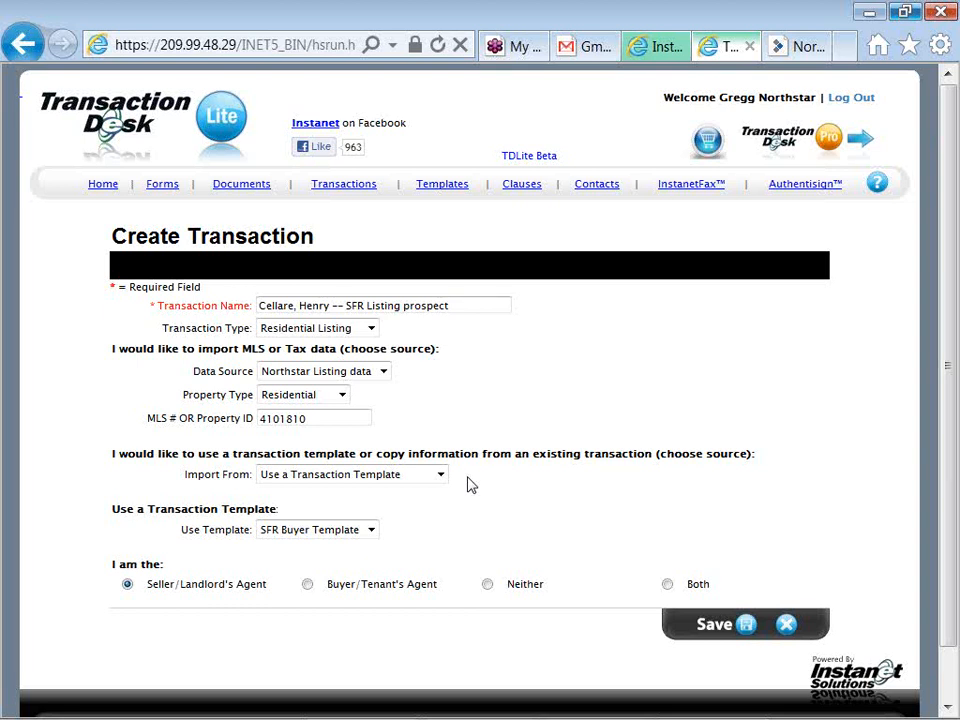
{"action": "left_click", "coordinate": [748, 627]}
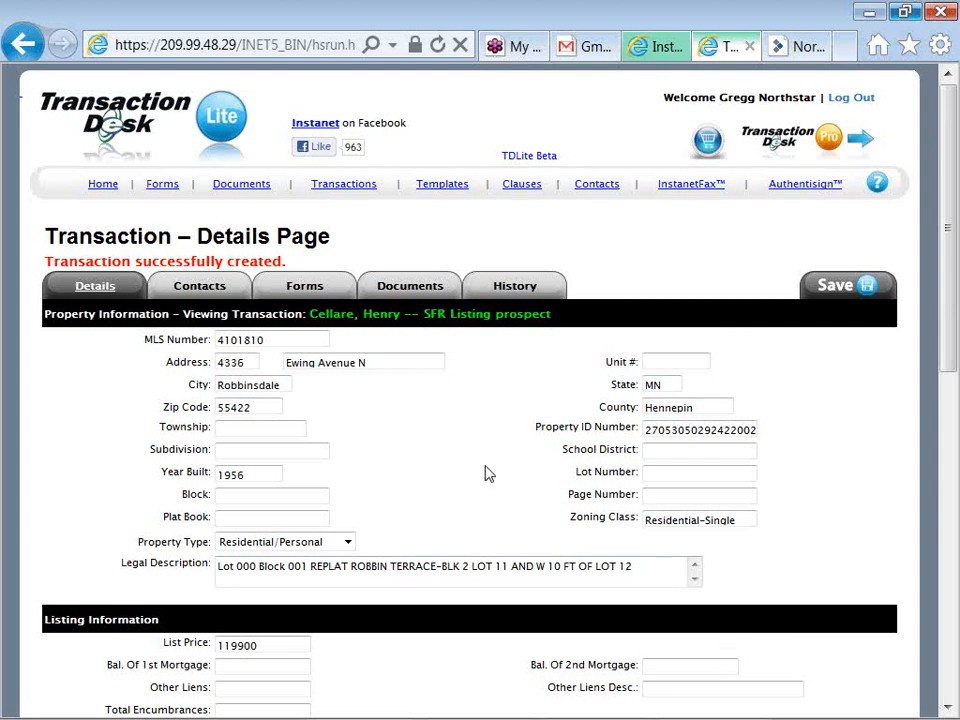
Scroll down the new listing's Details page to review the 119900 list price and 'Hwy 100' driving directions
{"action": "scroll", "coordinate": [488, 474], "scroll_direction": "down", "scroll_amount": 2}
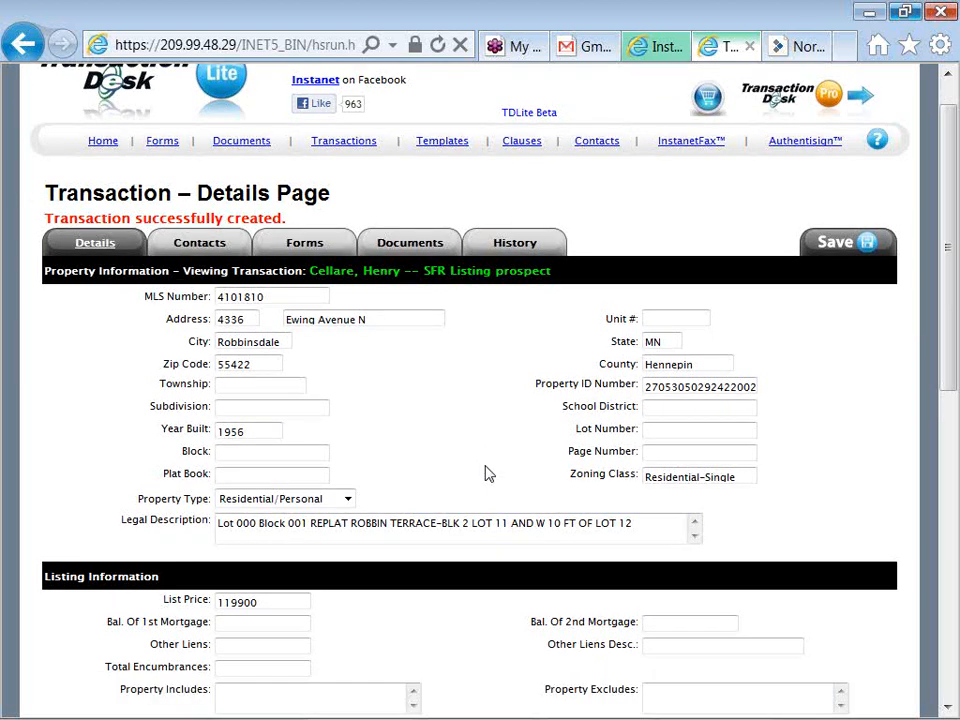
{"action": "scroll", "coordinate": [488, 474], "scroll_direction": "down", "scroll_amount": 2}
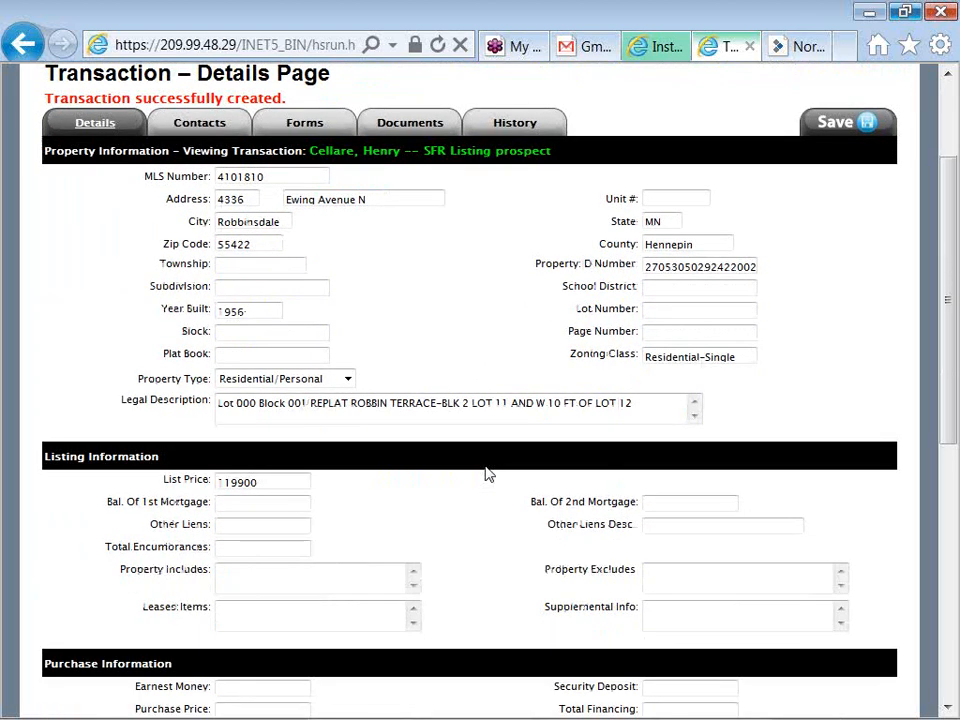
{"action": "scroll", "coordinate": [488, 474], "scroll_direction": "down", "scroll_amount": 2}
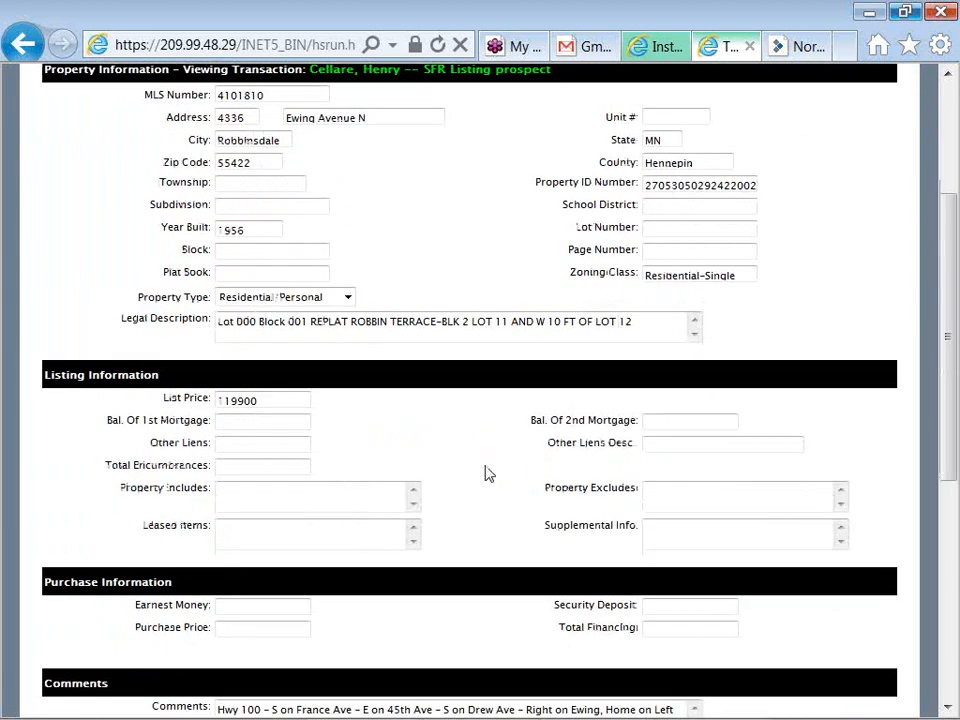
Change the List Price to 157777
{"action": "left_click", "coordinate": [243, 400]}
{"action": "key", "text": "BackSpace"}
{"action": "key", "text": "BackSpace"}
{"action": "key", "text": "BackSpace"}
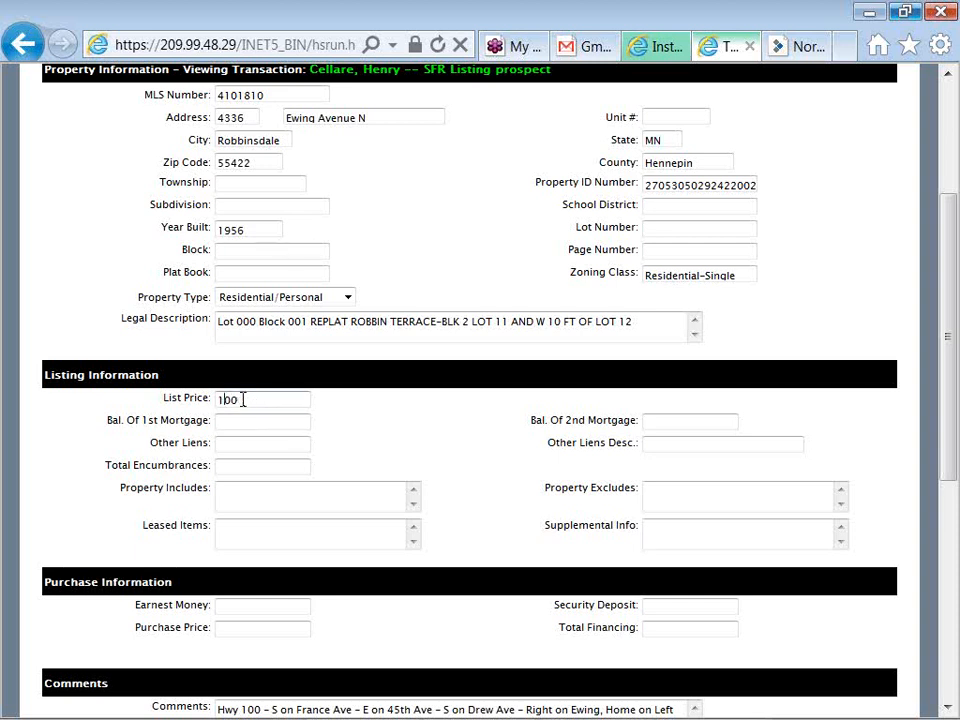
{"action": "type", "text": "57777"}
{"action": "key", "text": "Delete"}
{"action": "key", "text": "Delete"}
Enter 'Kitchen appliances' under Property Includes and 'Riding lawn mower' under Property Excludes
{"action": "left_click", "coordinate": [265, 485]}
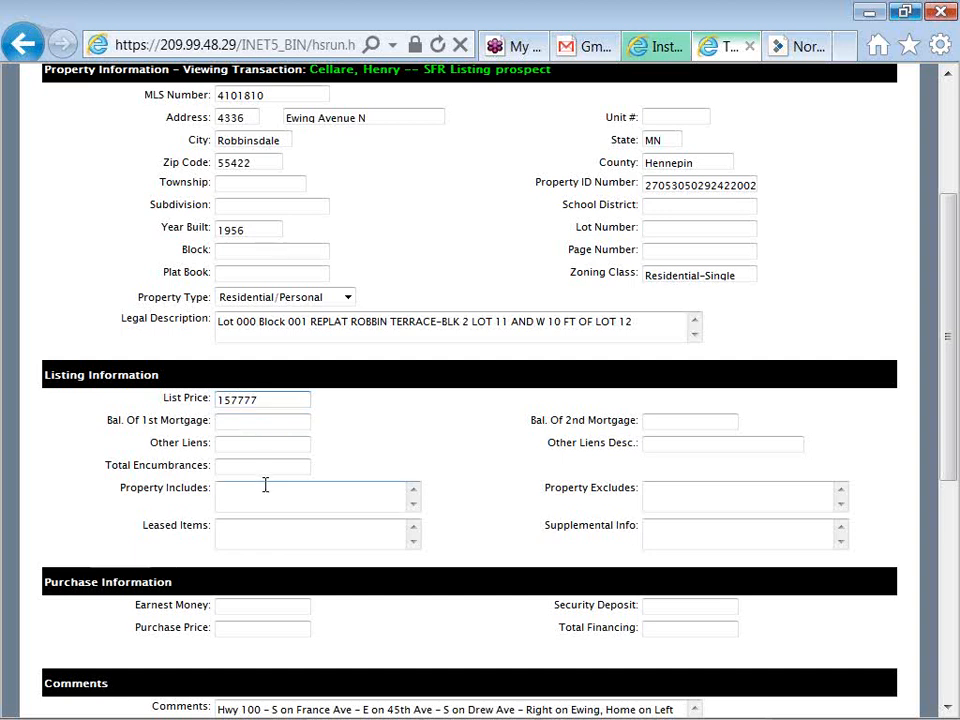
{"action": "type", "text": "Kitchen appliances"}
{"action": "key", "text": "Tab"}
{"action": "type", "text": "Riding lawn mov"}
{"action": "key", "text": "BackSpace"}
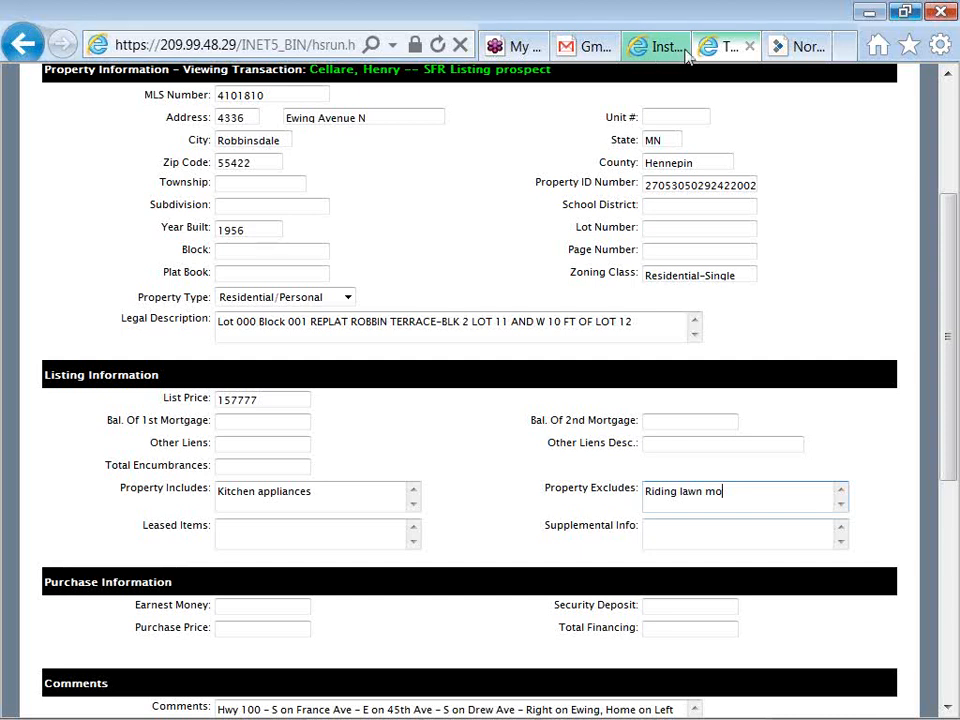
{"action": "type", "text": "we"}
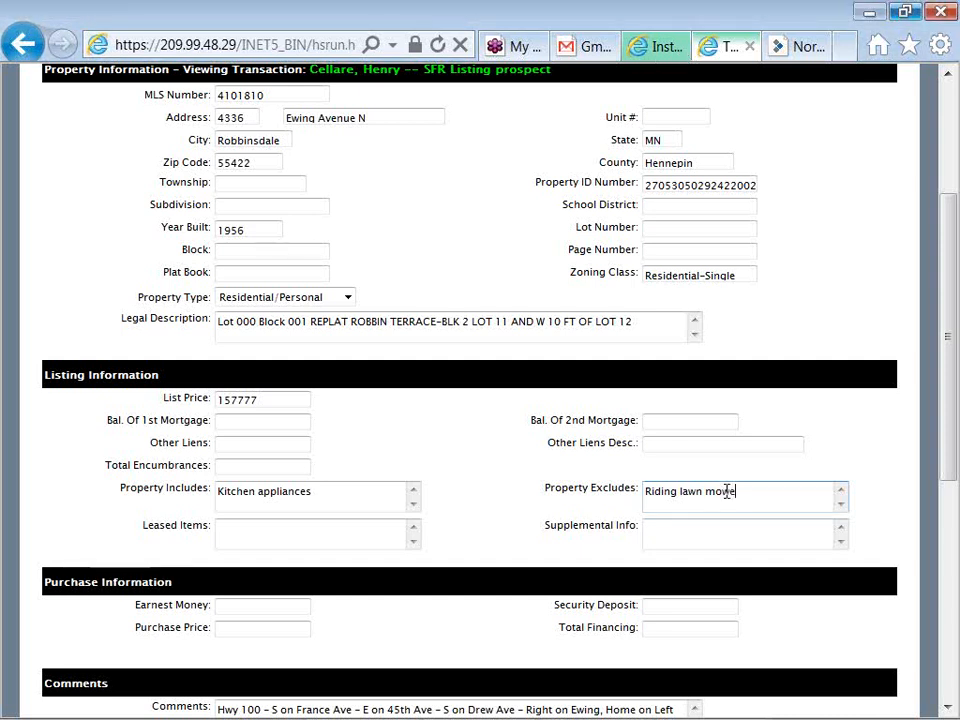
{"action": "type", "text": "r"}
Scroll back to the top of the Details page and switch to the Contacts tab
{"action": "left_click_drag", "start_coordinate": [949, 467], "coordinate": [950, 614]}
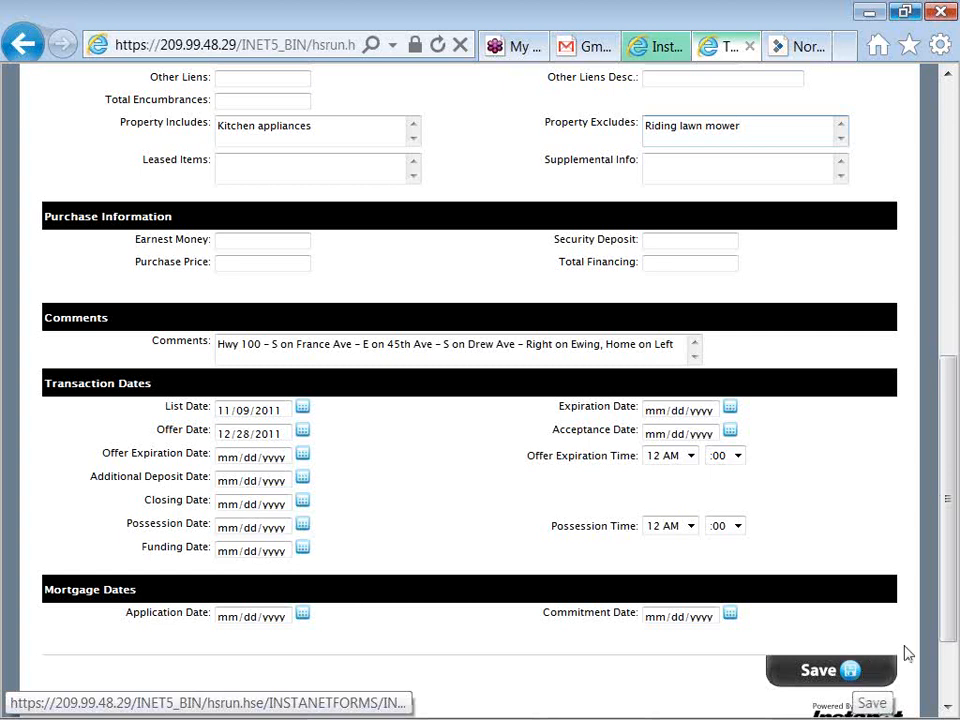
{"action": "left_click_drag", "start_coordinate": [943, 606], "coordinate": [945, 396]}
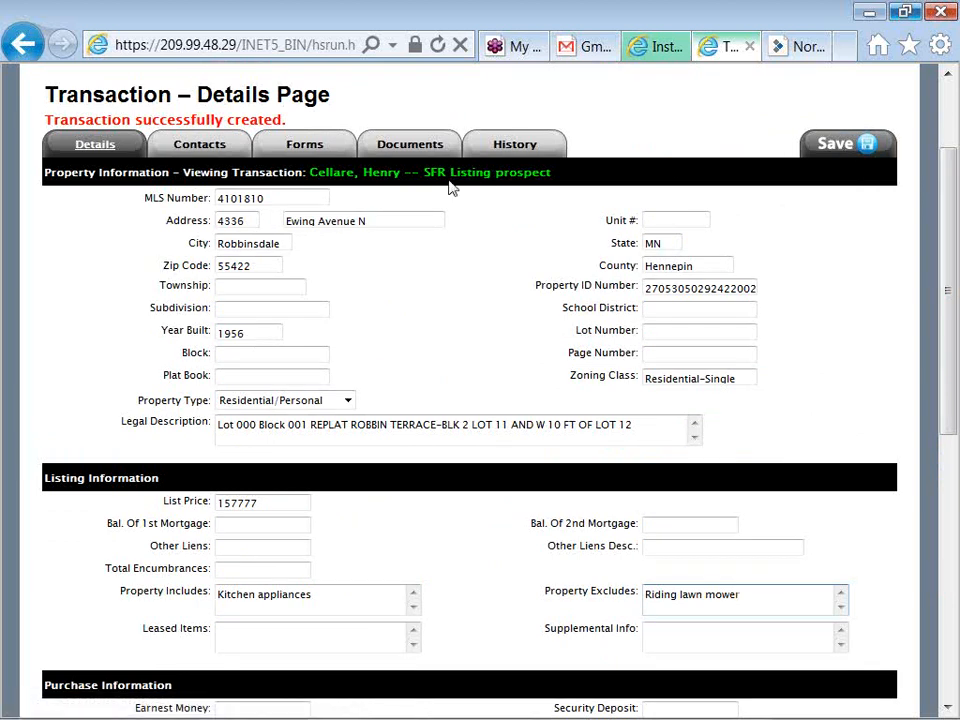
{"action": "left_click", "coordinate": [200, 147]}
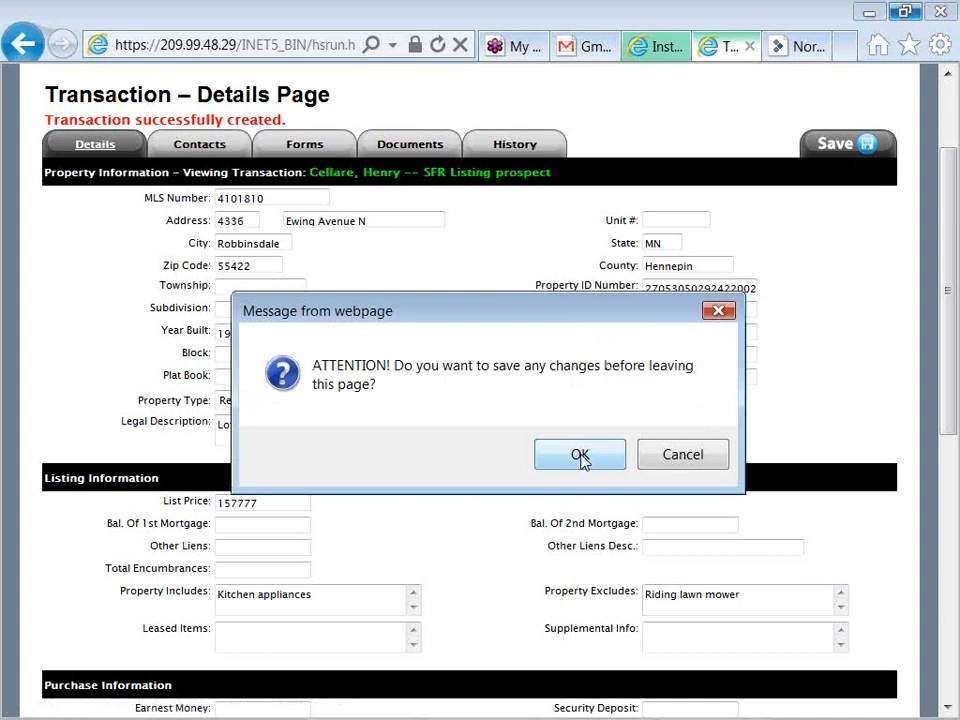
Confirm saving the property detail changes before leaving the page
{"action": "left_click", "coordinate": [580, 456]}
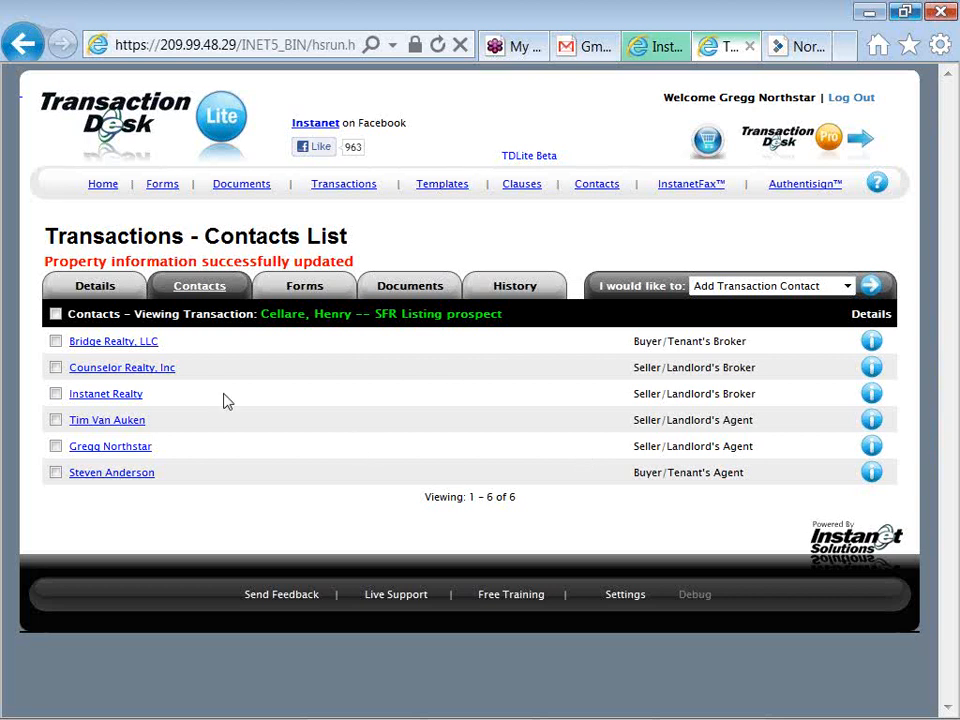
Delete Bridge Realty, Counselor Realty, the extra seller's agent and the buyer's agent from the transaction contacts
{"action": "left_click", "coordinate": [56, 342]}
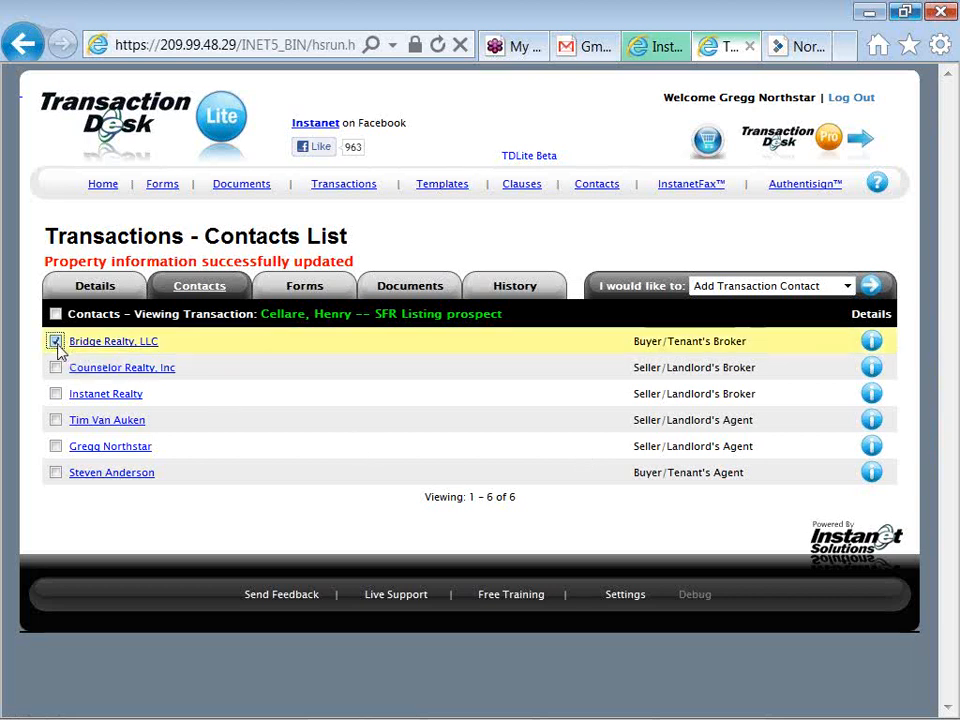
{"action": "left_click", "coordinate": [56, 368]}
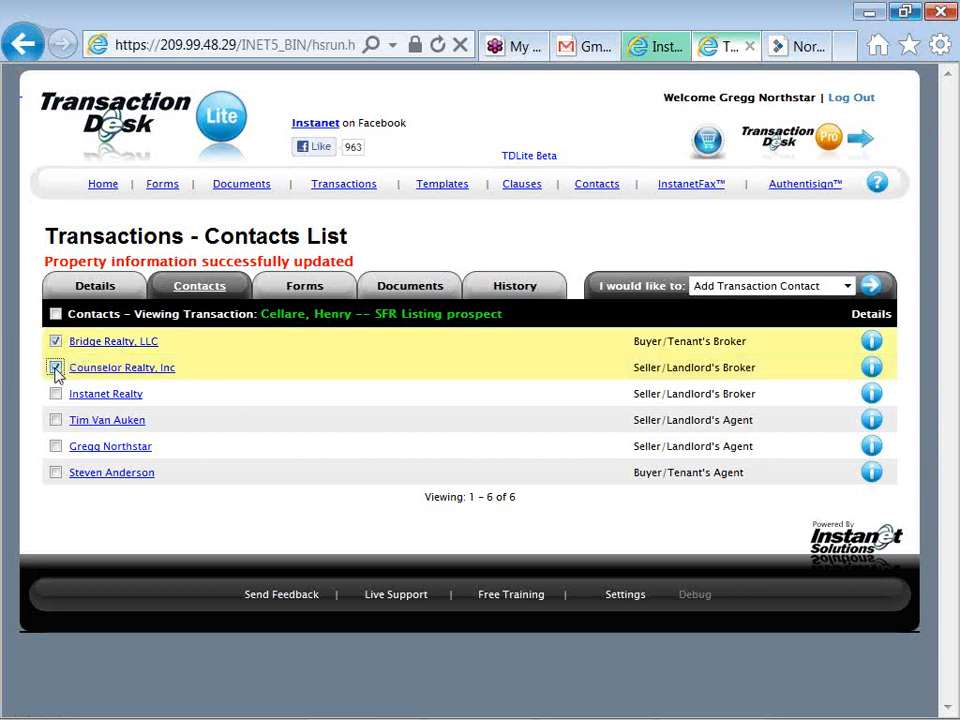
{"action": "left_click", "coordinate": [56, 420]}
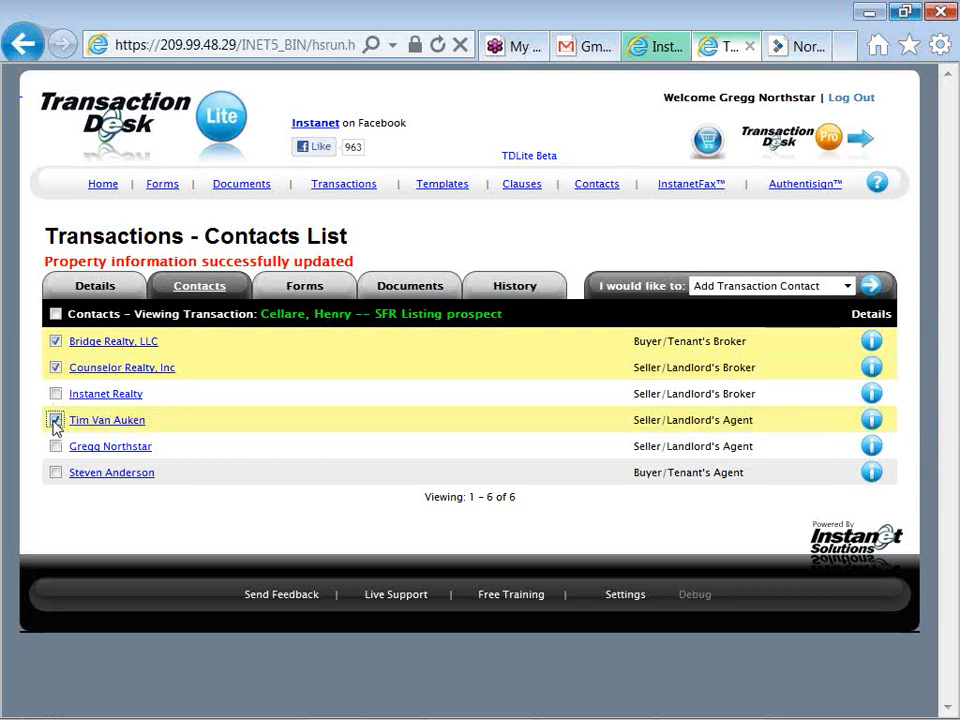
{"action": "left_click", "coordinate": [56, 473]}
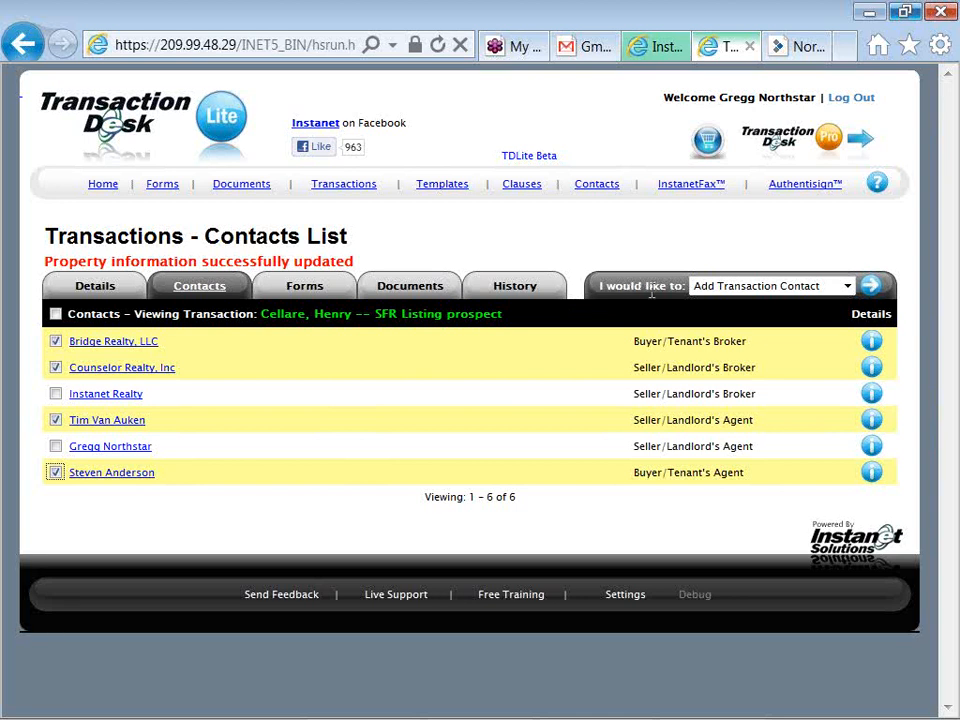
{"action": "left_click", "coordinate": [737, 287]}
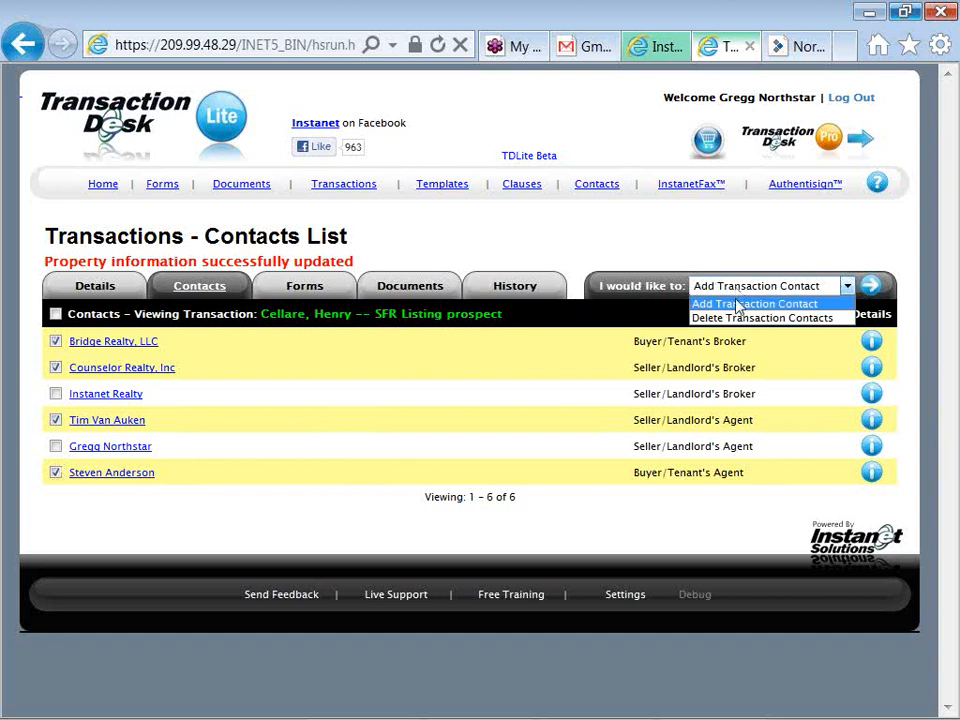
{"action": "left_click", "coordinate": [740, 318]}
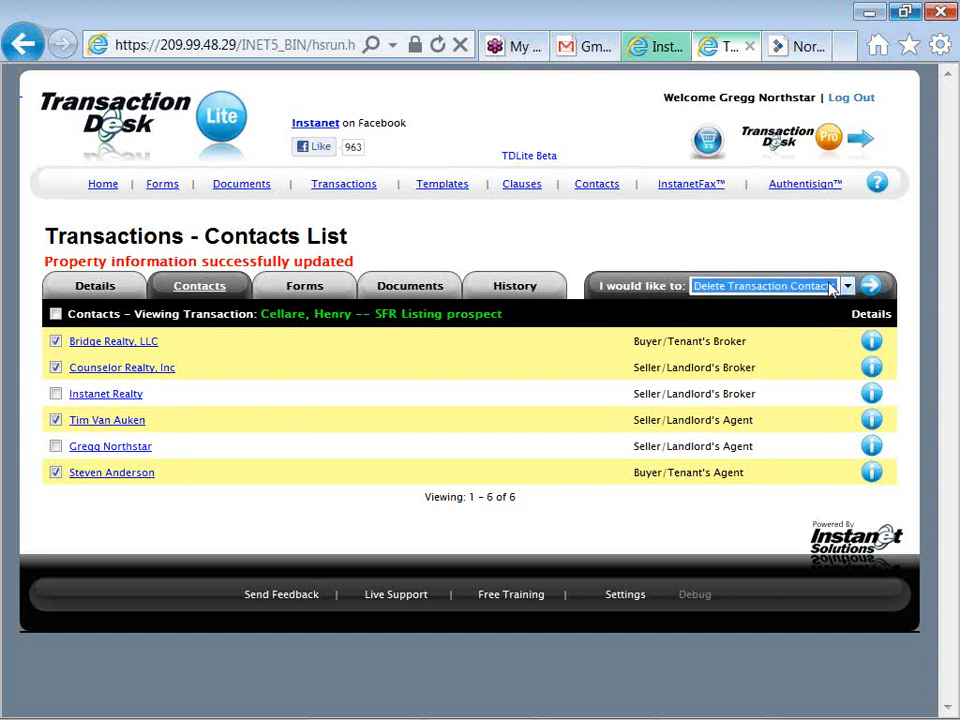
{"action": "left_click", "coordinate": [870, 288]}
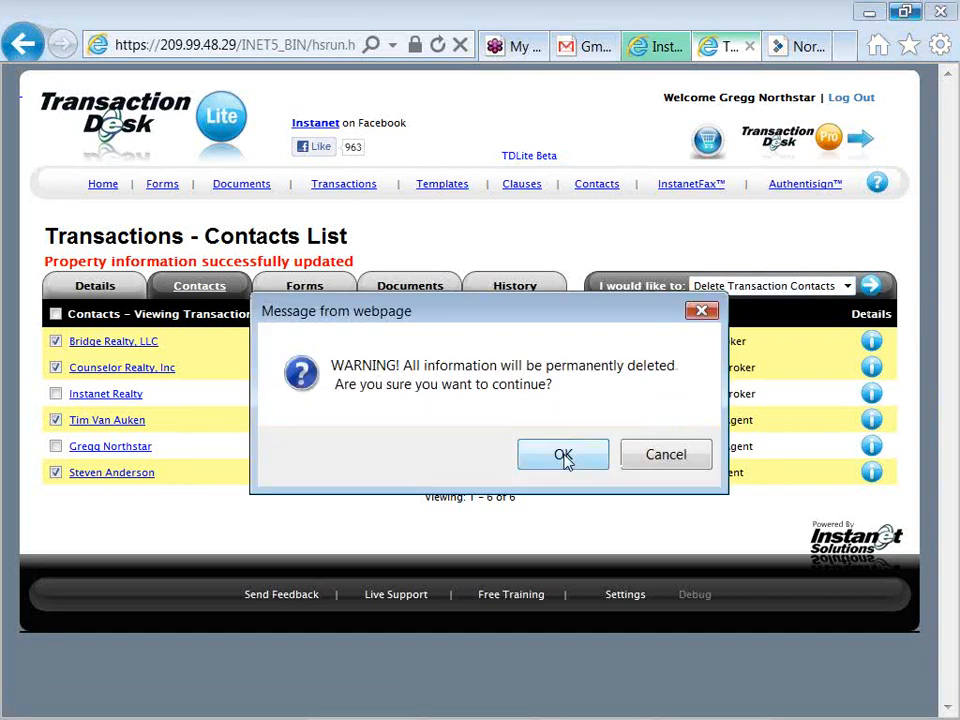
{"action": "left_click", "coordinate": [562, 455]}
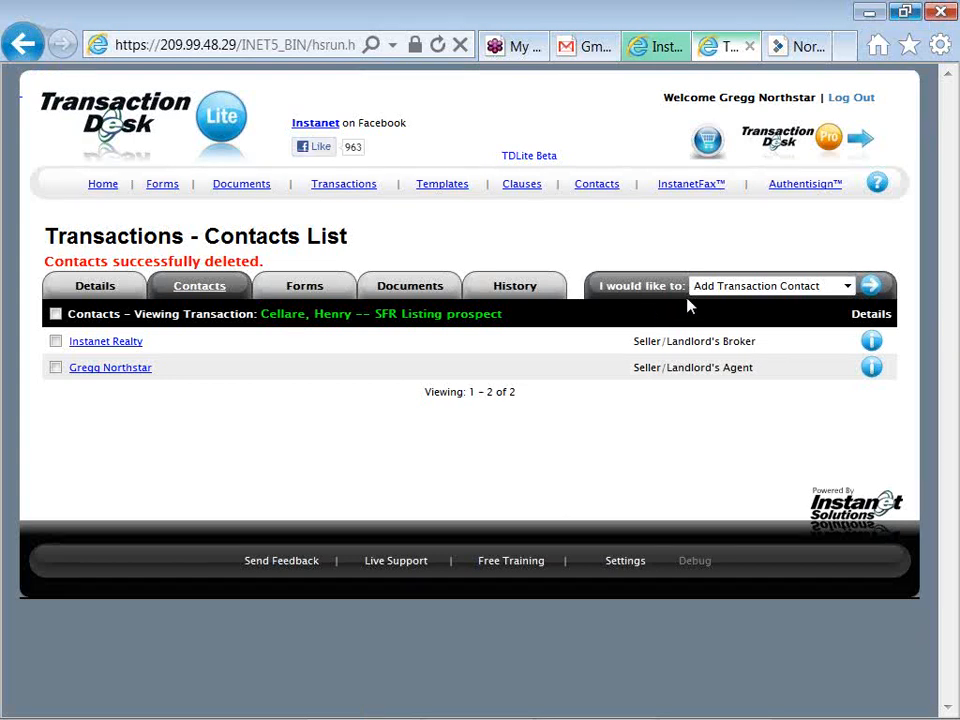
Begin adding a transaction contact with Contact Type set to Seller
{"action": "left_click", "coordinate": [869, 288]}
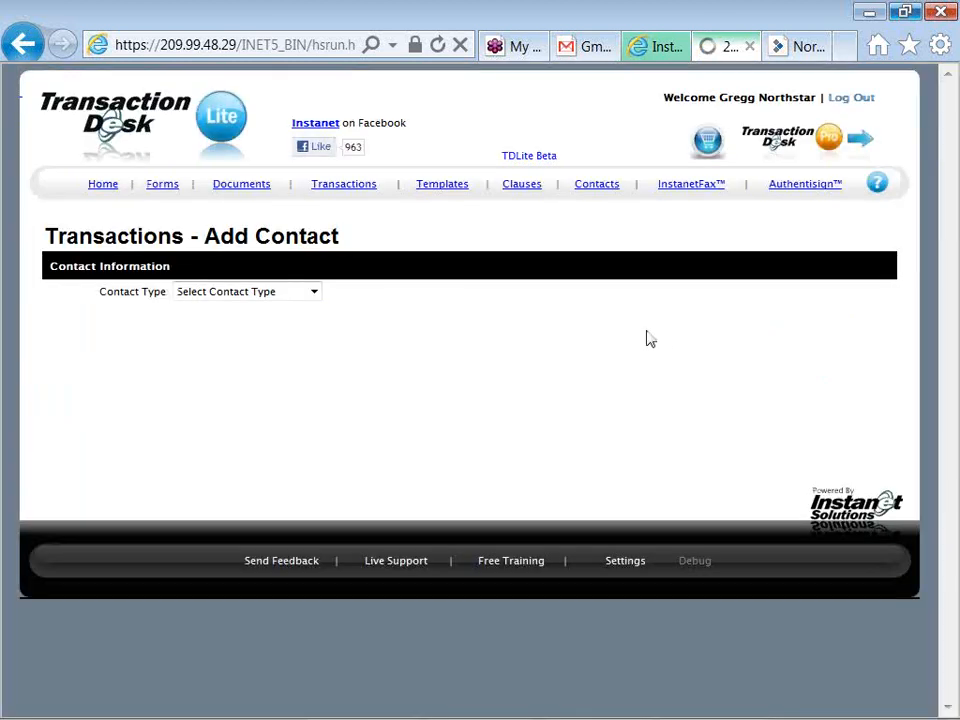
{"action": "left_click", "coordinate": [314, 293]}
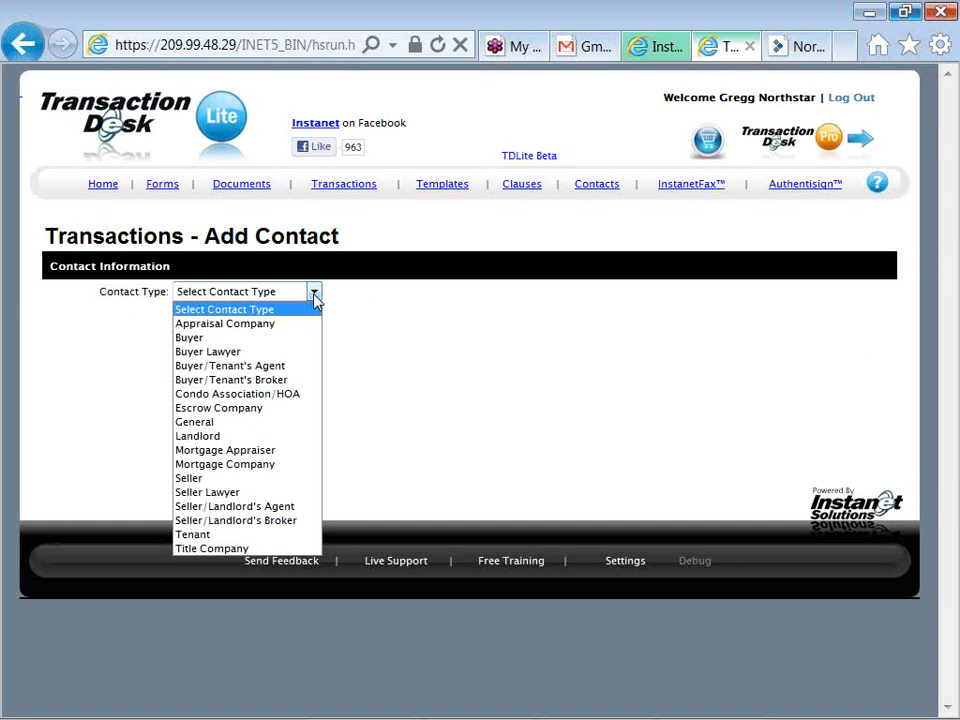
{"action": "left_click", "coordinate": [305, 482]}
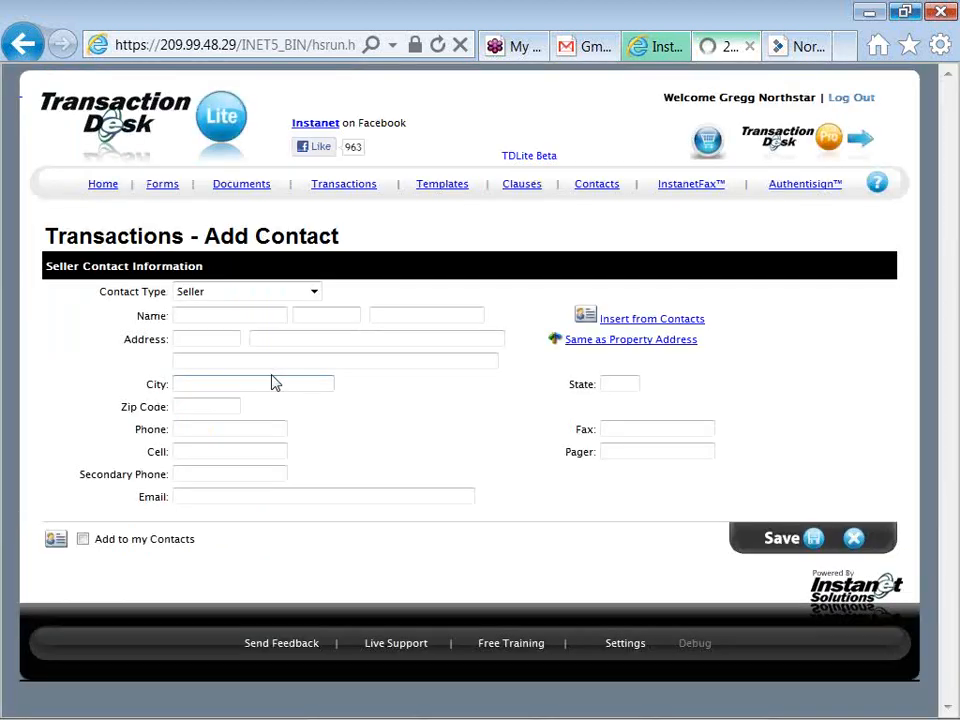
Enter the seller's first and last name and copy in the property address
{"action": "left_click", "coordinate": [242, 316]}
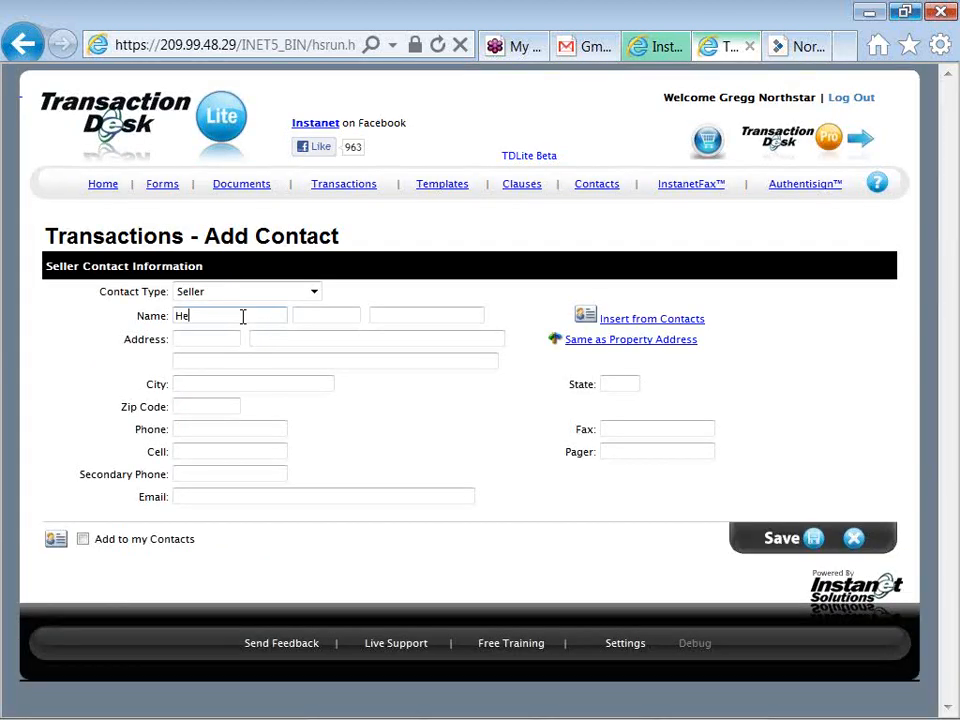
{"action": "key", "text": "Tab"}
{"action": "key", "text": "Tab"}
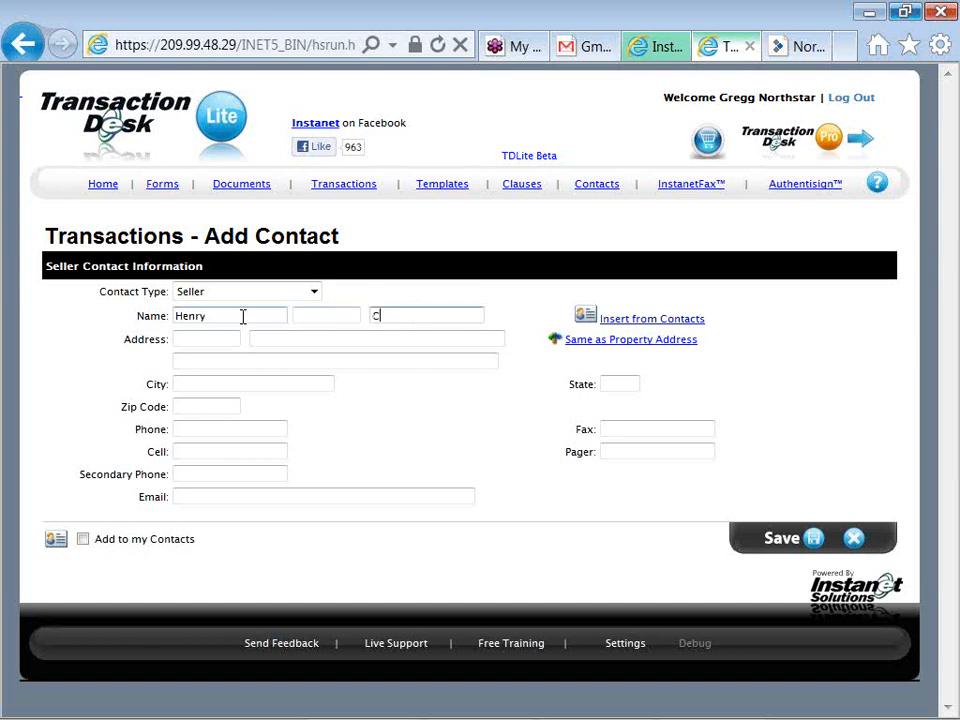
{"action": "left_click", "coordinate": [577, 345]}
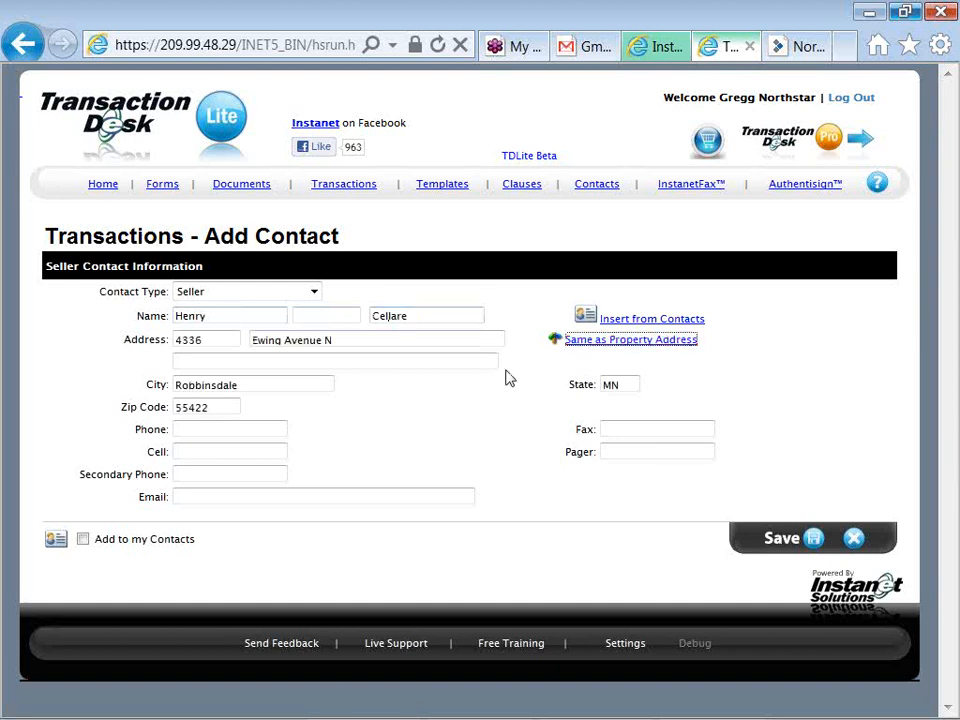
Fill in the seller's cell number and e-mail, flag them for my Contacts, and save
{"action": "left_click", "coordinate": [260, 451]}
{"action": "type", "text": "51"}
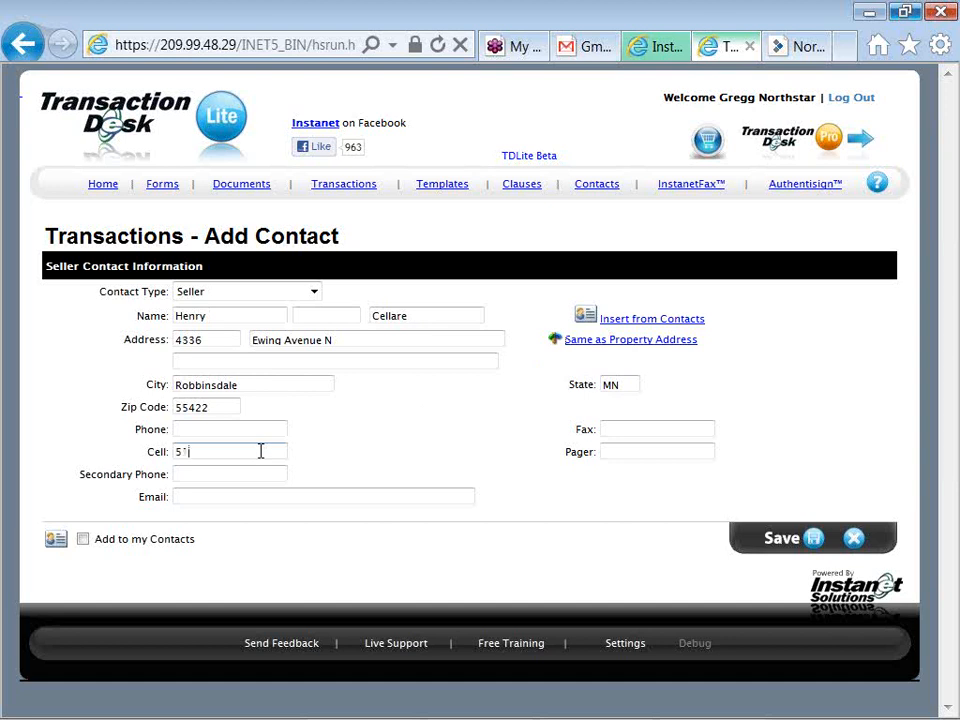
{"action": "type", "text": "2-555-1212"}
{"action": "left_click", "coordinate": [250, 496]}
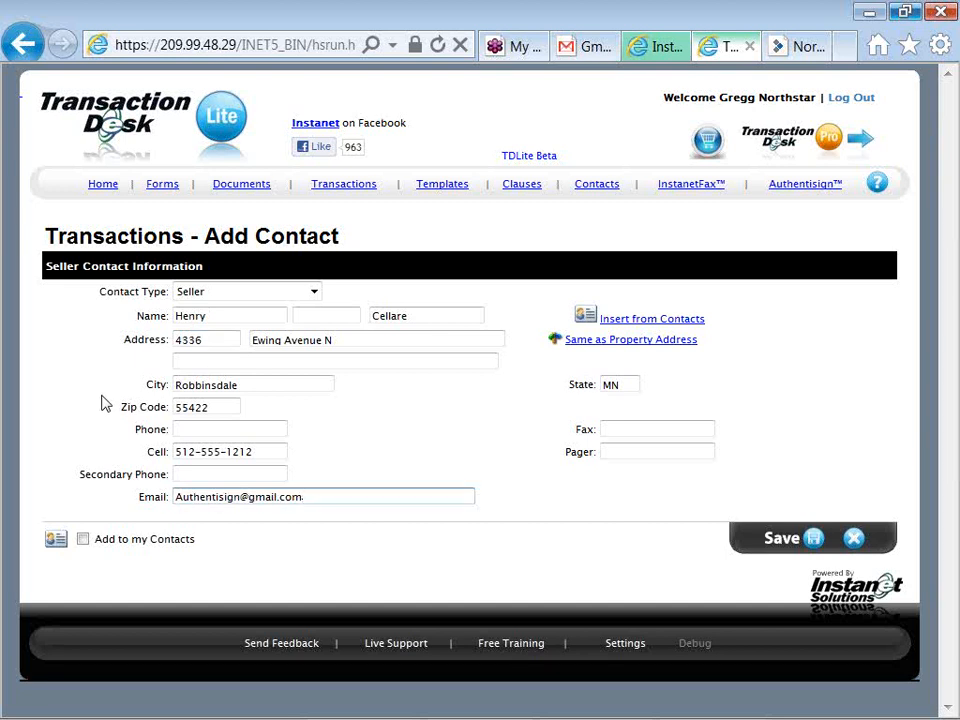
{"action": "left_click", "coordinate": [83, 539]}
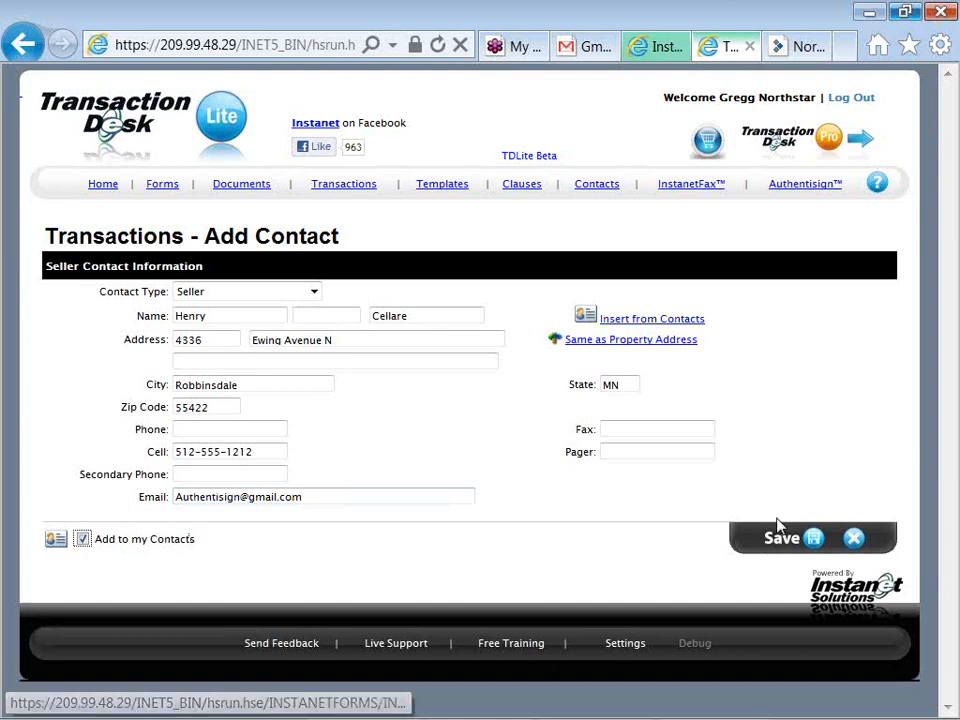
{"action": "left_click", "coordinate": [807, 538]}
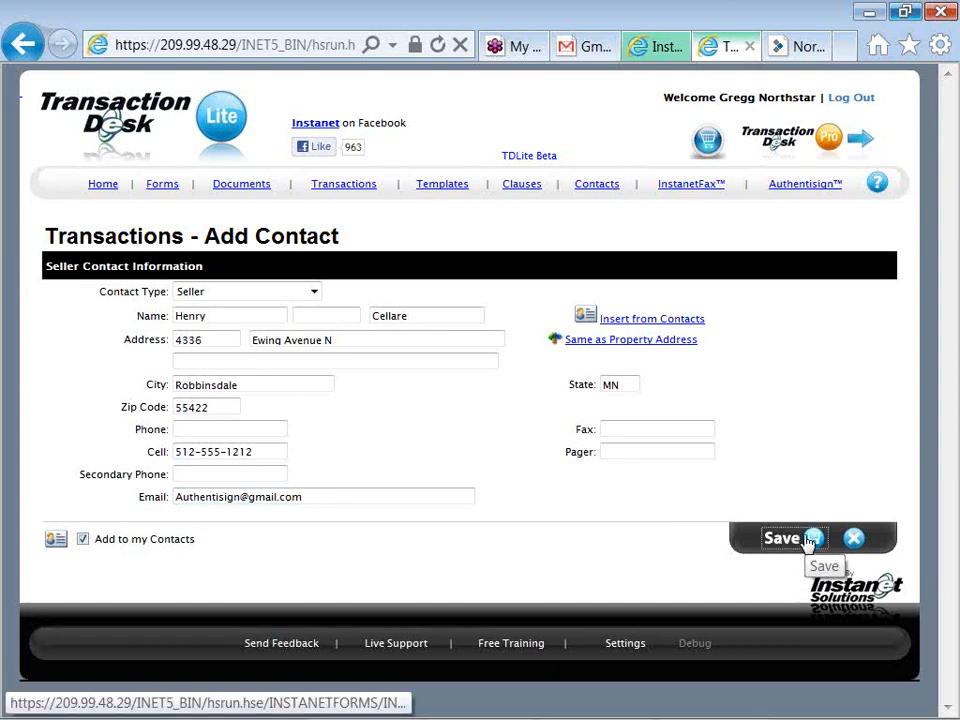
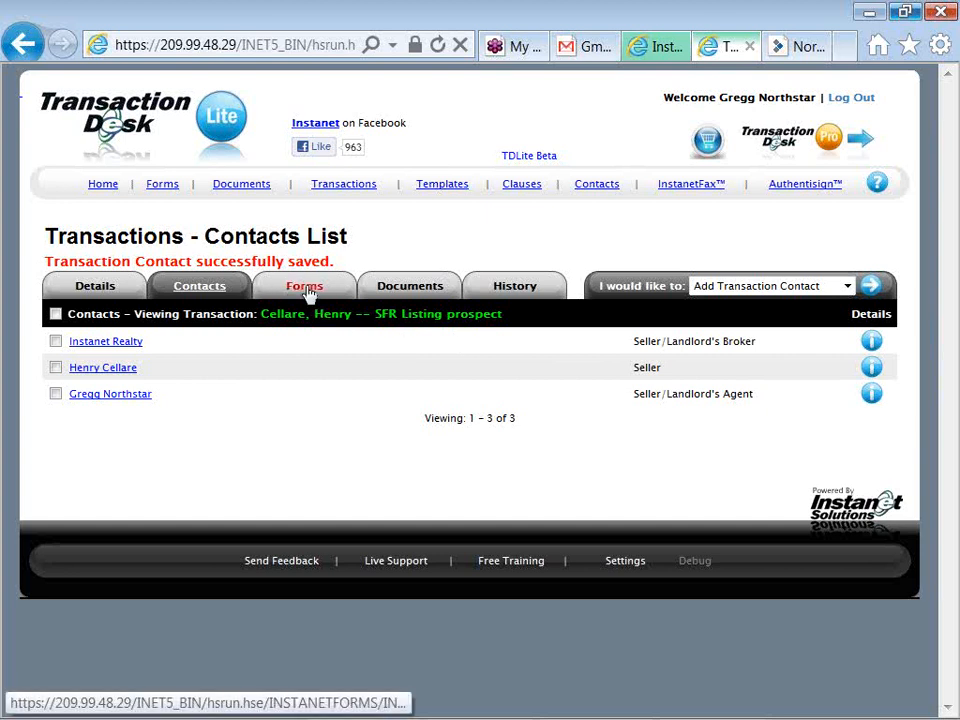
Switch the Cellare transaction to its Forms tab and start Add New Form
{"action": "left_click", "coordinate": [305, 288]}
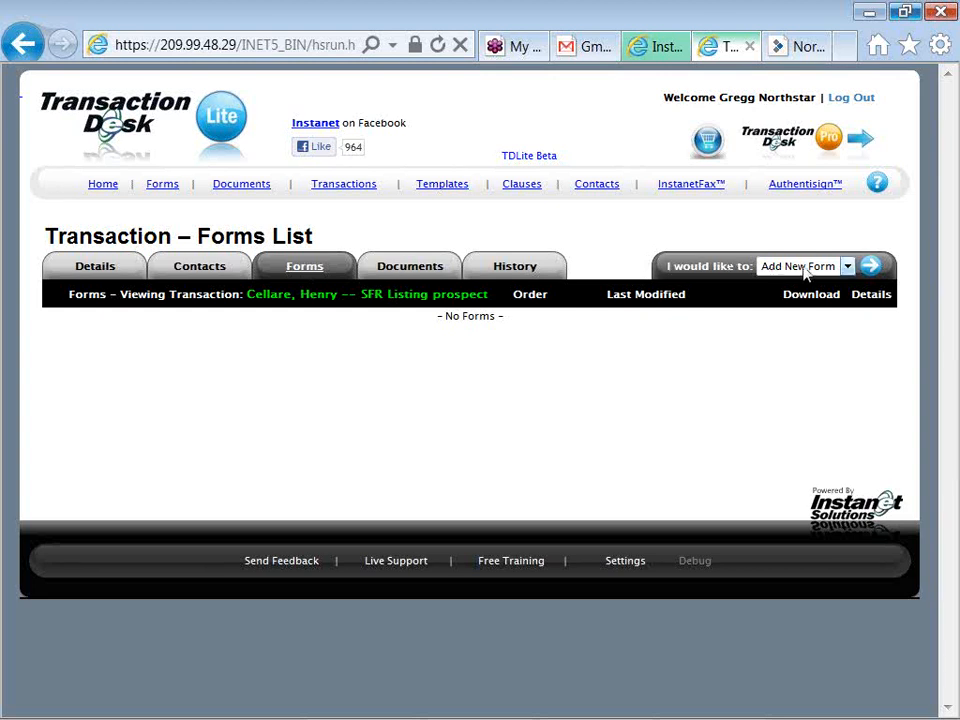
{"action": "left_click", "coordinate": [870, 268]}
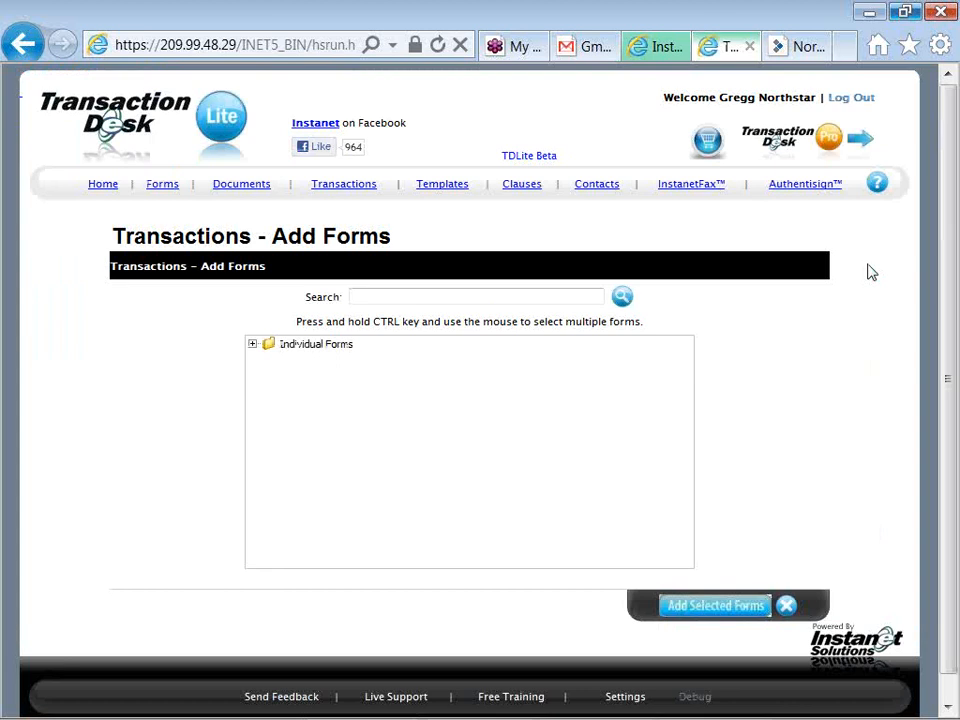
From Residential Listing (MN), add the listing contract, Internet Display Options, disclosure statement and Showing Contract
{"action": "double_click", "coordinate": [309, 345]}
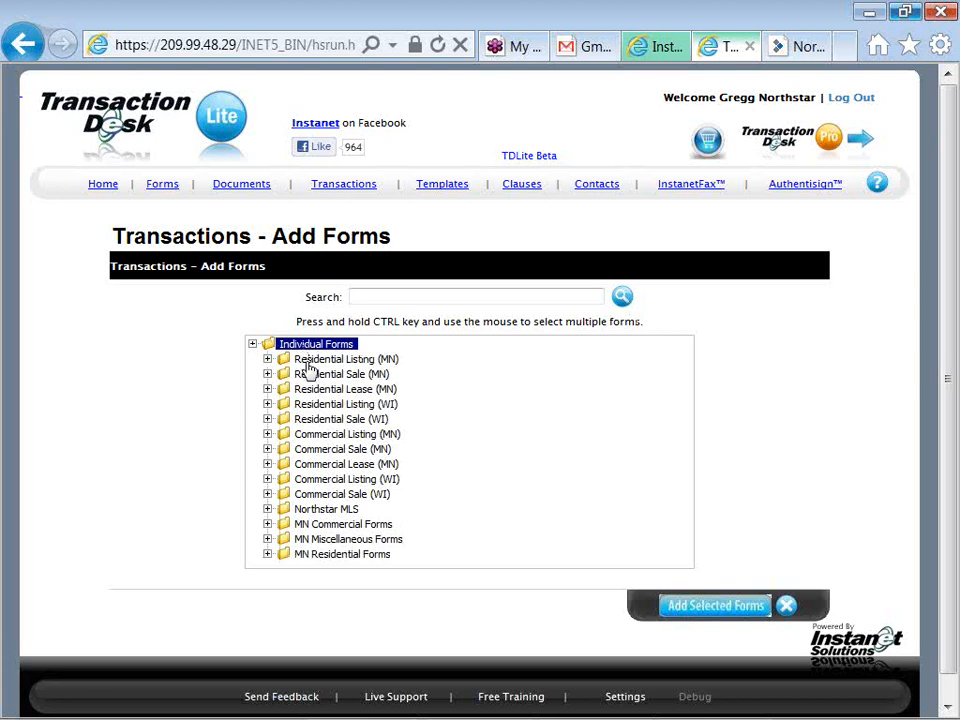
{"action": "double_click", "coordinate": [308, 365]}
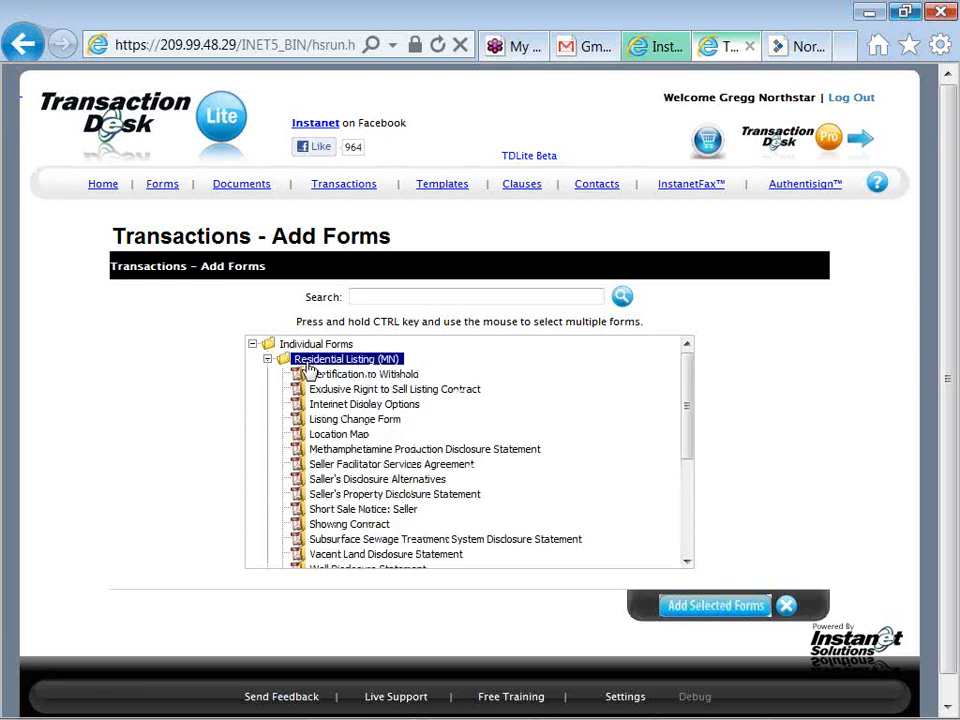
{"action": "left_click", "coordinate": [378, 391]}
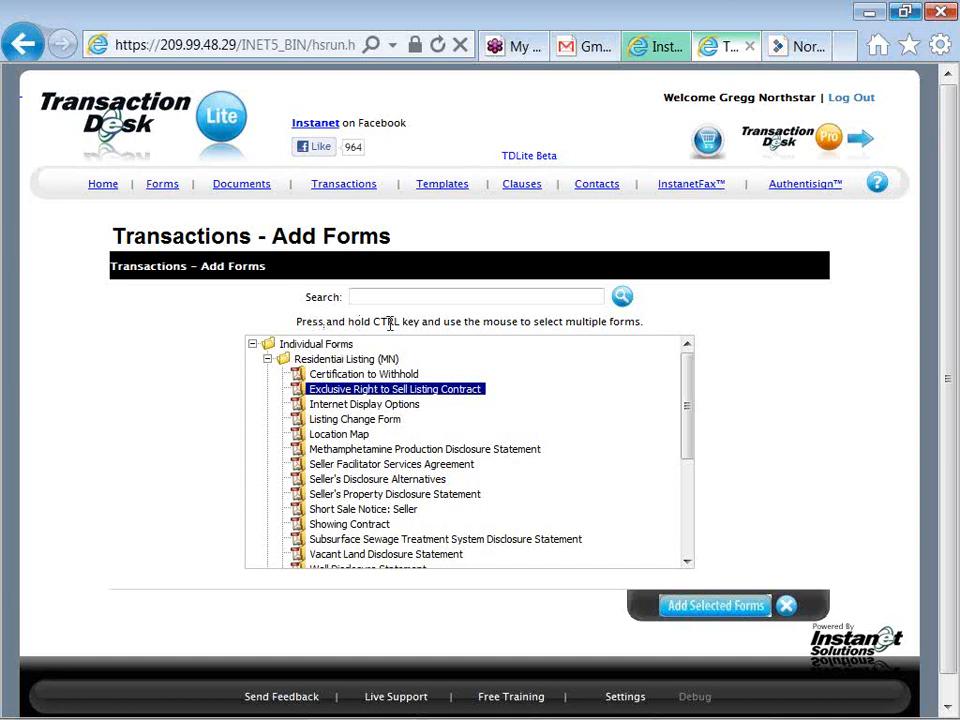
{"action": "left_click", "coordinate": [408, 408], "text": "ctrl"}
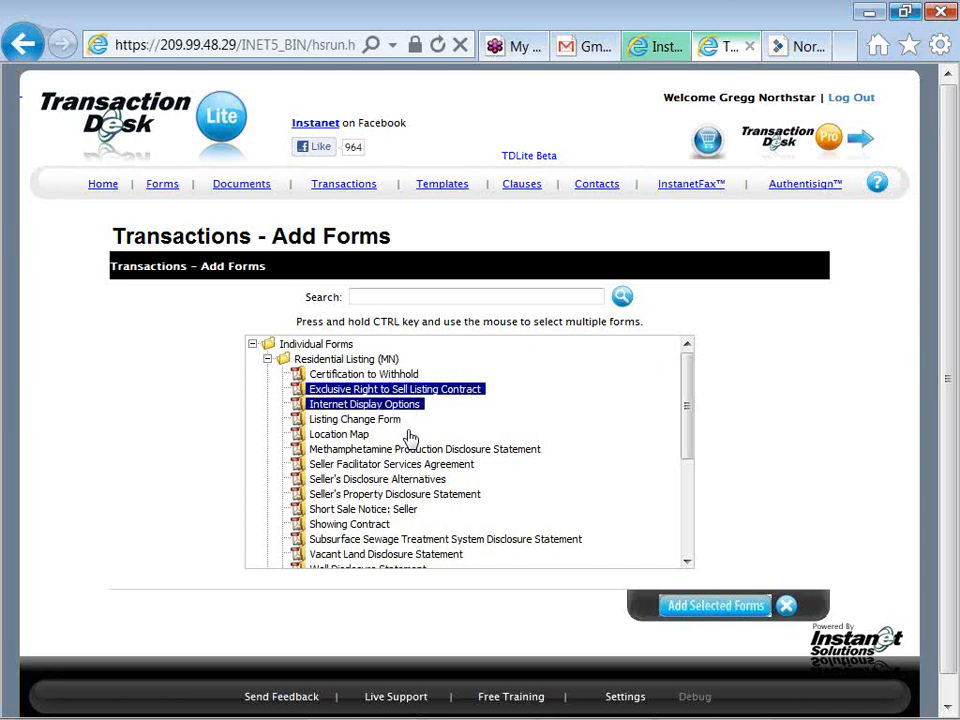
{"action": "left_click", "coordinate": [407, 496], "text": "ctrl"}
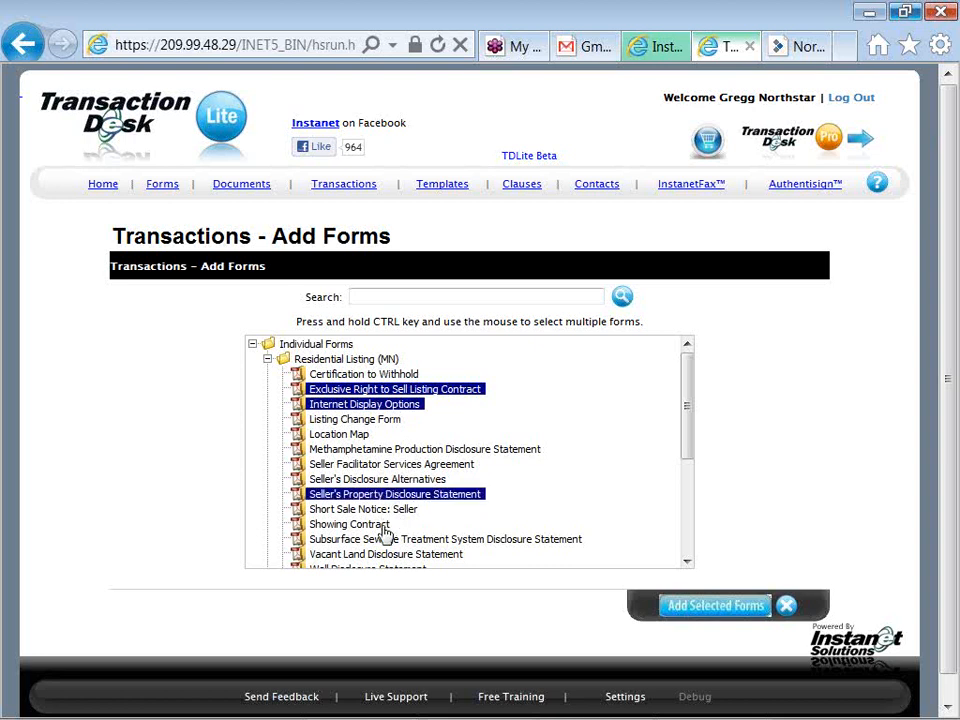
{"action": "left_click", "coordinate": [386, 533], "text": "ctrl"}
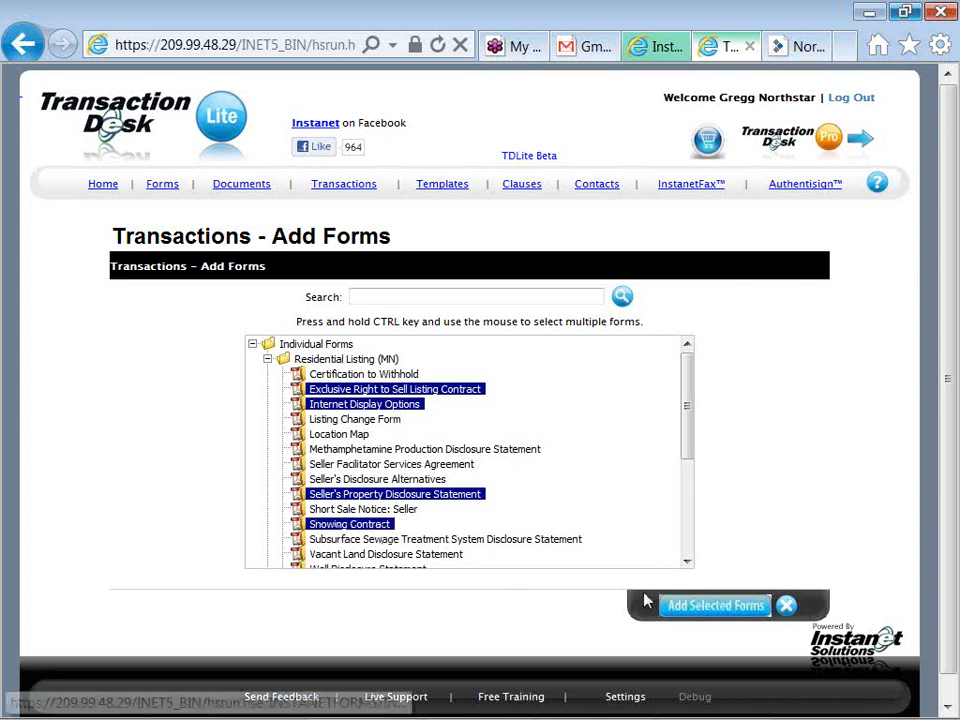
{"action": "left_click", "coordinate": [677, 608]}
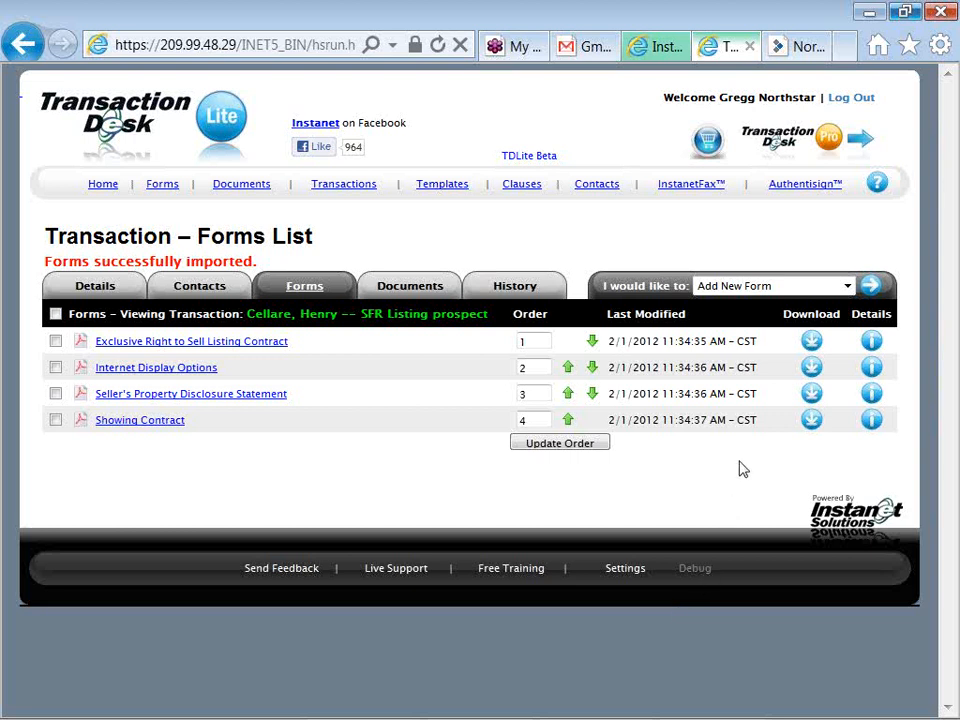
Open the 'I would like to' actions dropdown for the four imported forms
{"action": "left_click", "coordinate": [766, 290]}
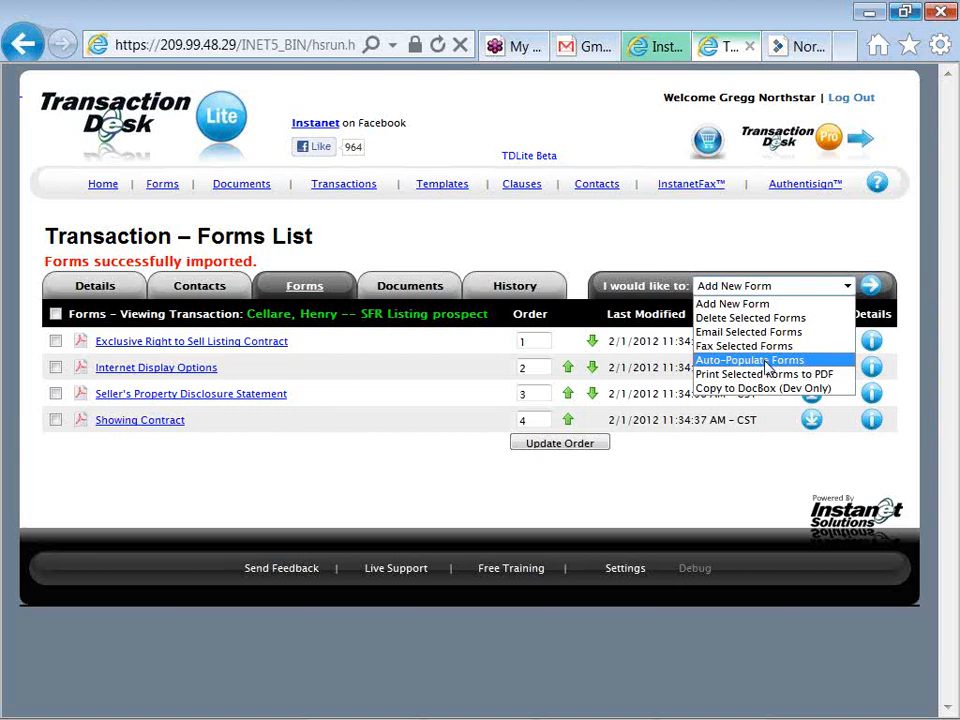
Run Auto-Populate Forms on all four forms and confirm the update
{"action": "left_click", "coordinate": [768, 360]}
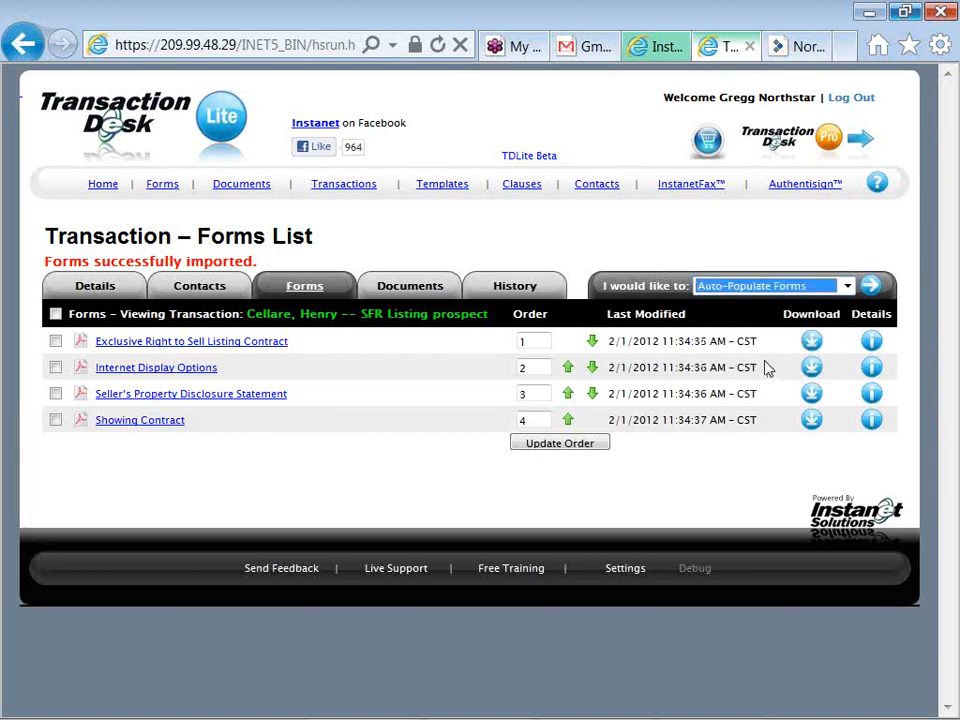
{"action": "left_click", "coordinate": [870, 287]}
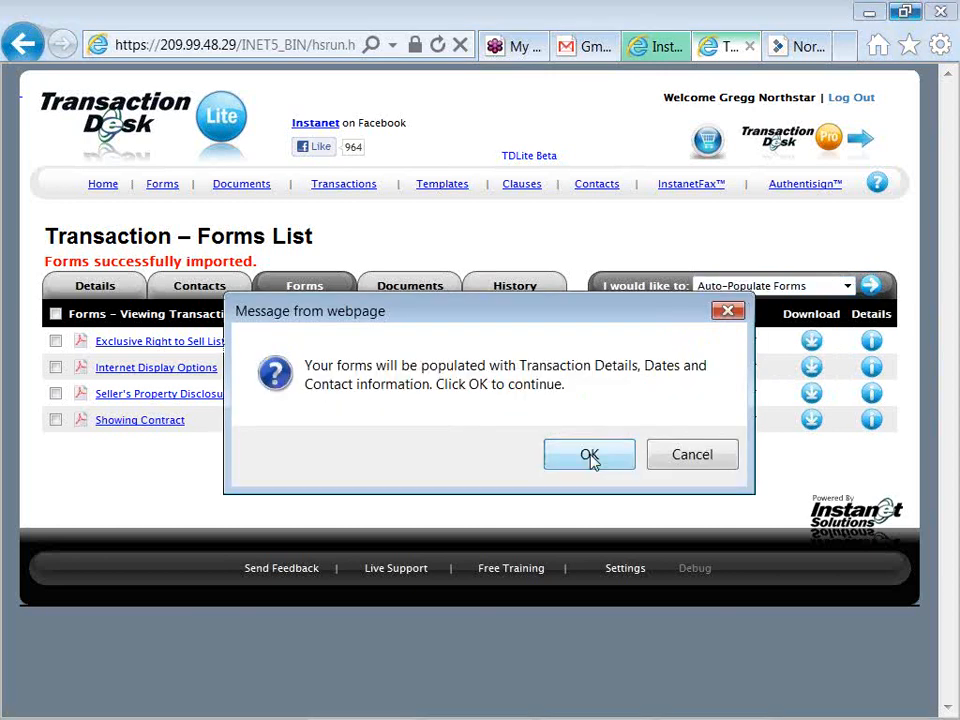
{"action": "left_click", "coordinate": [590, 457]}
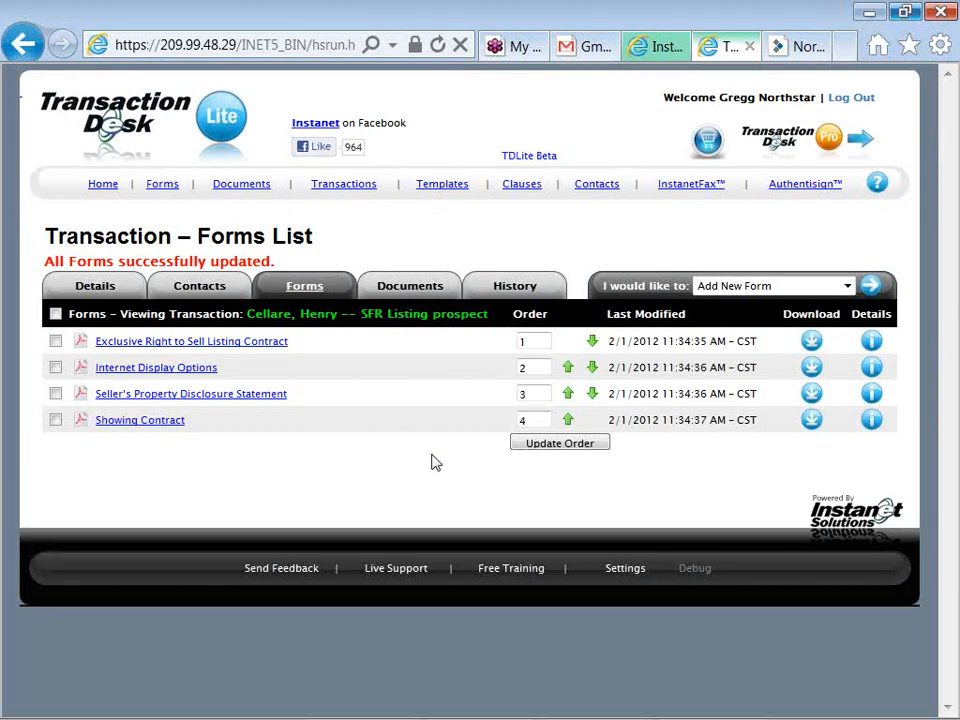
Open the Exclusive Right to Sell Listing Contract in the form editor
{"action": "left_click", "coordinate": [279, 353]}
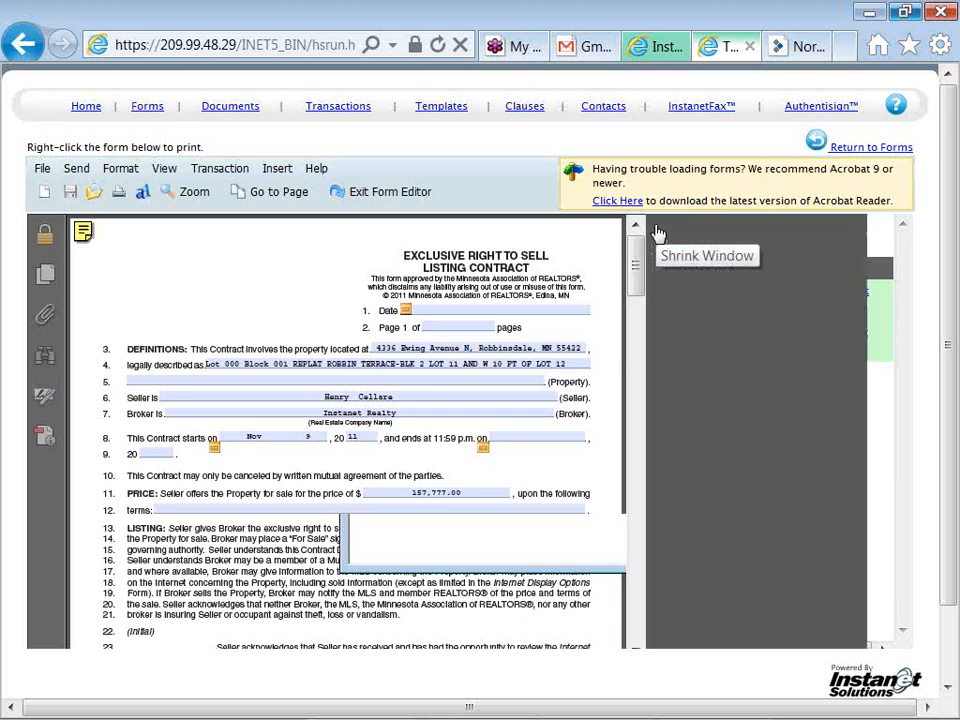
Pick the contract date from the calendar and add 'or assigns' to the contract
{"action": "left_click", "coordinate": [656, 228]}
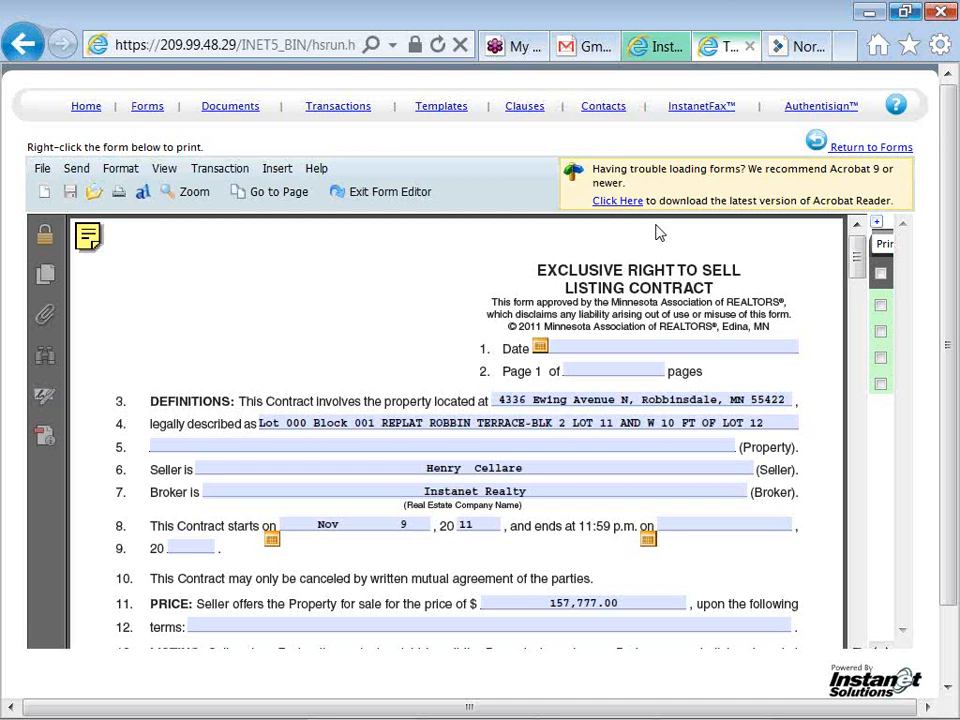
{"action": "left_click", "coordinate": [540, 346]}
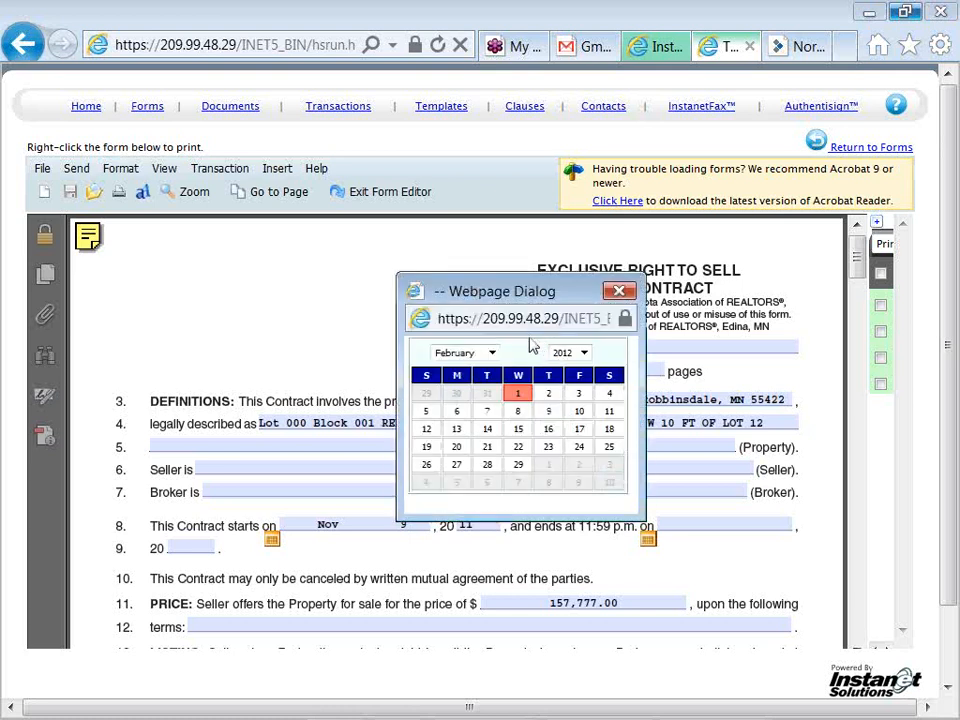
{"action": "left_click", "coordinate": [518, 392]}
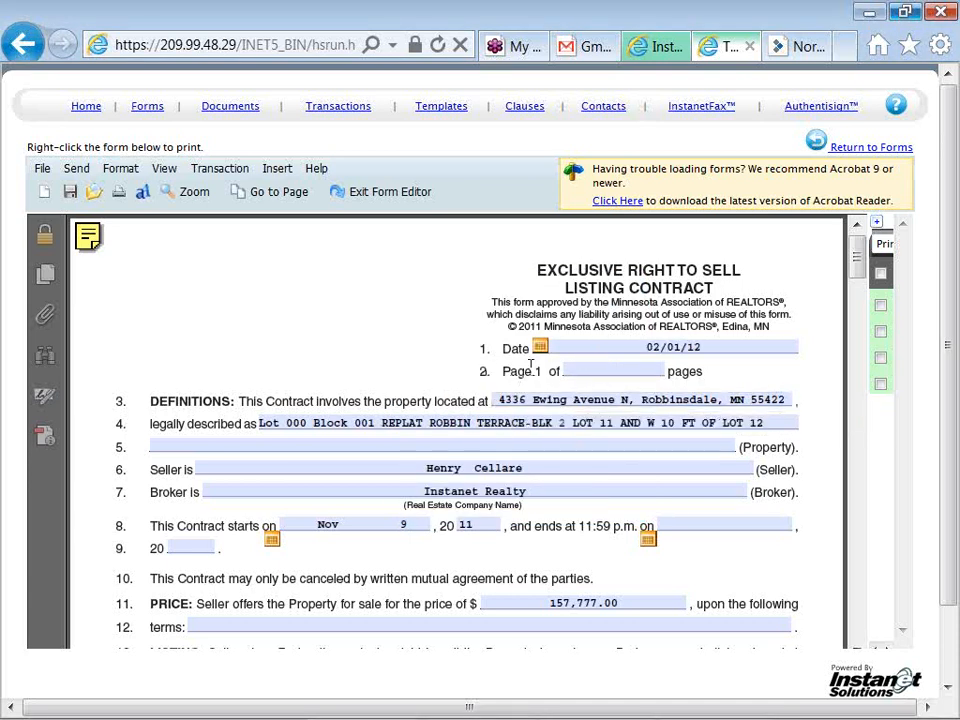
{"action": "left_click", "coordinate": [566, 371]}
{"action": "scroll", "coordinate": [420, 362], "scroll_direction": "down", "scroll_amount": 1}
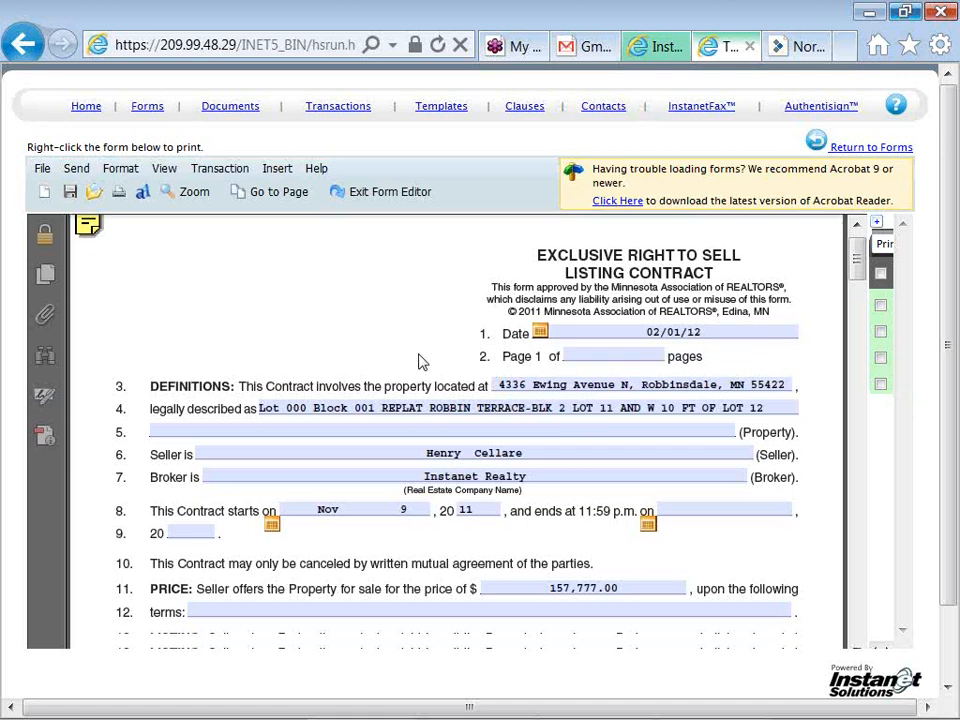
{"action": "scroll", "coordinate": [420, 362], "scroll_direction": "down", "scroll_amount": 1}
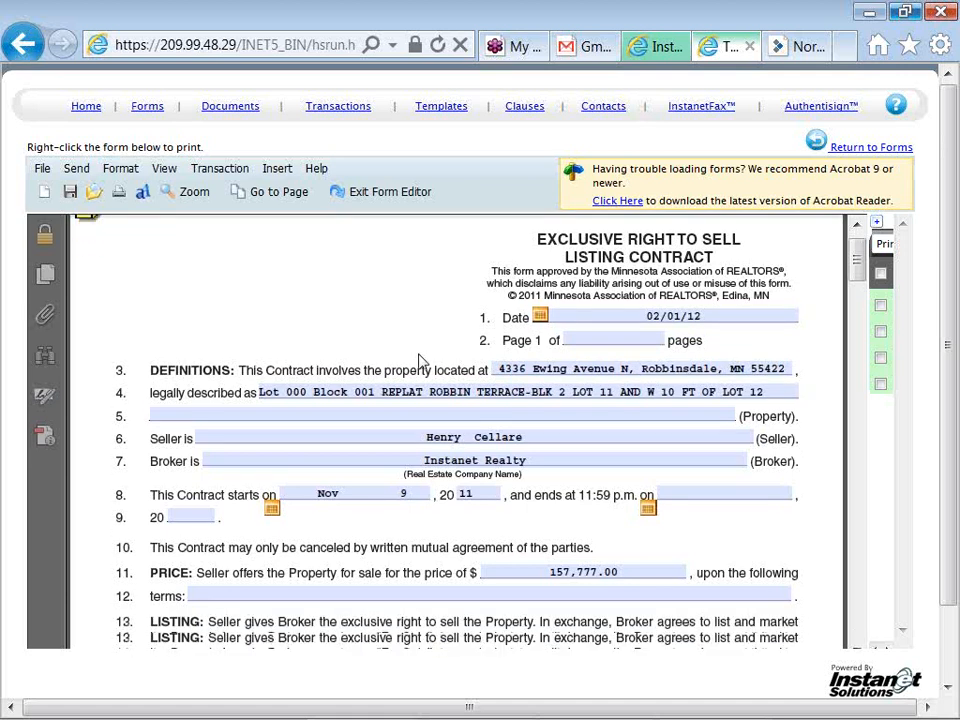
{"action": "scroll", "coordinate": [420, 362], "scroll_direction": "down", "scroll_amount": 3}
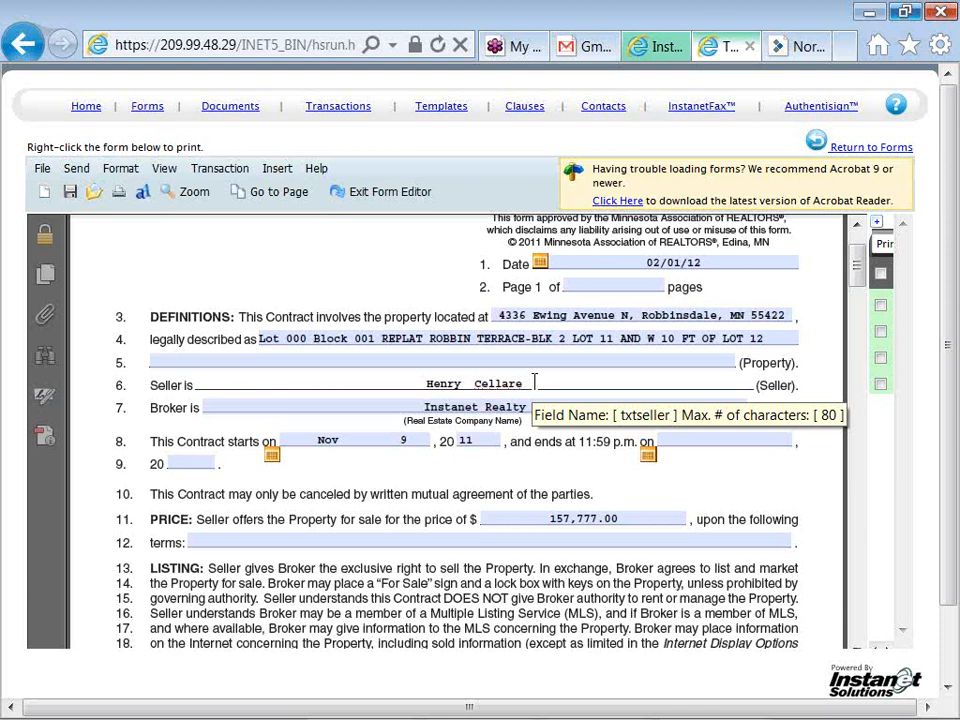
{"action": "type", "text": "or ass"}
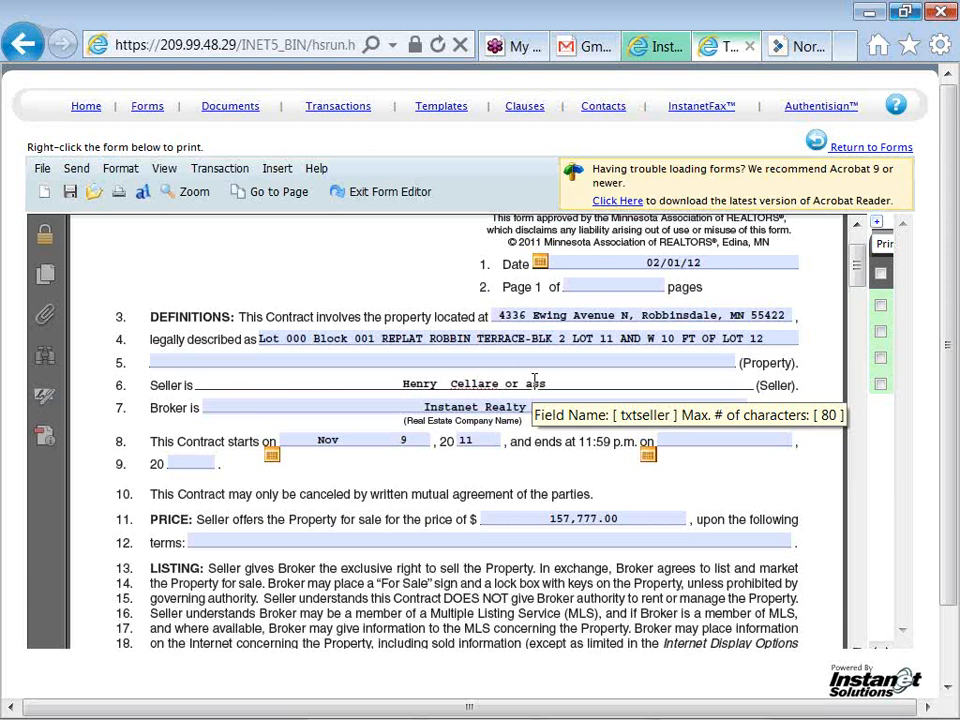
{"action": "type", "text": "igns"}
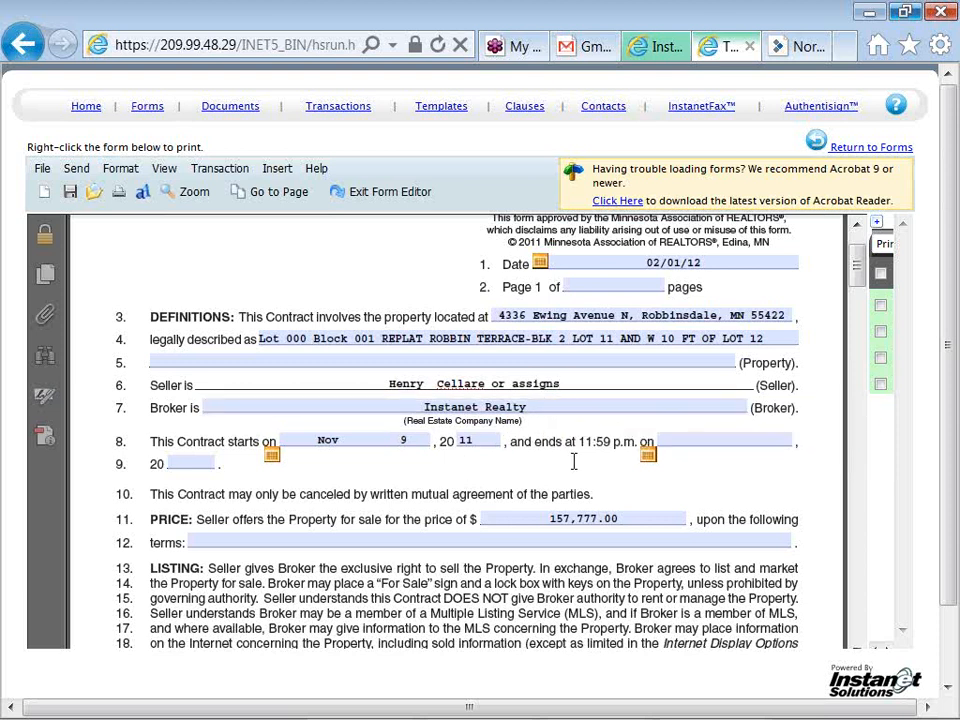
Enter 'TBD.' as the contract end date
{"action": "left_click", "coordinate": [668, 445]}
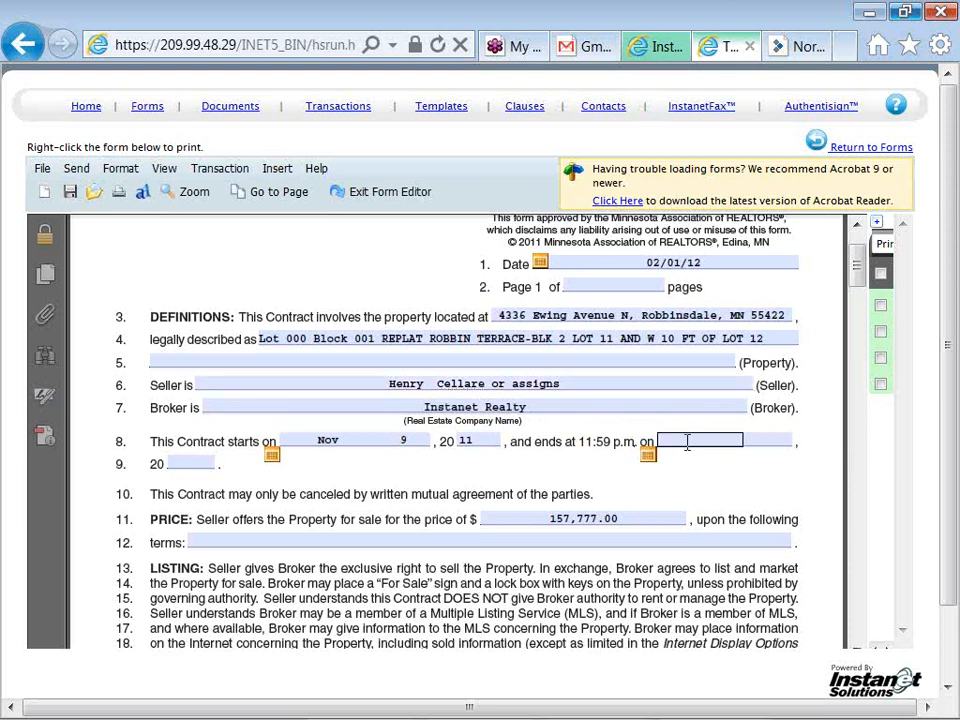
{"action": "type", "text": "TB"}
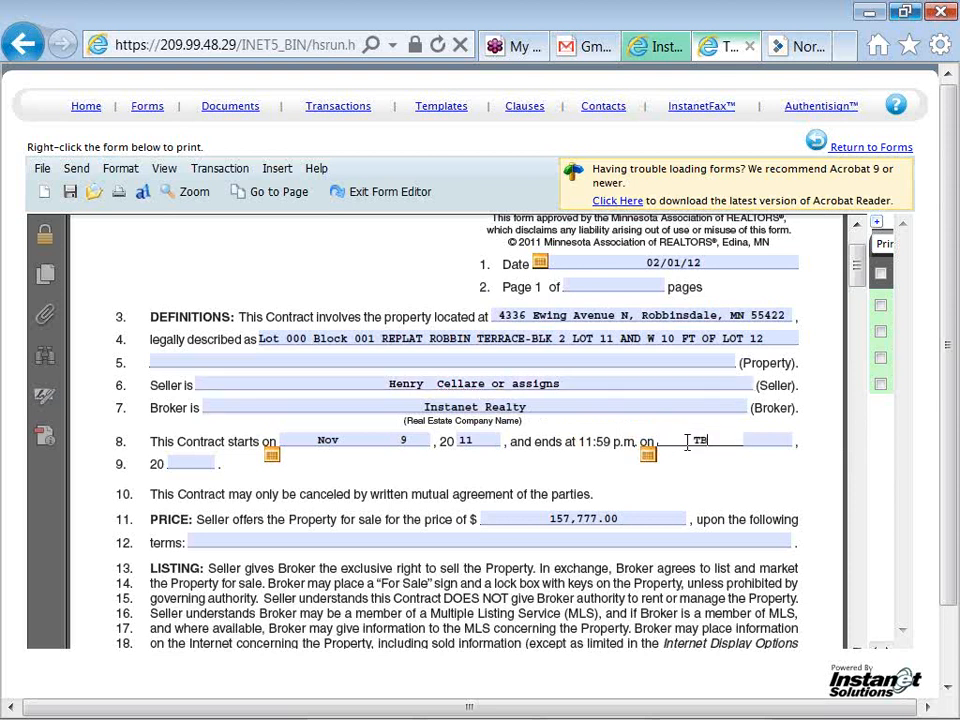
{"action": "type", "text": "D."}
{"action": "left_click", "coordinate": [709, 477]}
Copy the legal description into the terms line so it reads 'Lot 000 Block 001 REPLAT'
{"action": "left_click", "coordinate": [266, 340]}
{"action": "left_click_drag", "start_coordinate": [266, 340], "coordinate": [418, 340]}
{"action": "right_click", "coordinate": [418, 341]}
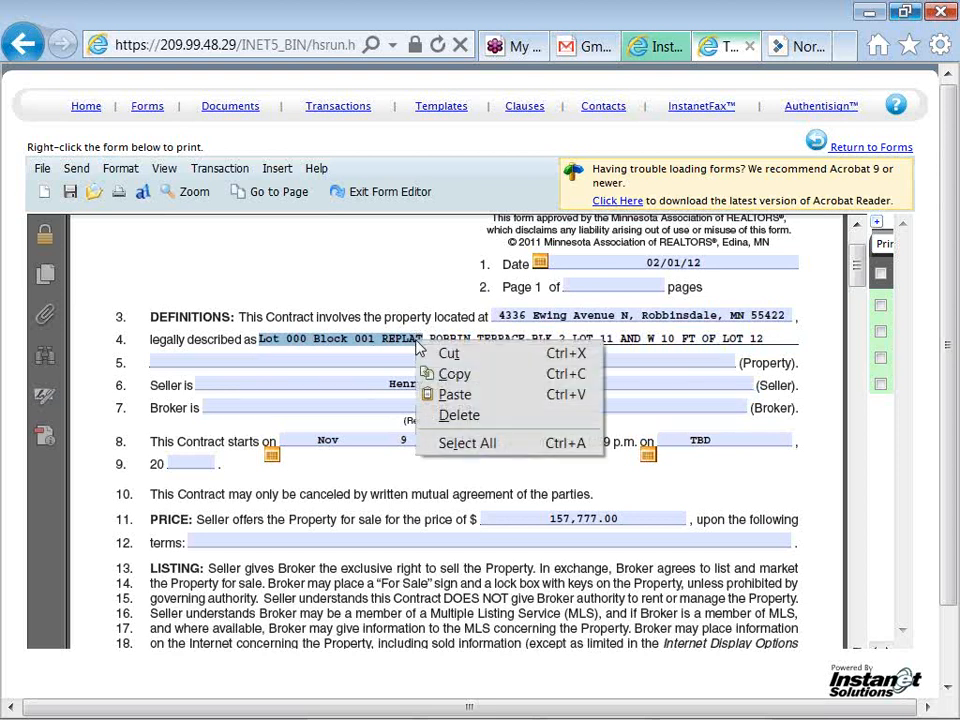
{"action": "left_click", "coordinate": [450, 374]}
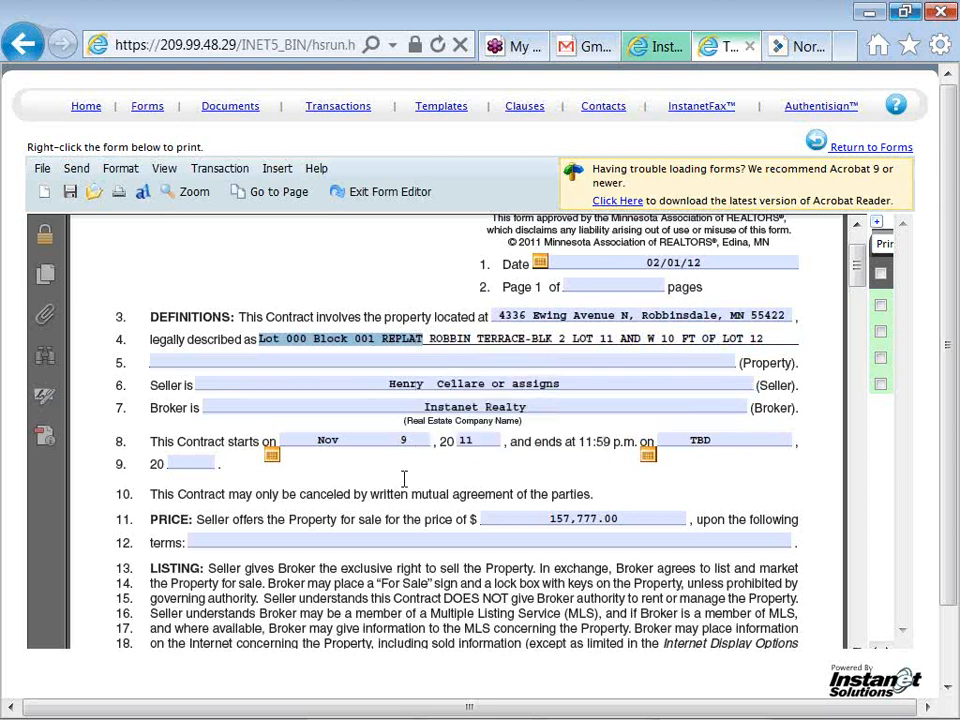
{"action": "left_click", "coordinate": [383, 541]}
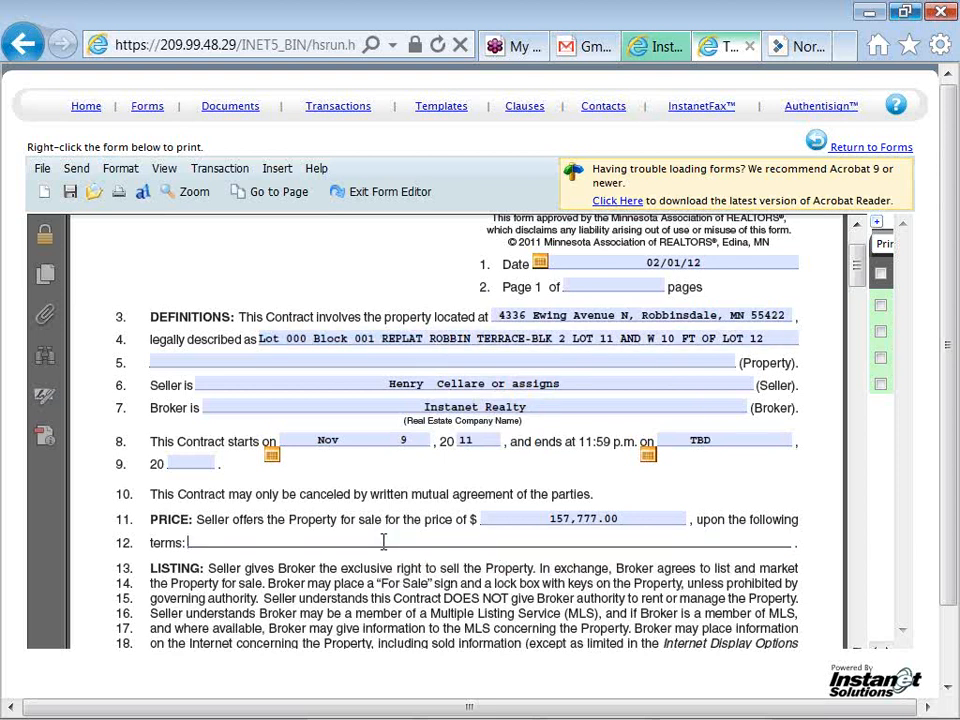
{"action": "right_click", "coordinate": [239, 546]}
{"action": "left_click", "coordinate": [253, 556]}
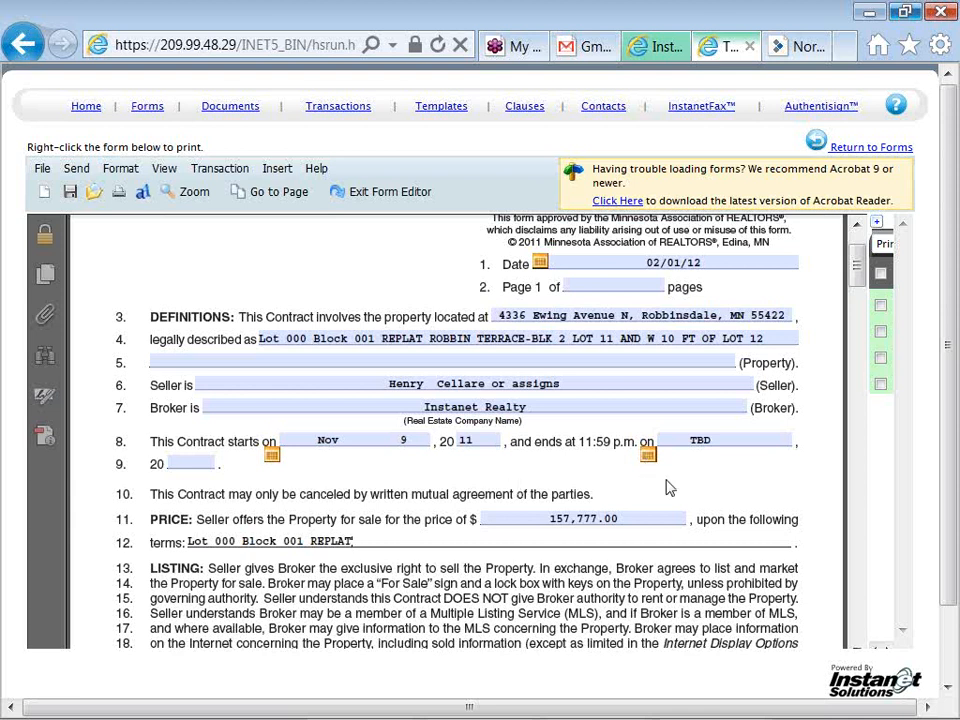
{"action": "left_click", "coordinate": [785, 441]}
{"action": "left_click_drag", "start_coordinate": [860, 289], "coordinate": [860, 318]}
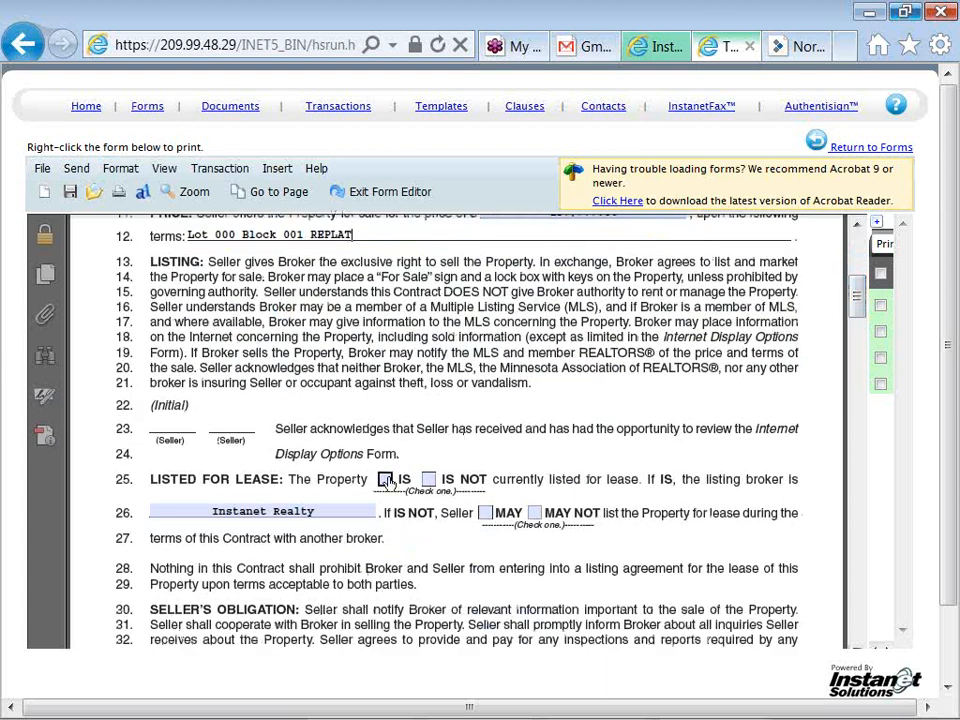
Check IS NOT on line 25 and MAY on line 26 of the listing contract
{"action": "left_click", "coordinate": [429, 482]}
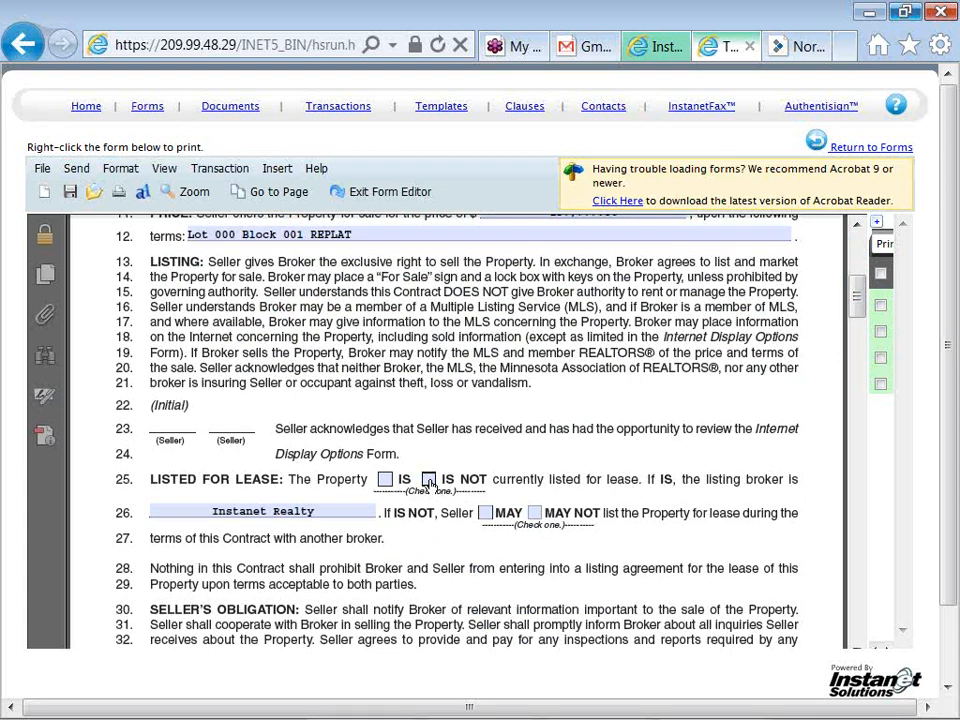
{"action": "left_click", "coordinate": [484, 515]}
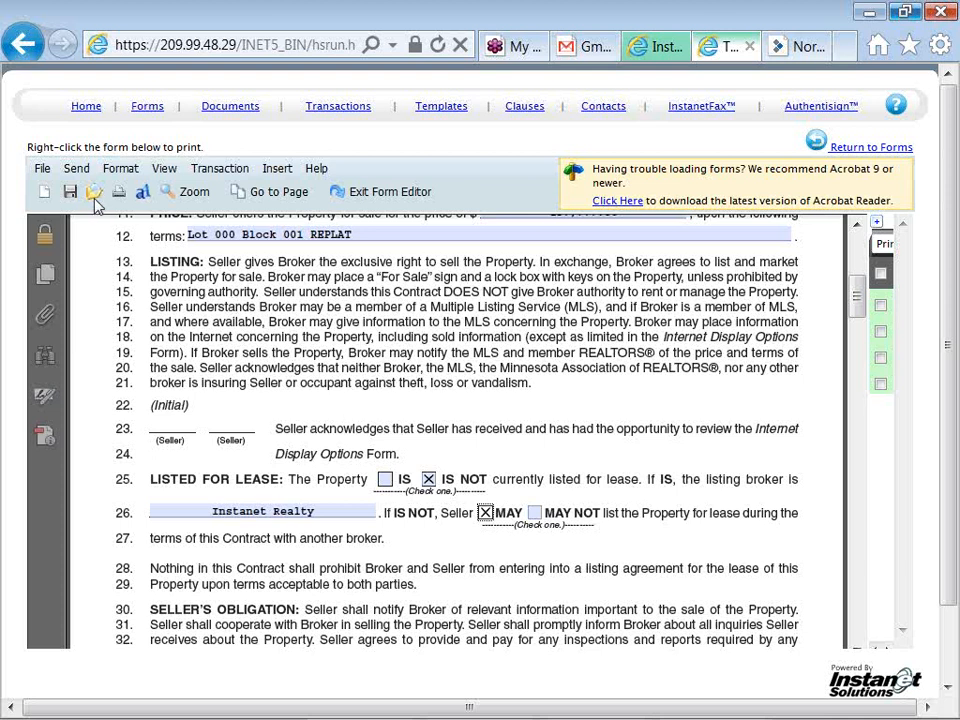
{"action": "left_click", "coordinate": [43, 171]}
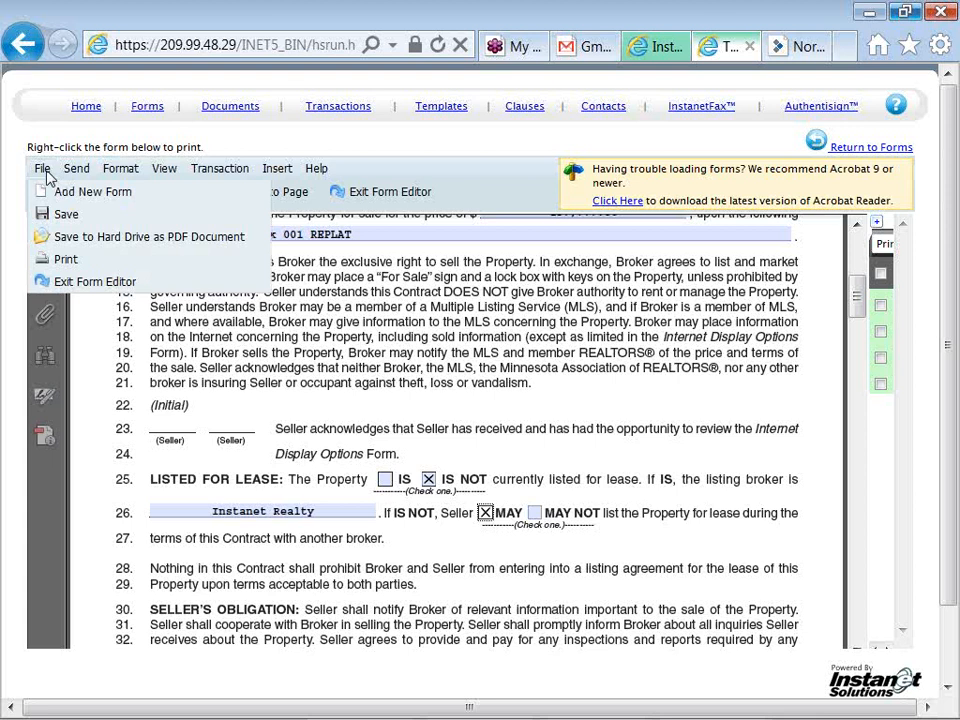
{"action": "scroll", "coordinate": [47, 171], "scroll_direction": "down", "scroll_amount": 1}
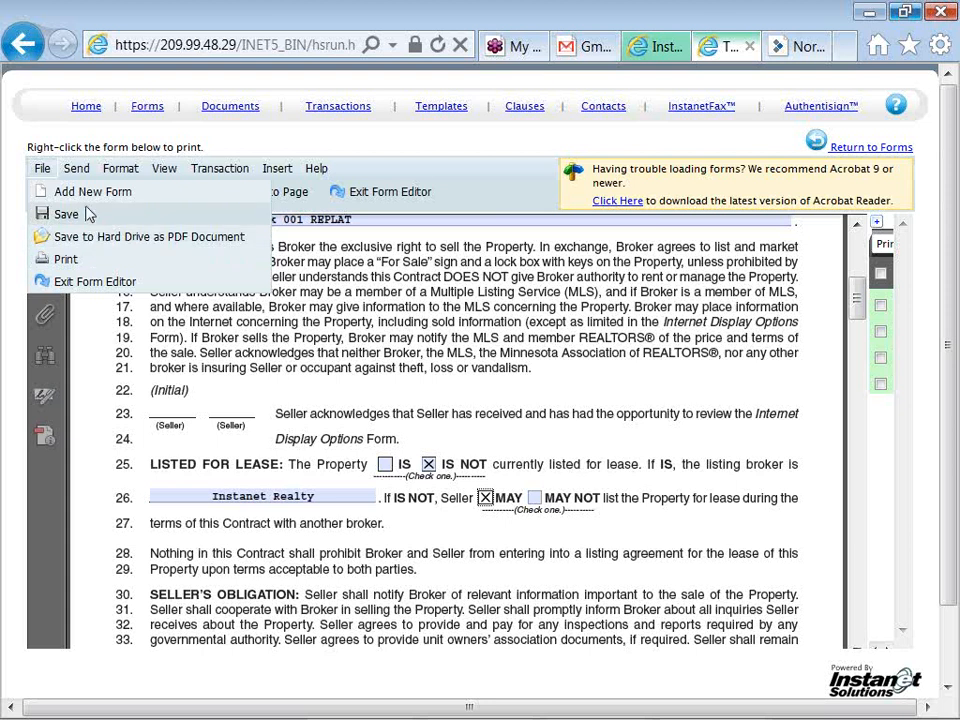
{"action": "mouse_move", "coordinate": [78, 170]}
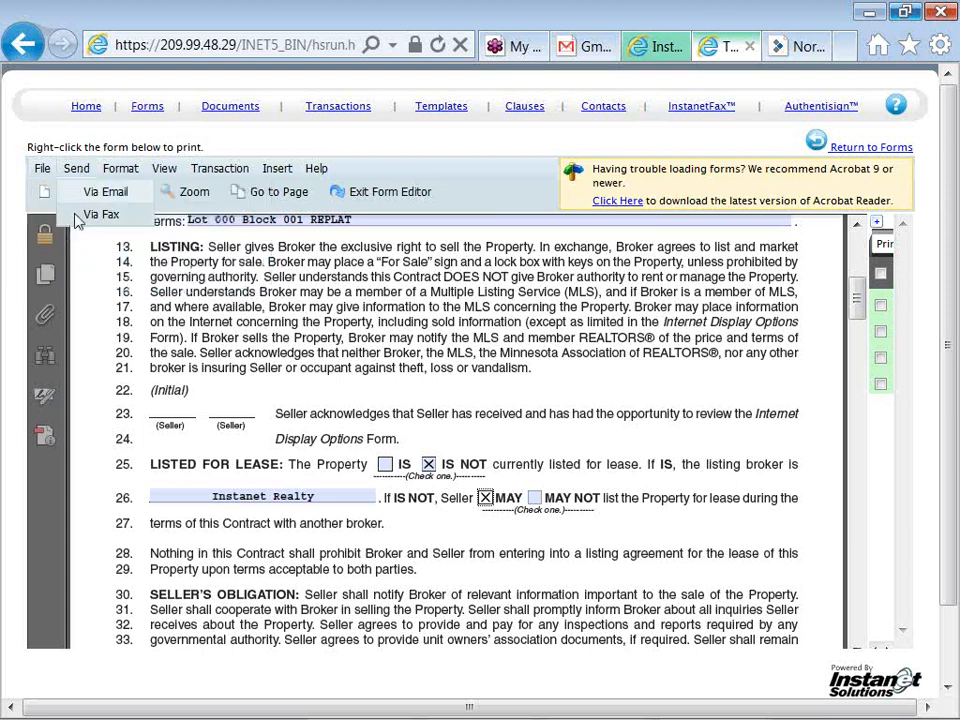
{"action": "left_click", "coordinate": [119, 174]}
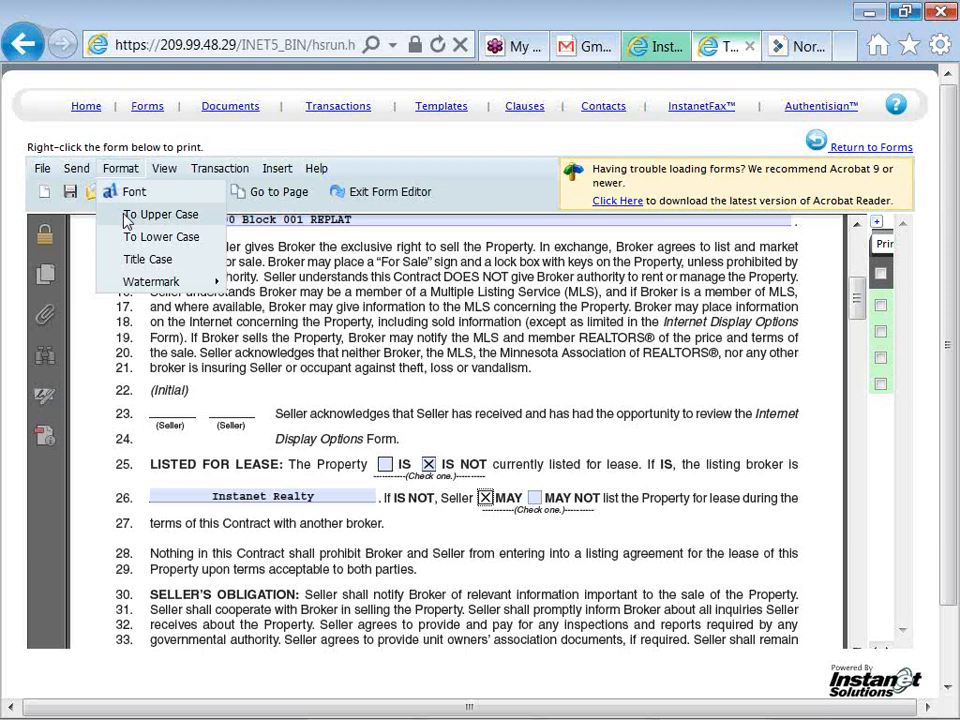
{"action": "left_click", "coordinate": [166, 172]}
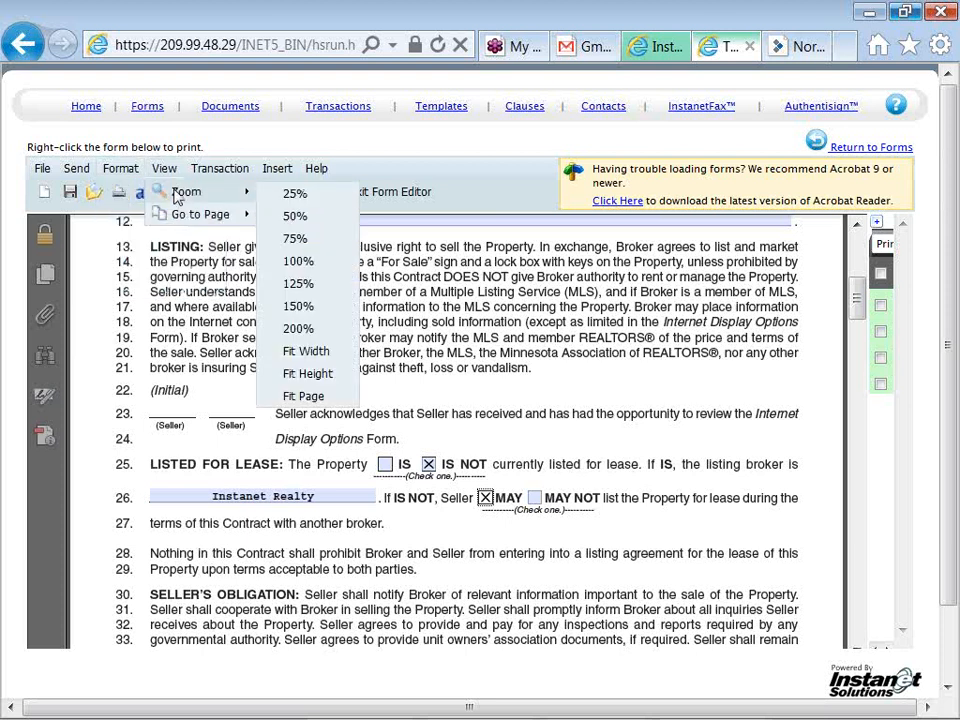
{"action": "mouse_move", "coordinate": [182, 220]}
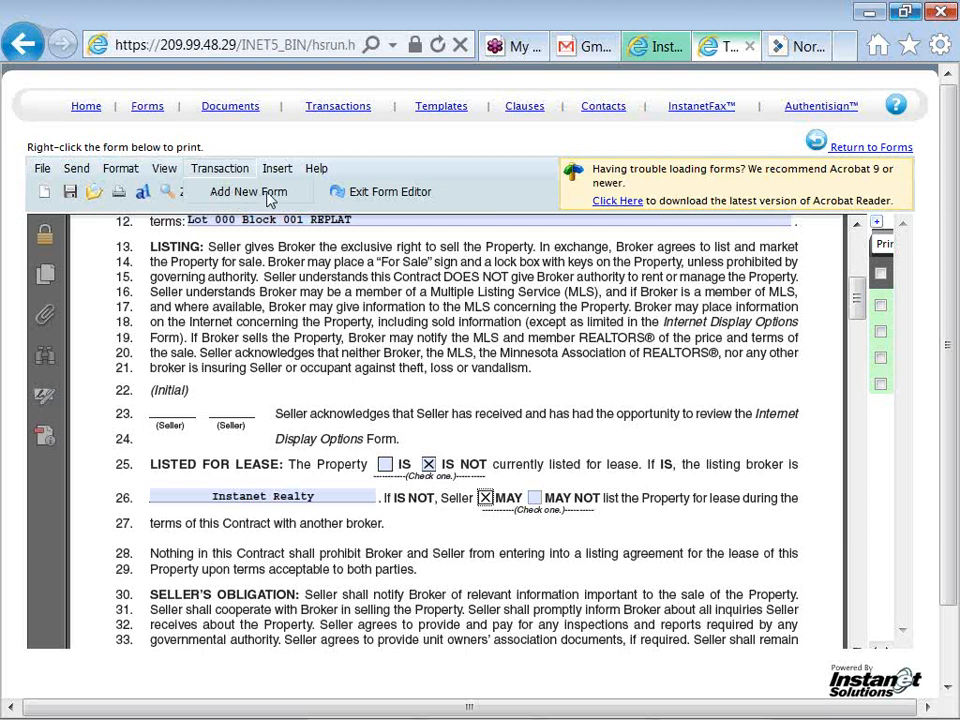
{"action": "mouse_move", "coordinate": [283, 176]}
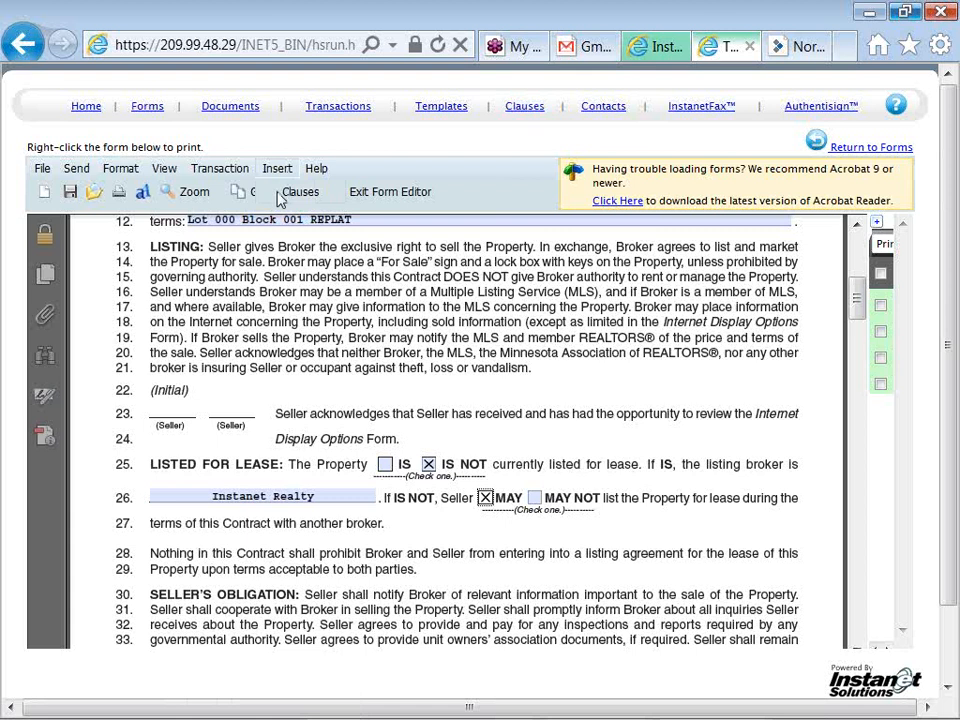
{"action": "left_click", "coordinate": [316, 169]}
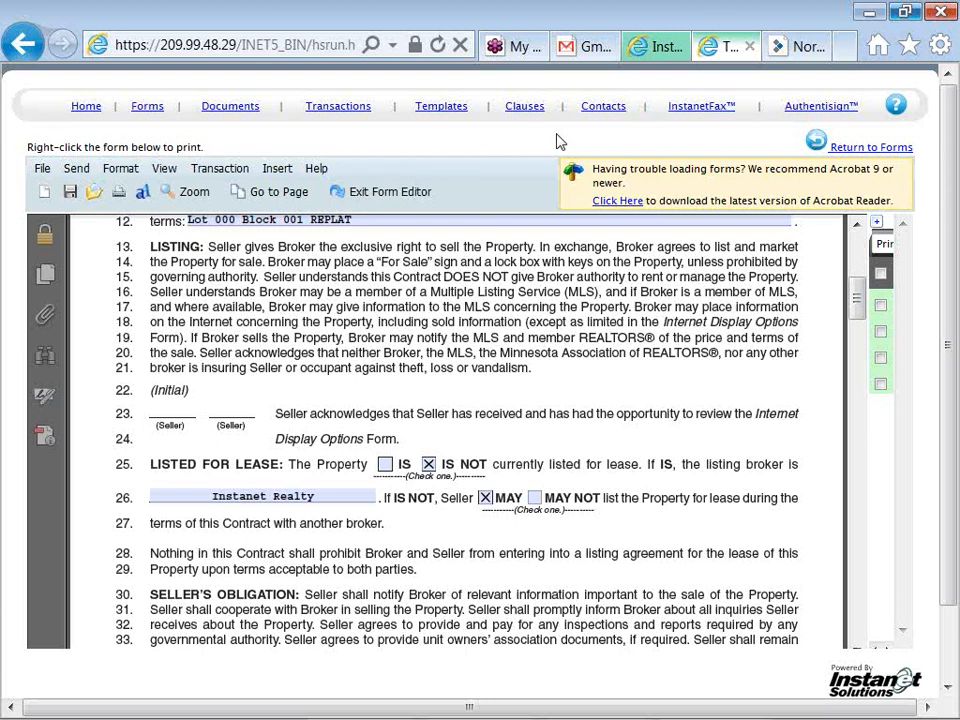
Save the listing contract changes while switching to Internet Display Options, then exit the form editor
{"action": "left_click", "coordinate": [878, 232]}
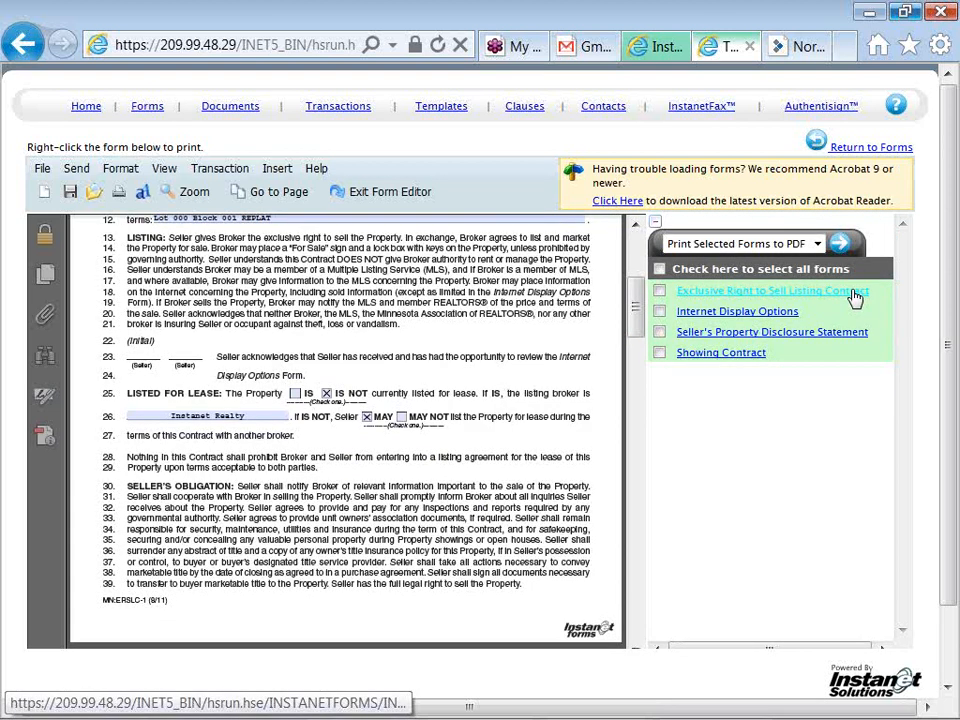
{"action": "left_click", "coordinate": [790, 316]}
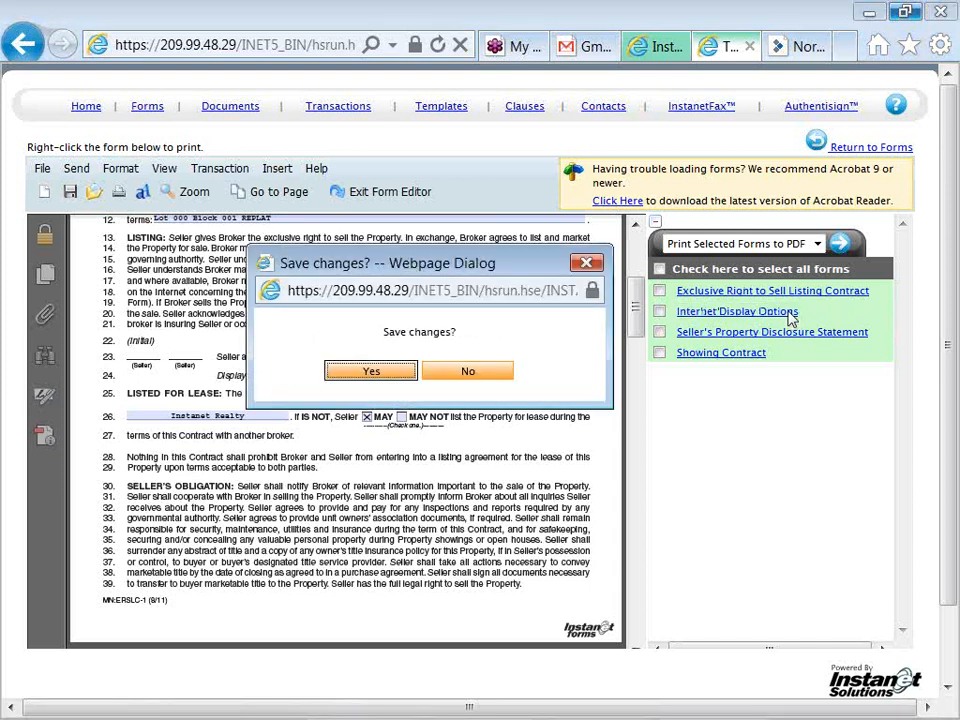
{"action": "left_click", "coordinate": [371, 372]}
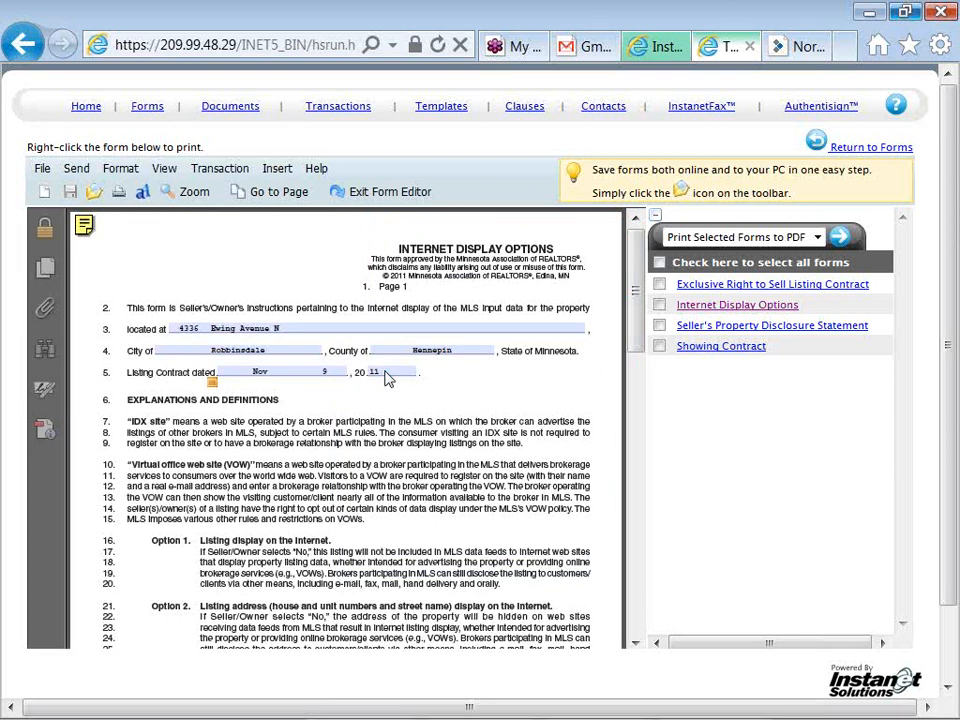
{"action": "left_click", "coordinate": [386, 195]}
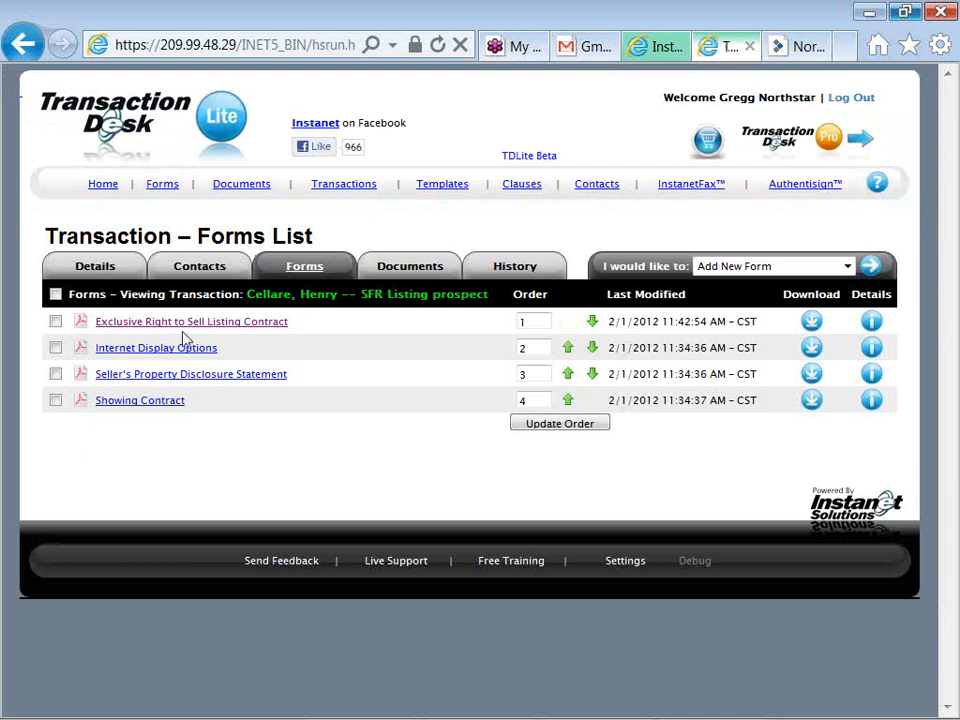
Select the first three forms, leaving out the Showing Contract, and go to Authentisign
{"action": "left_click", "coordinate": [55, 295]}
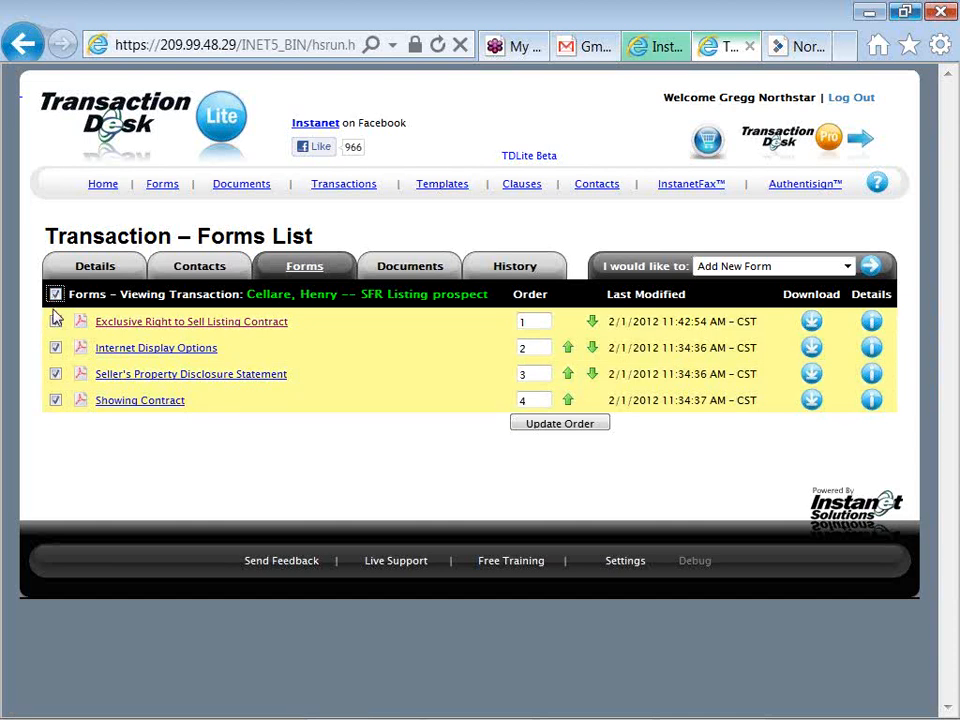
{"action": "left_click", "coordinate": [55, 400]}
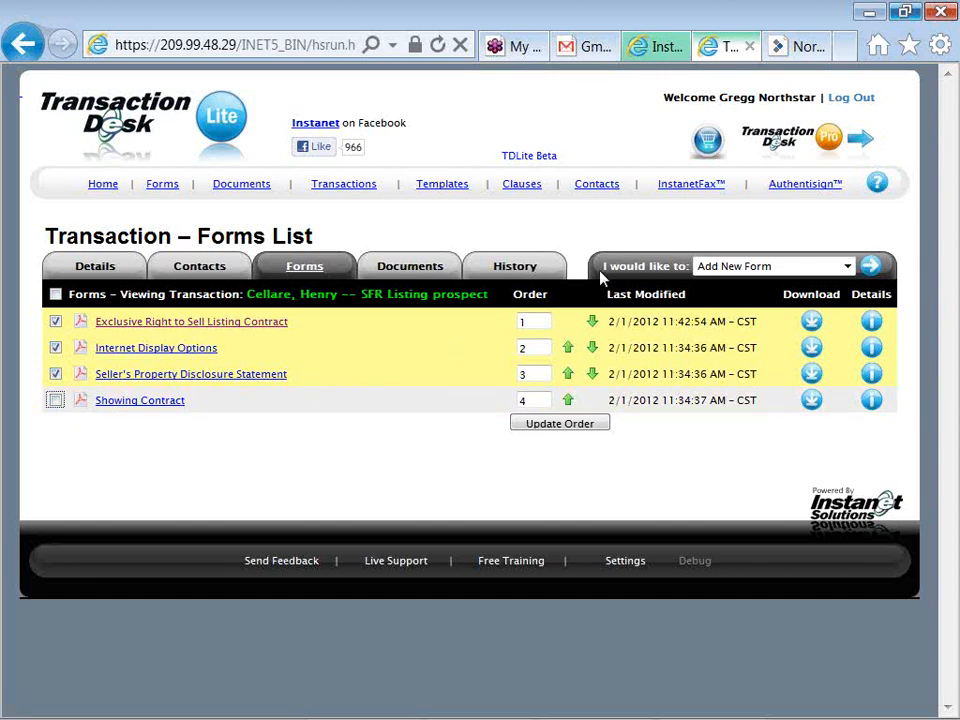
{"action": "left_click", "coordinate": [847, 266]}
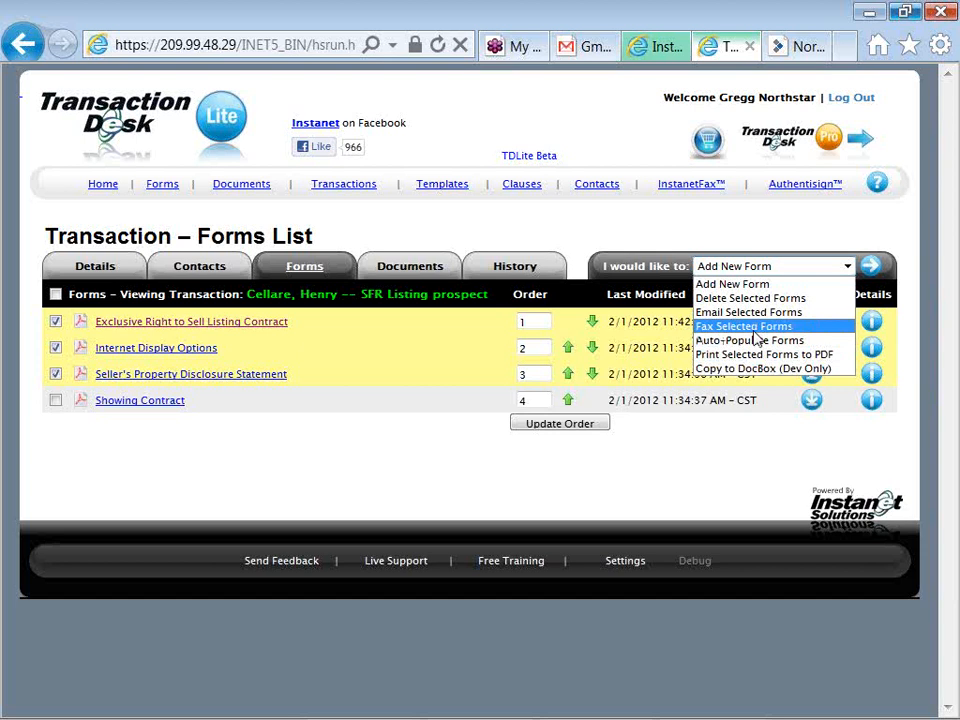
{"action": "key", "text": "Up"}
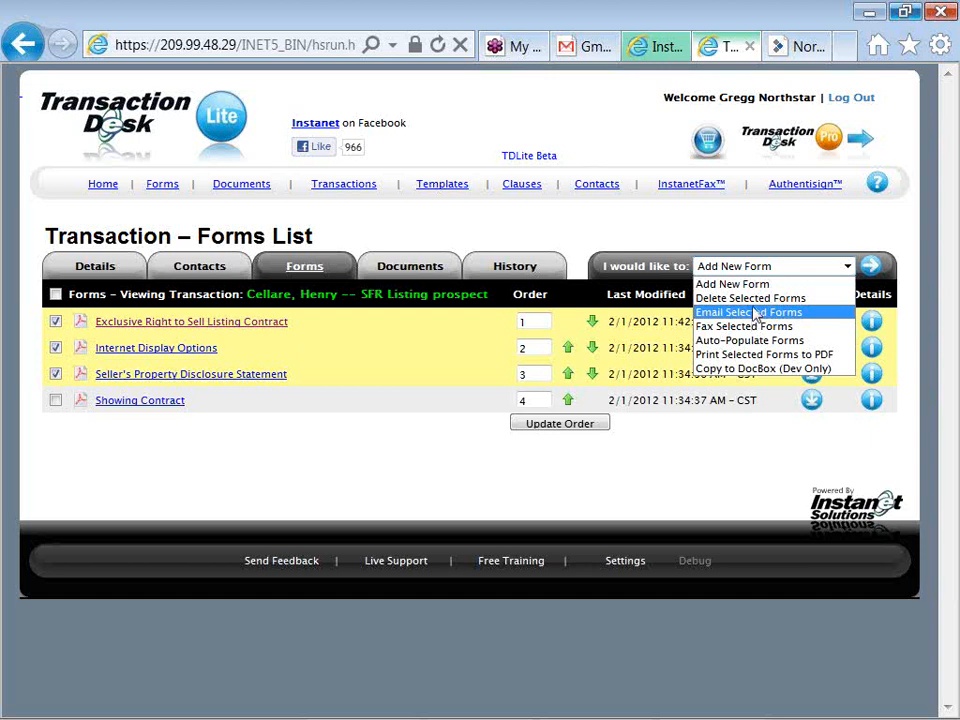
{"action": "left_click", "coordinate": [728, 215]}
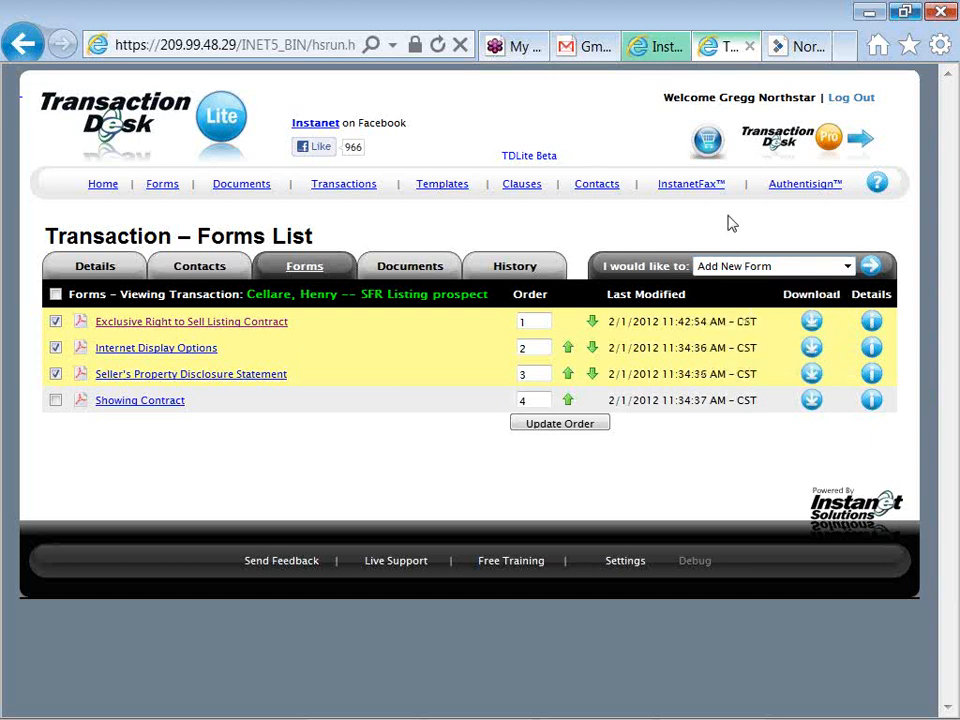
{"action": "left_click", "coordinate": [804, 195]}
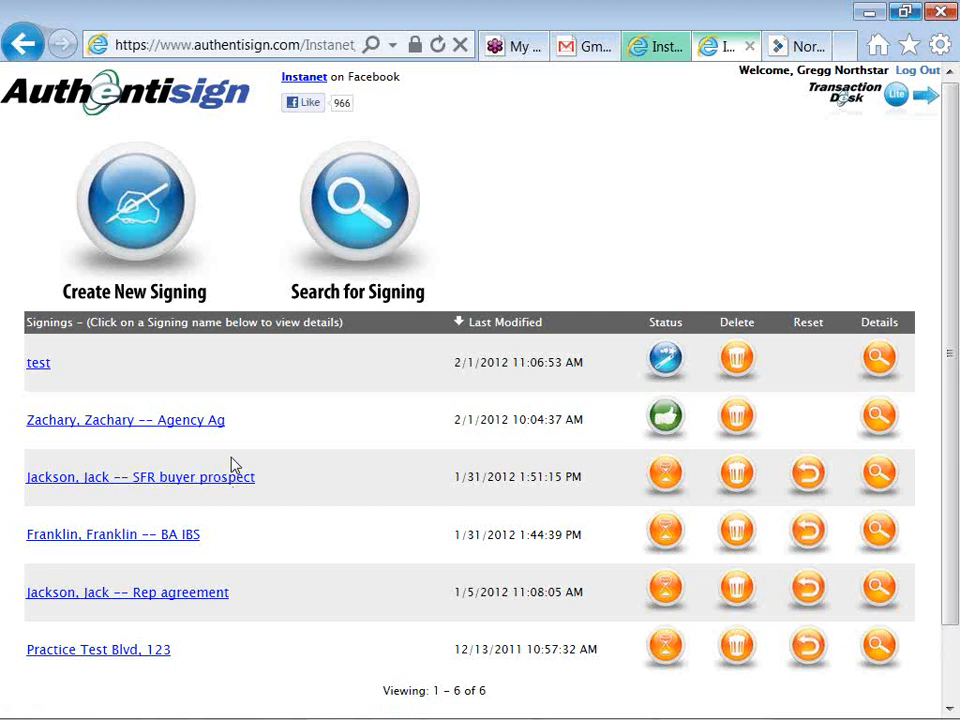
Start a new signing from the Authentisign Signings list
{"action": "left_click", "coordinate": [138, 215]}
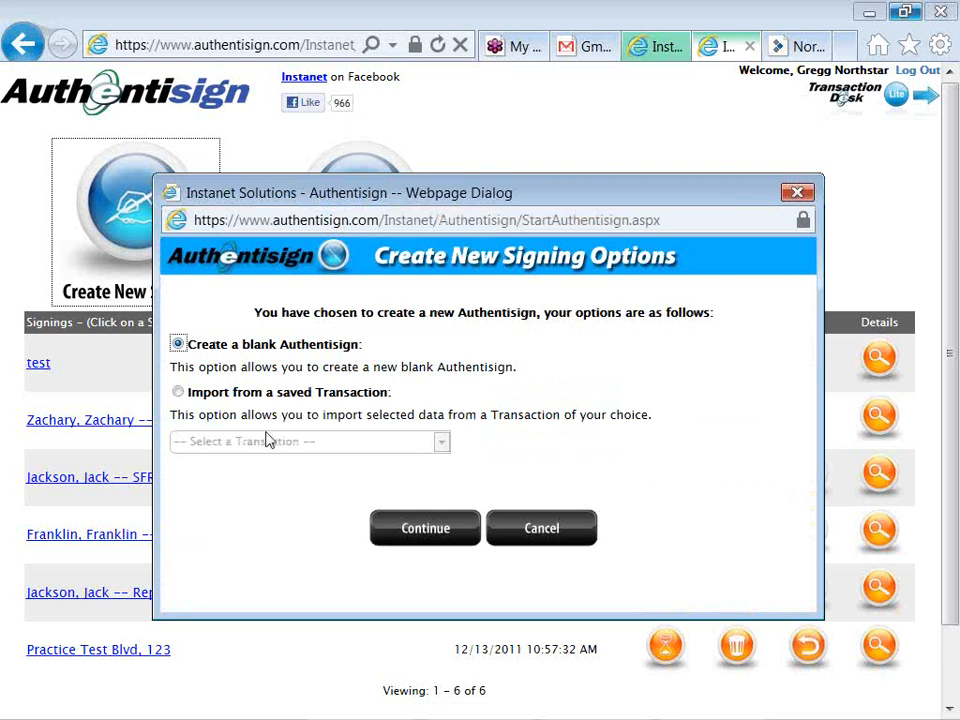
Import the new signing's data from the saved 'SFR Listing prospect' transaction and continue
{"action": "left_click", "coordinate": [179, 394]}
{"action": "left_click", "coordinate": [196, 447]}
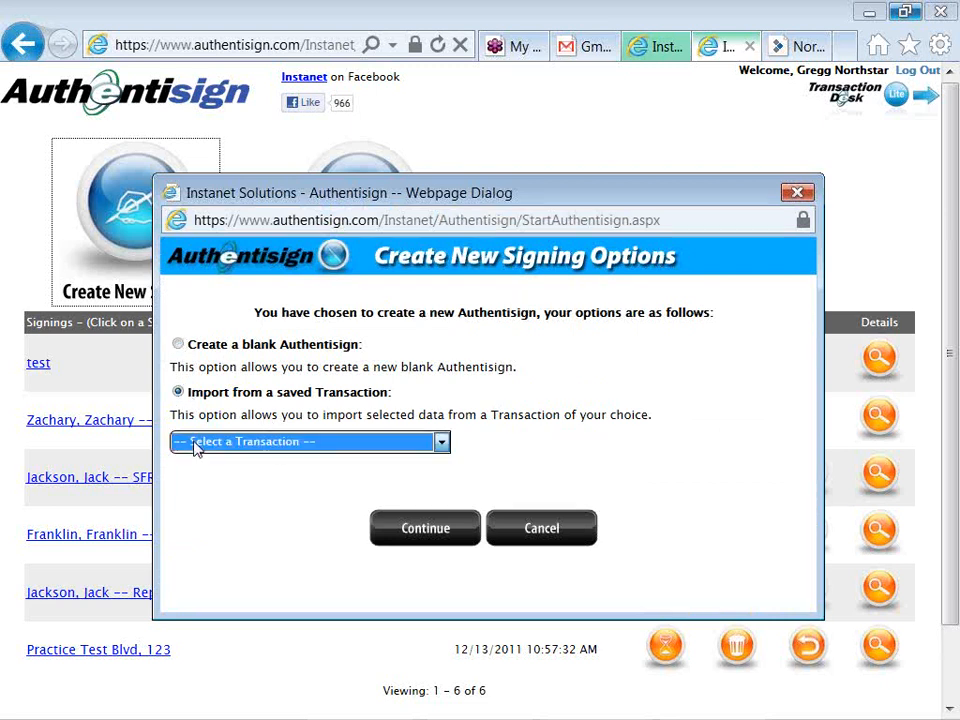
{"action": "left_click", "coordinate": [196, 447]}
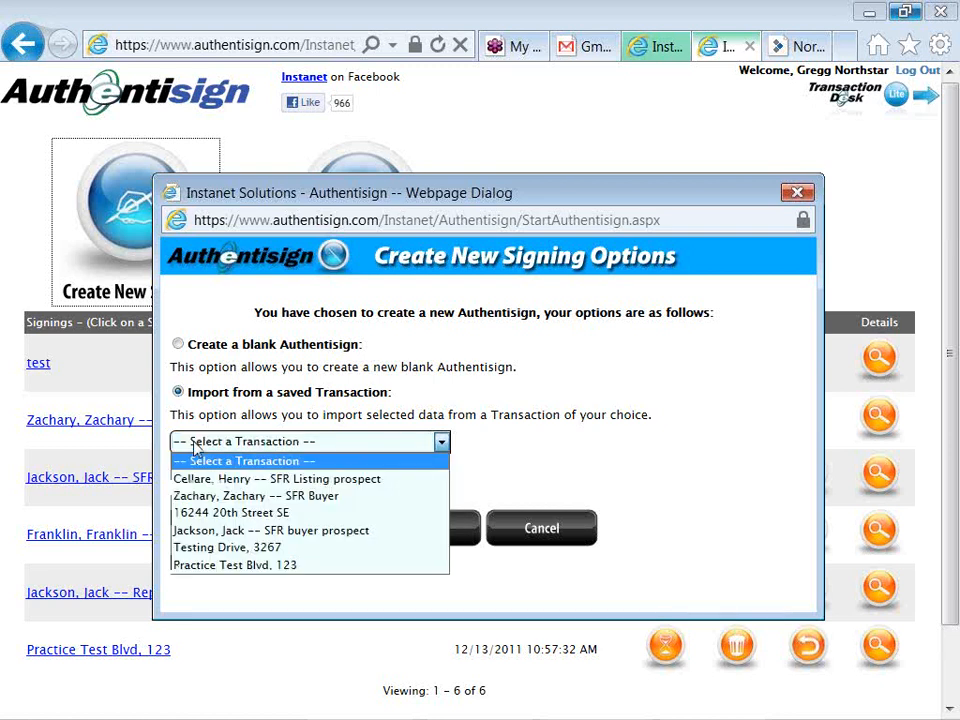
{"action": "left_click", "coordinate": [236, 485]}
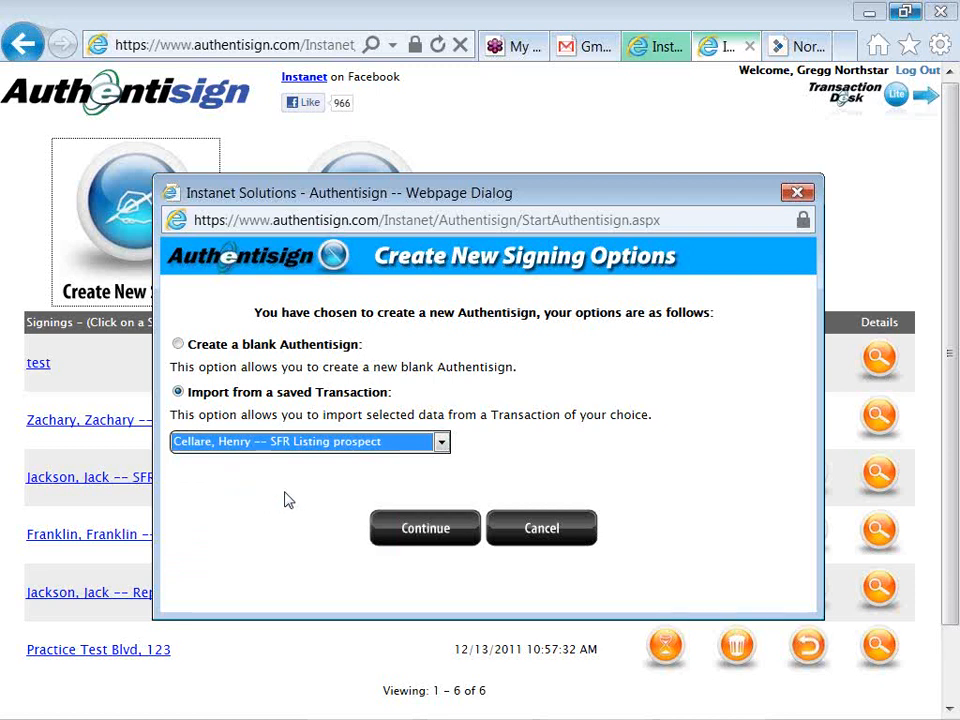
{"action": "left_click", "coordinate": [394, 532]}
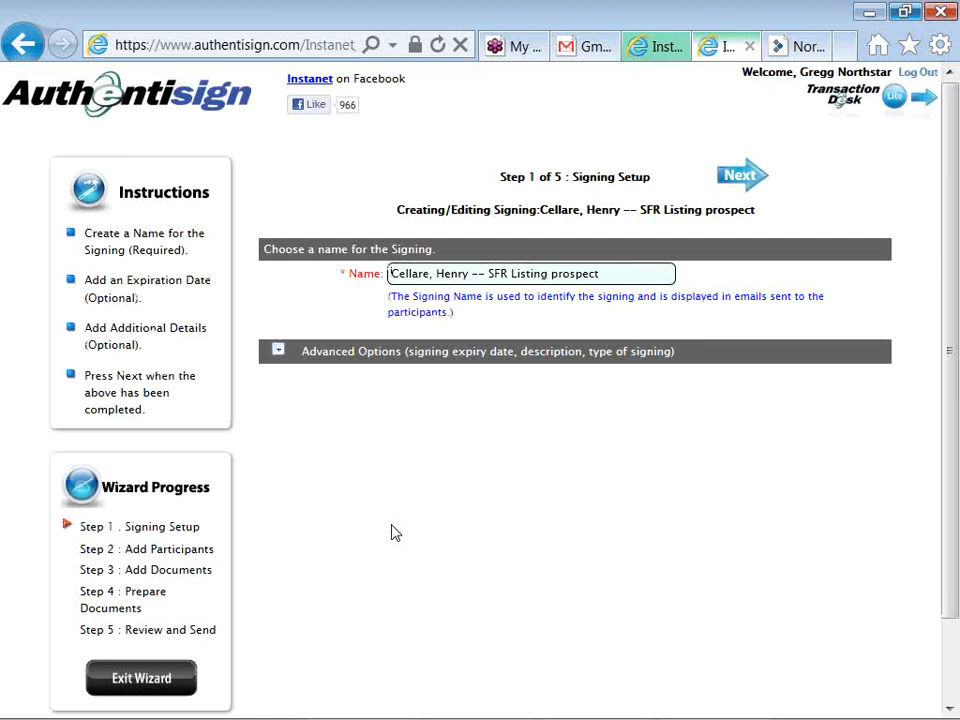
Replace 'SFR Listing prospect' at the end of the signing name with 'LA and SD' and proceed
{"action": "key", "text": "End"}
{"action": "key", "text": "BackSpace"}
{"action": "key", "text": "BackSpace"}
{"action": "key", "text": "BackSpace"}
{"action": "key", "text": "BackSpace"}
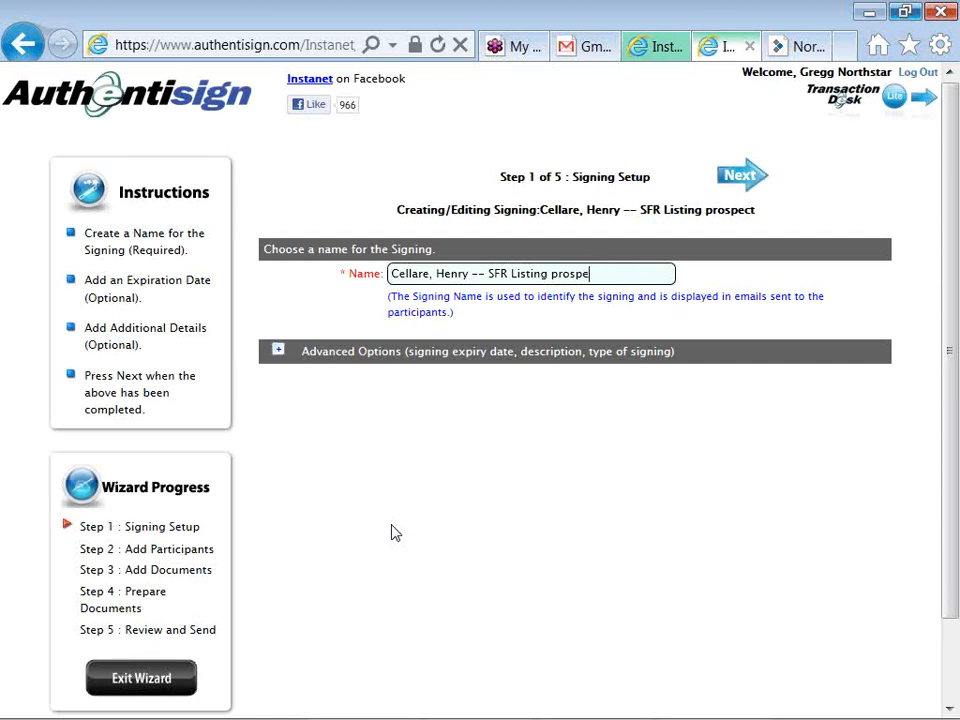
{"action": "key", "text": "BackSpace"}
{"action": "key", "text": "BackSpace"}
{"action": "key", "text": "BackSpace"}
{"action": "key", "text": "BackSpace"}
{"action": "key", "text": "BackSpace"}
{"action": "key", "text": "BackSpace"}
{"action": "key", "text": "BackSpace"}
{"action": "key", "text": "BackSpace"}
{"action": "key", "text": "BackSpace"}
{"action": "key", "text": "BackSpace"}
{"action": "key", "text": "BackSpace"}
{"action": "key", "text": "BackSpace"}
{"action": "key", "text": "BackSpace"}
{"action": "key", "text": "BackSpace"}
{"action": "key", "text": "BackSpace"}
{"action": "key", "text": "BackSpace"}
{"action": "type", "text": "L"}
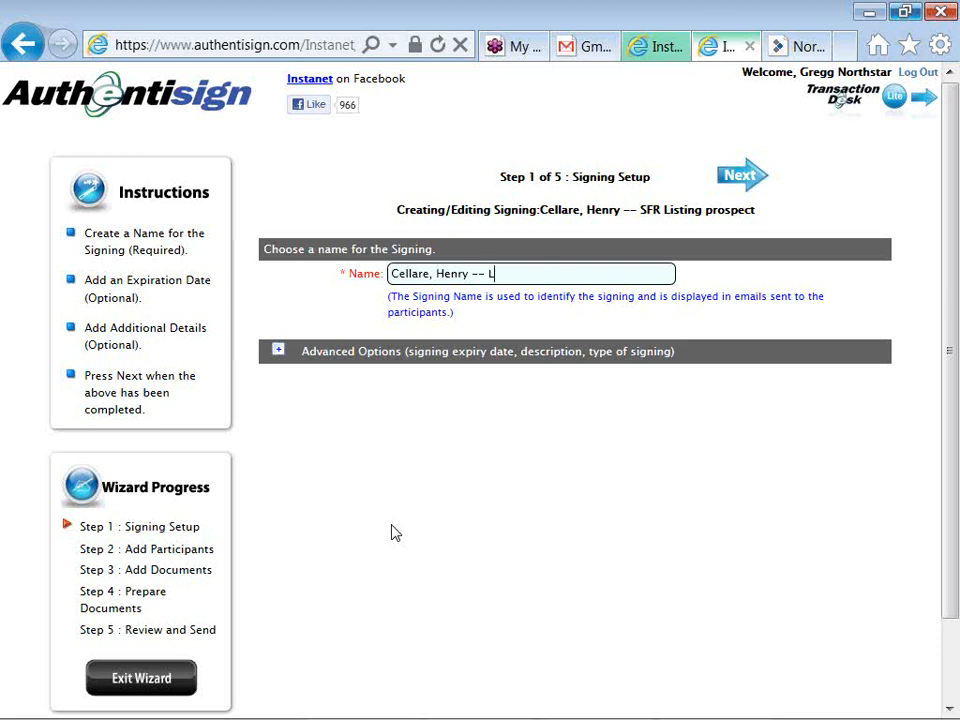
{"action": "type", "text": "A and SD"}
{"action": "left_click", "coordinate": [728, 185]}
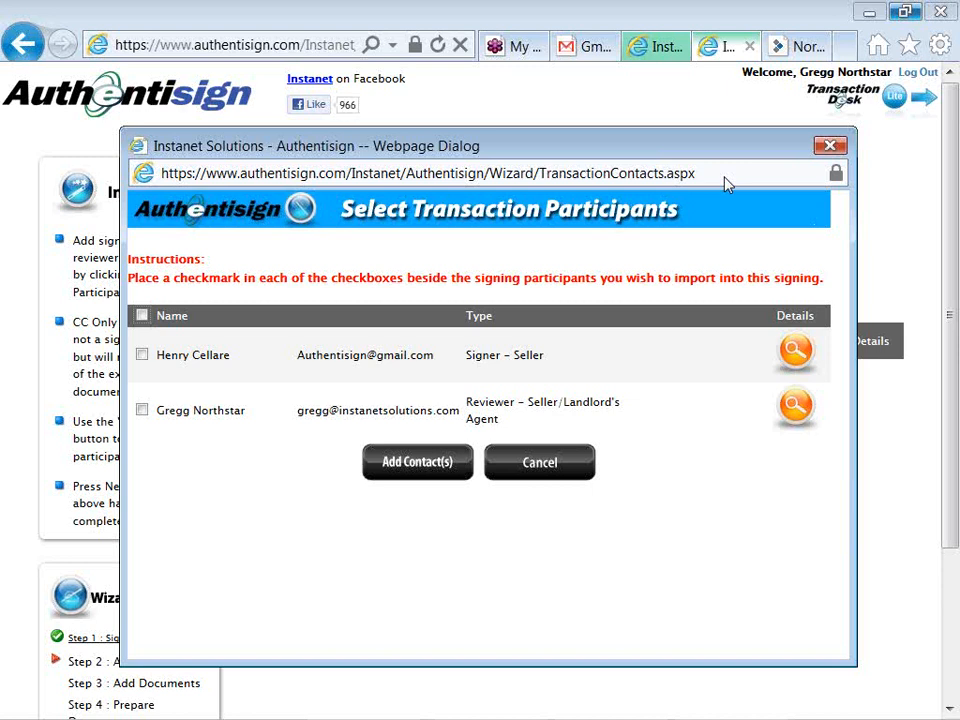
Add the seller as the only participant, a Signer – Seller, leaving the agent unchecked
{"action": "left_click", "coordinate": [142, 357]}
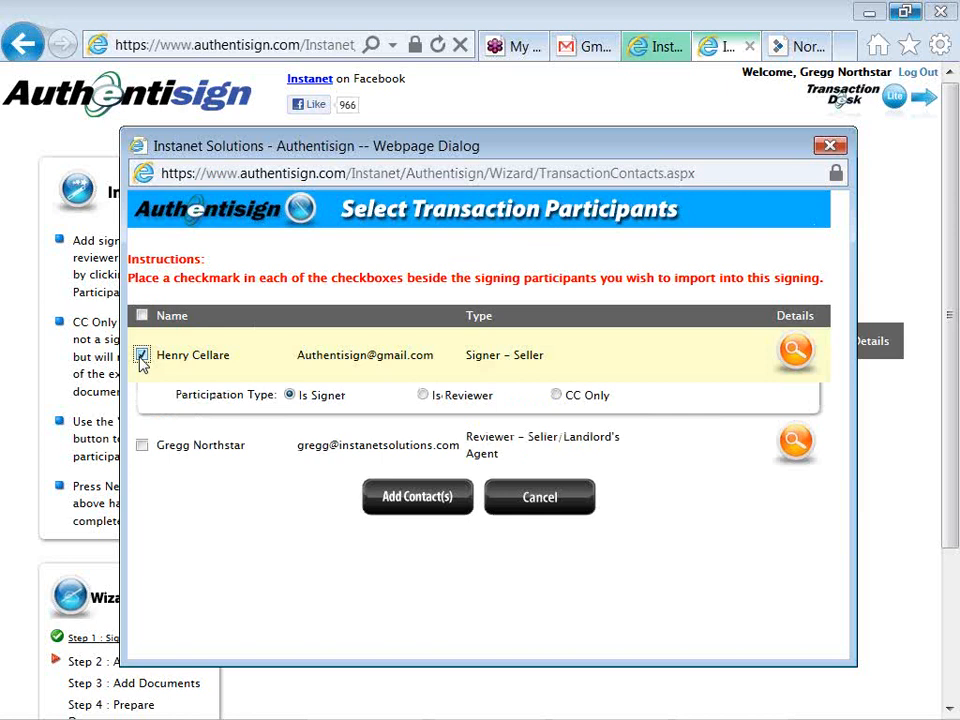
{"action": "left_click", "coordinate": [142, 445]}
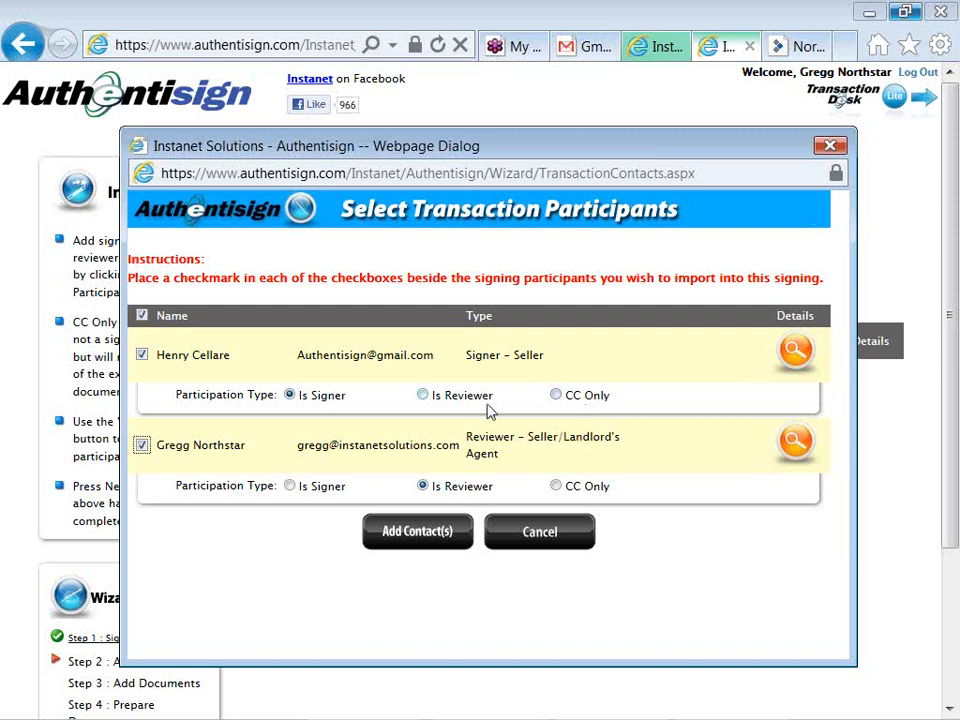
{"action": "left_click", "coordinate": [142, 446]}
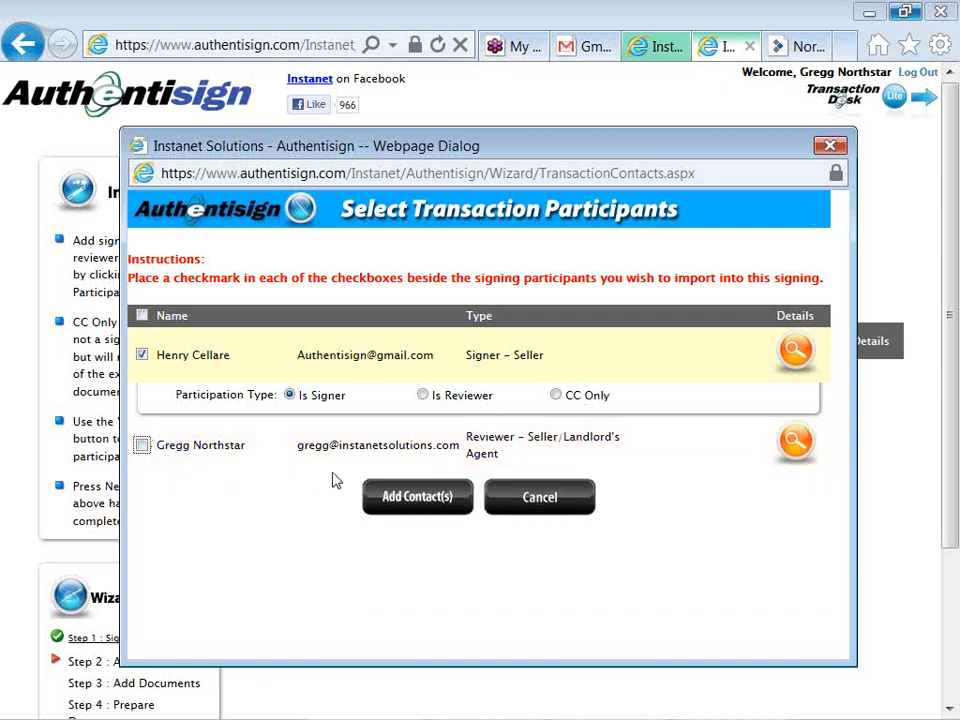
{"action": "left_click", "coordinate": [391, 504]}
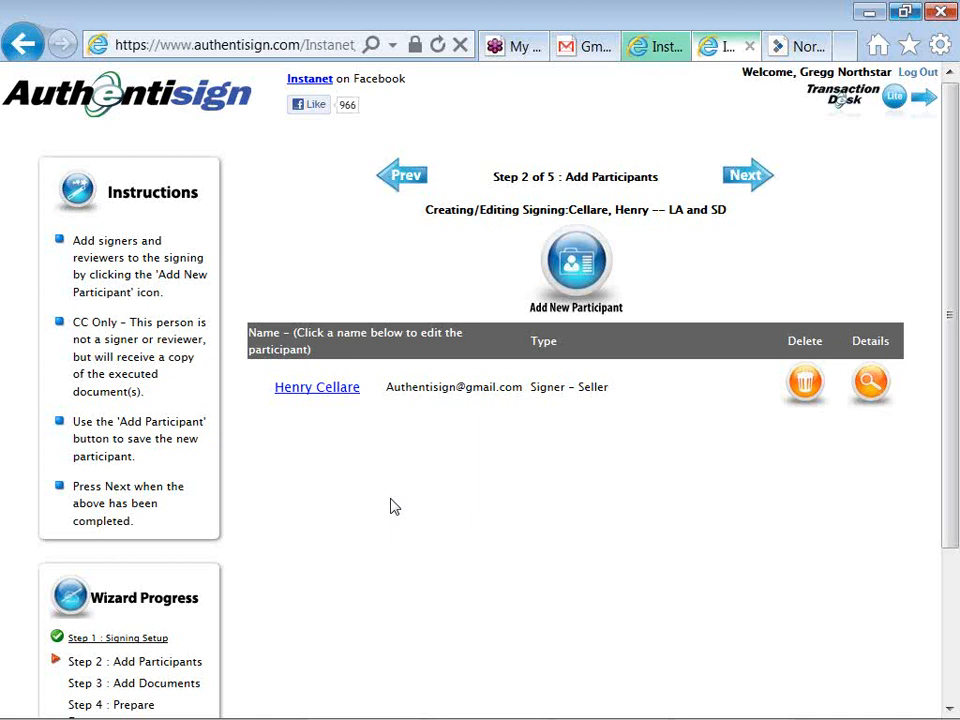
{"action": "left_click", "coordinate": [576, 263]}
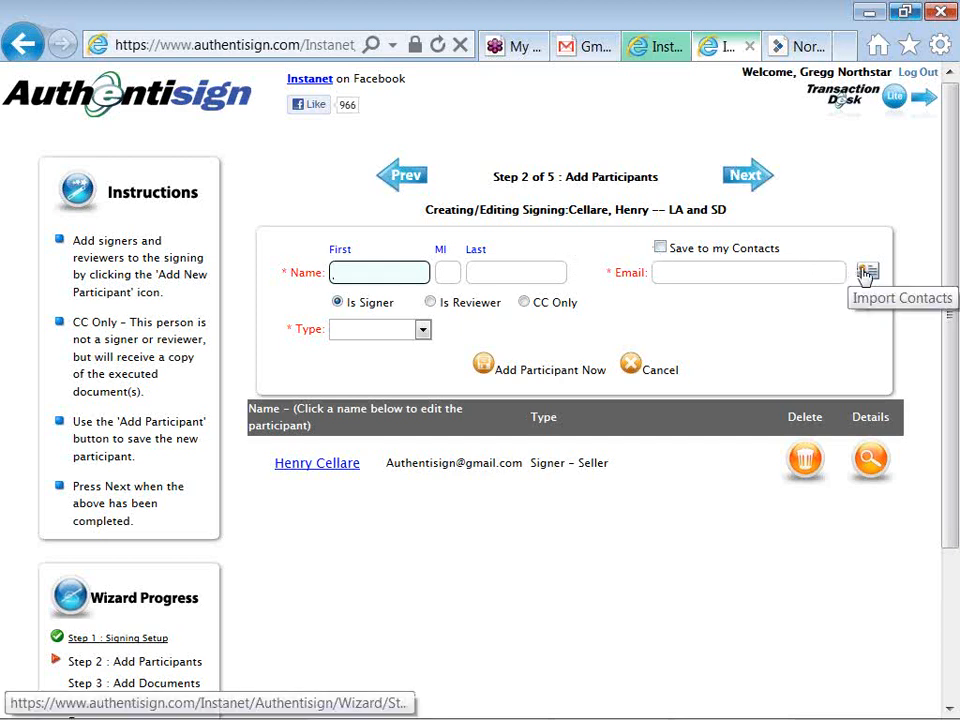
{"action": "left_click", "coordinate": [425, 334]}
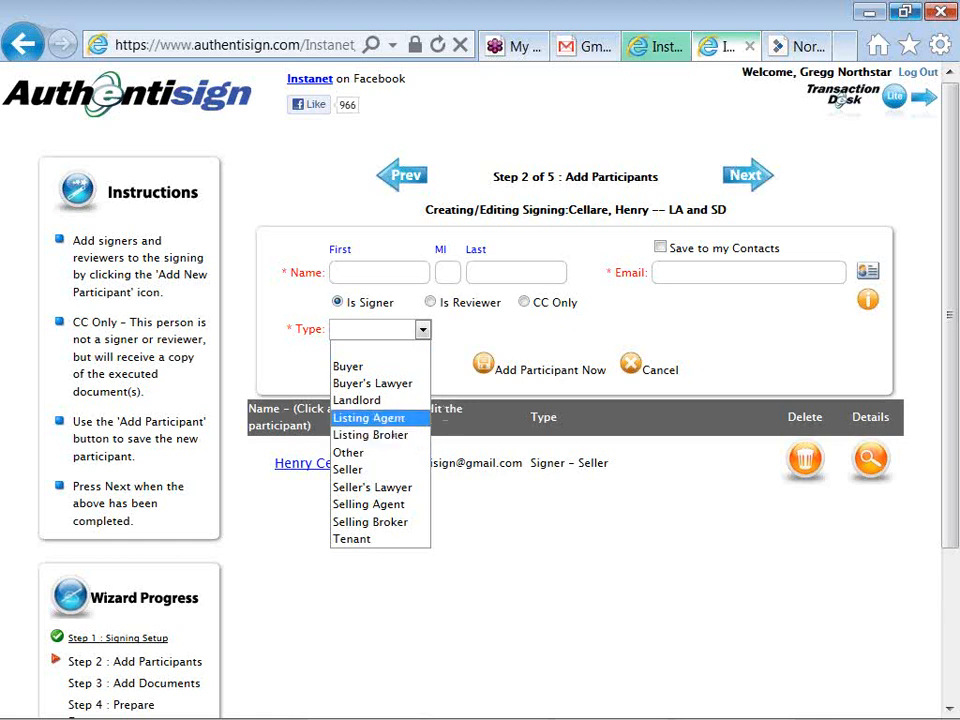
{"action": "left_click", "coordinate": [690, 388]}
{"action": "left_click", "coordinate": [631, 368]}
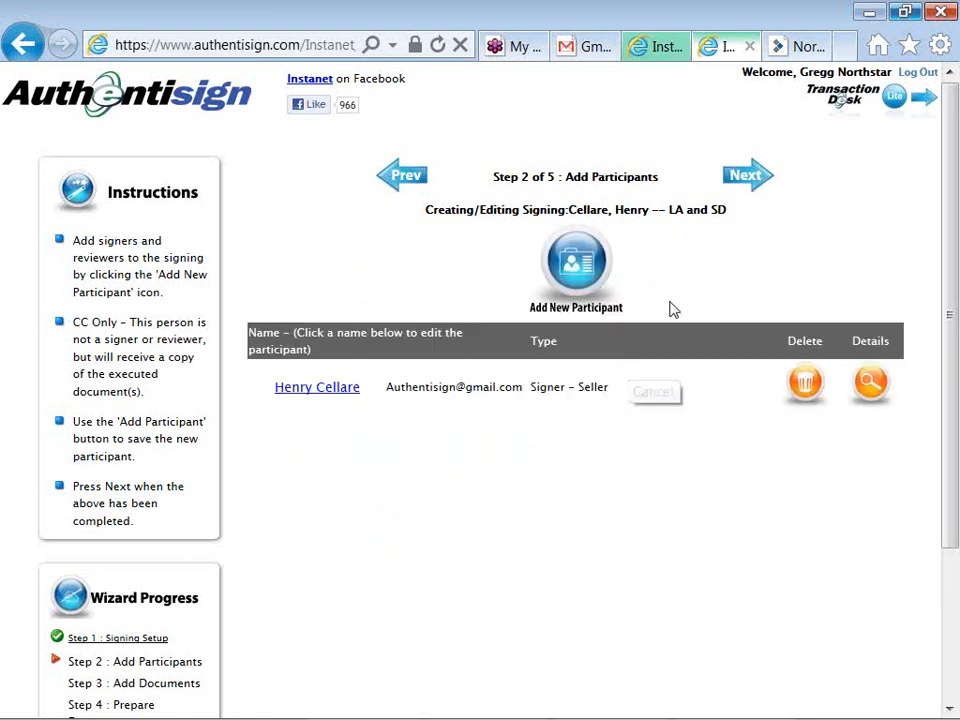
Add only the Exclusive Right to Sell Listing Contract from the transaction documents
{"action": "left_click", "coordinate": [741, 187]}
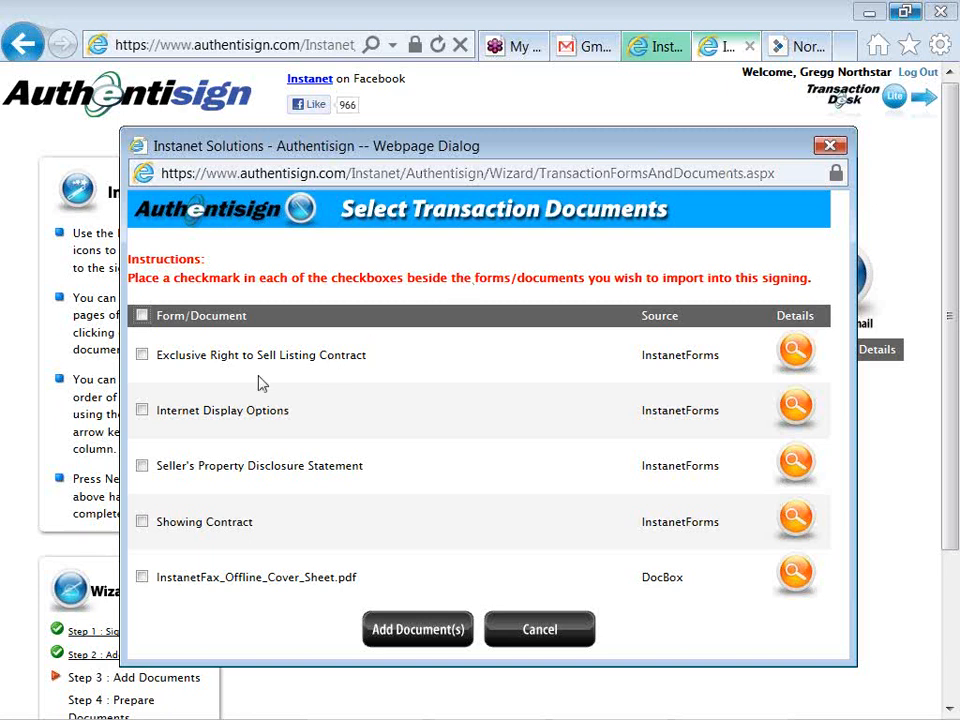
{"action": "left_click", "coordinate": [142, 356]}
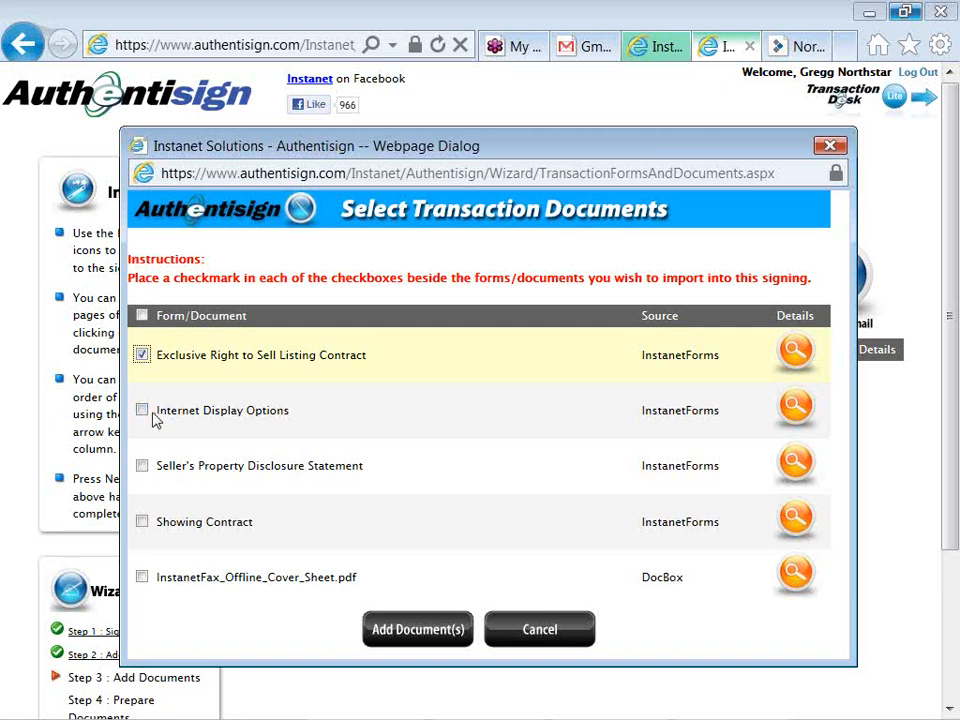
{"action": "left_click", "coordinate": [143, 315]}
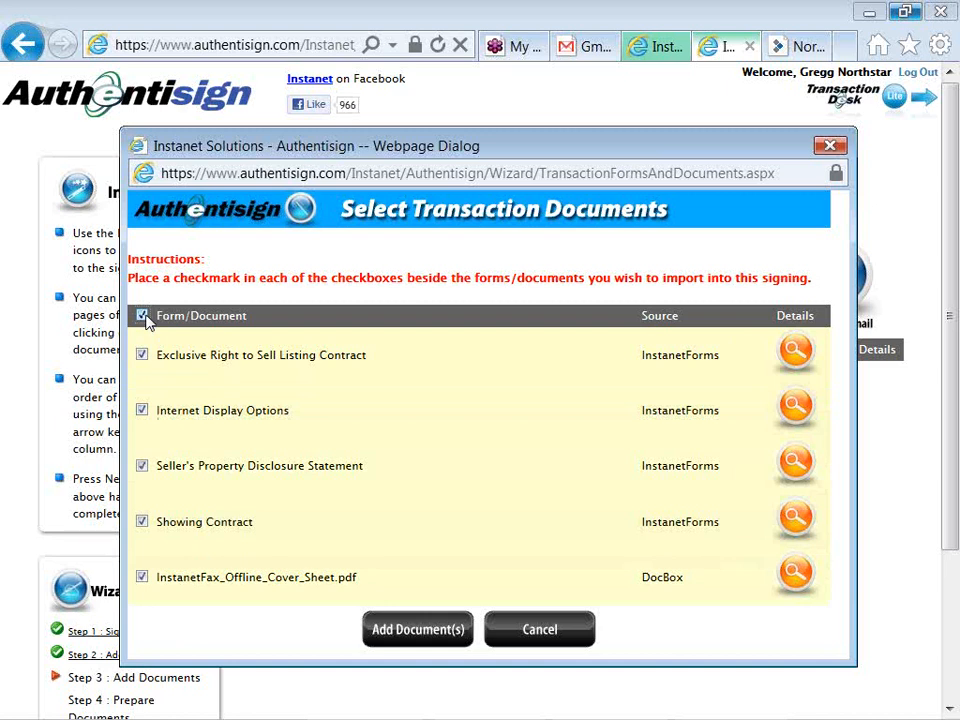
{"action": "left_click", "coordinate": [143, 315]}
{"action": "left_click", "coordinate": [142, 356]}
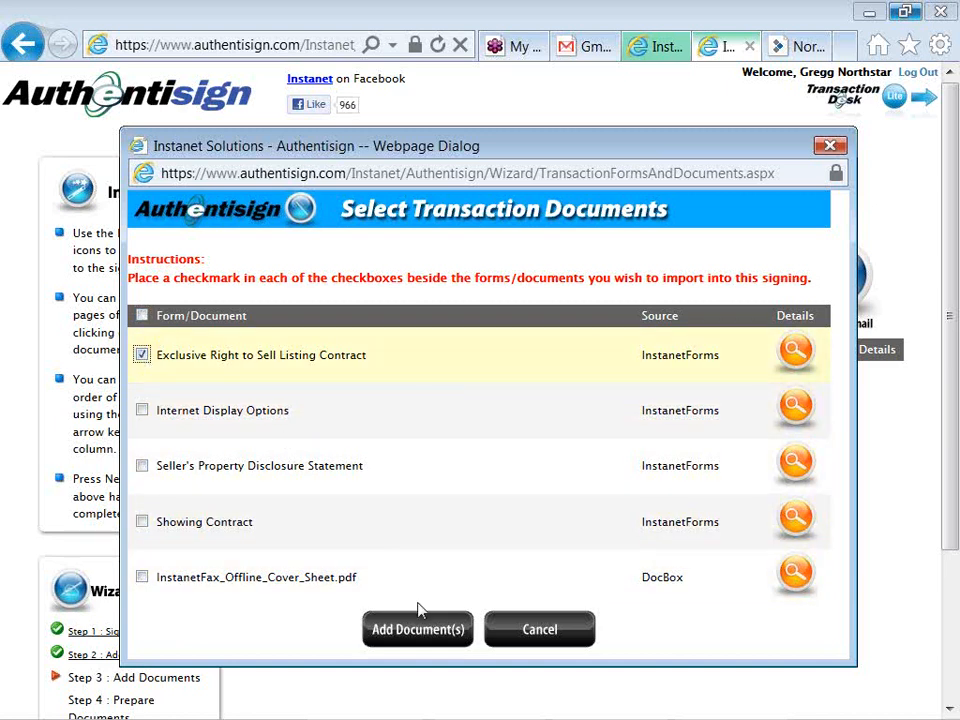
{"action": "left_click", "coordinate": [418, 630]}
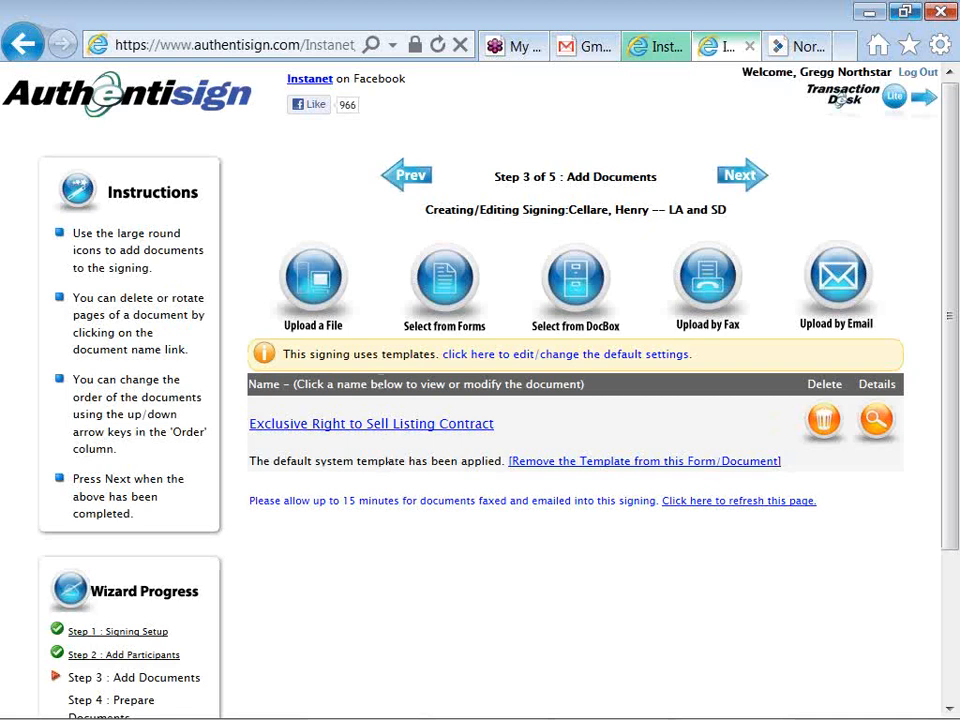
Upload 'Browser and Tablet Compatability January 2012.pdf' from the Desktop as a second document
{"action": "left_click", "coordinate": [318, 274]}
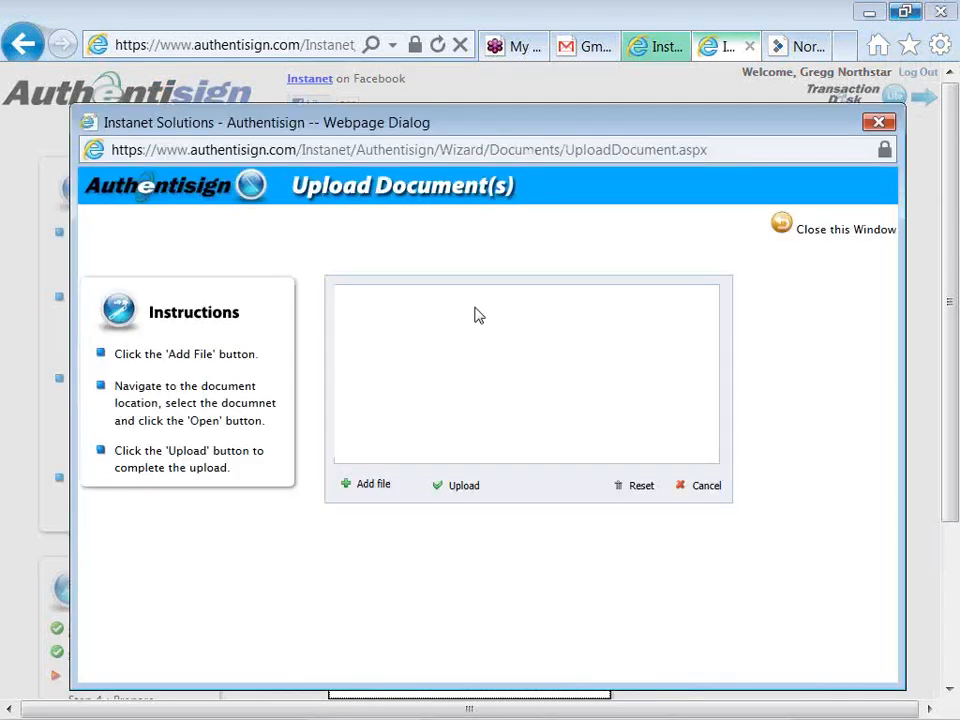
{"action": "left_click", "coordinate": [345, 486]}
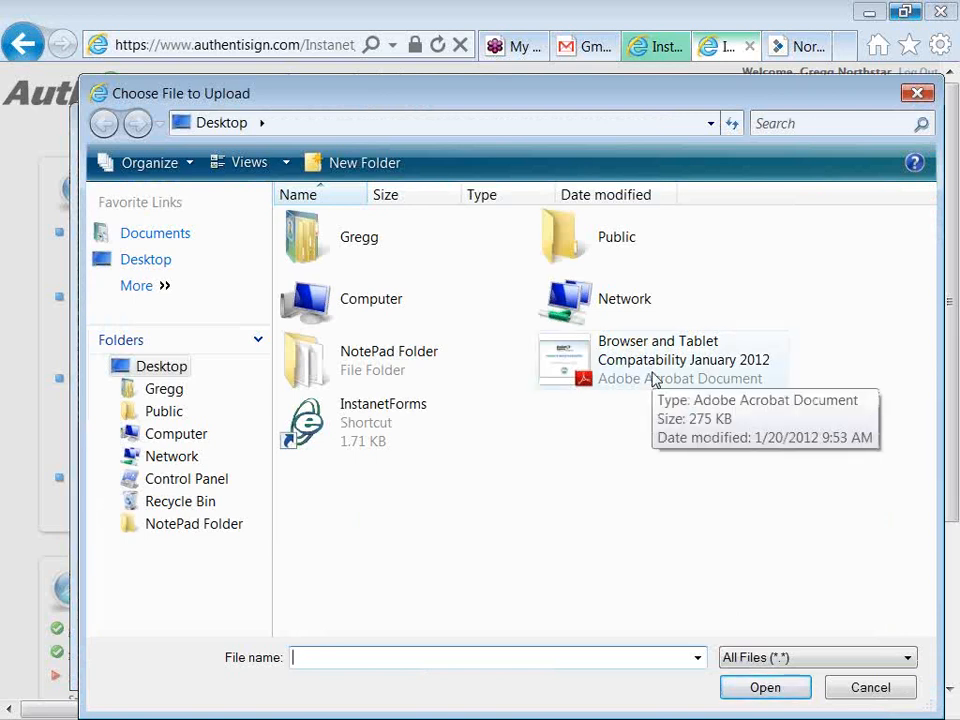
{"action": "double_click", "coordinate": [655, 378]}
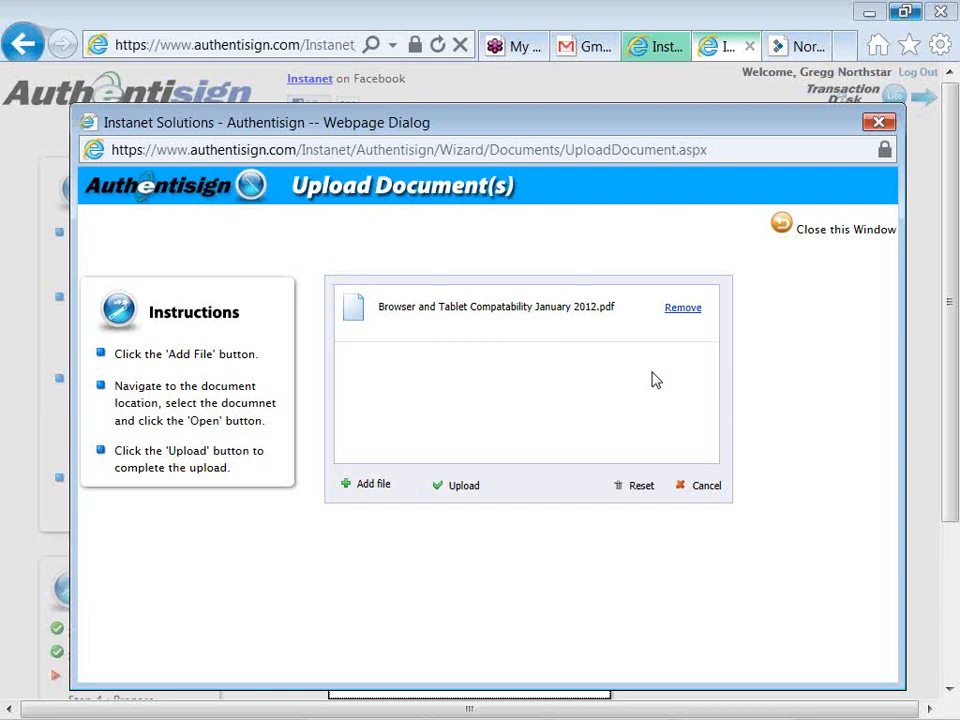
{"action": "left_click", "coordinate": [438, 489]}
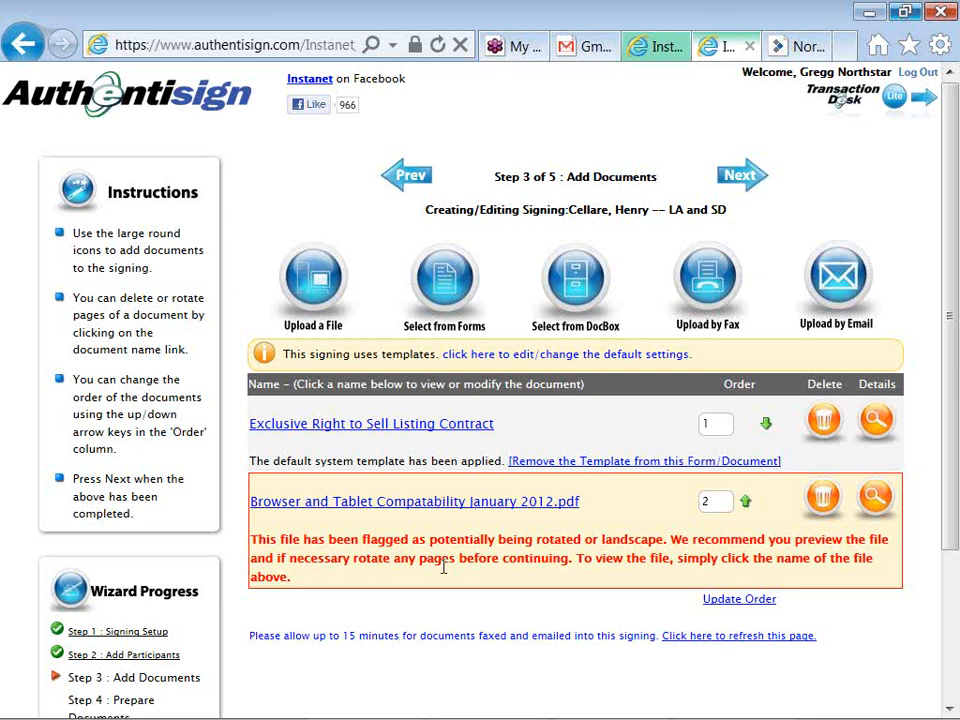
Preview the compatibility PDF and rotate pages 1-2 by 90 Degrees Clockwise
{"action": "left_click", "coordinate": [435, 512]}
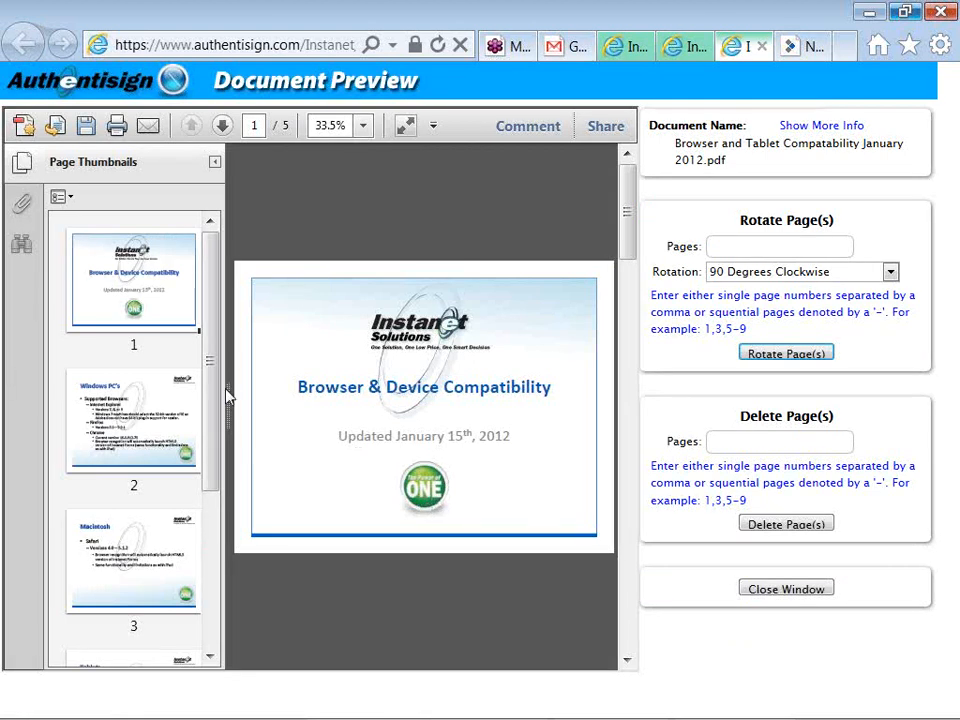
{"action": "left_click", "coordinate": [172, 396]}
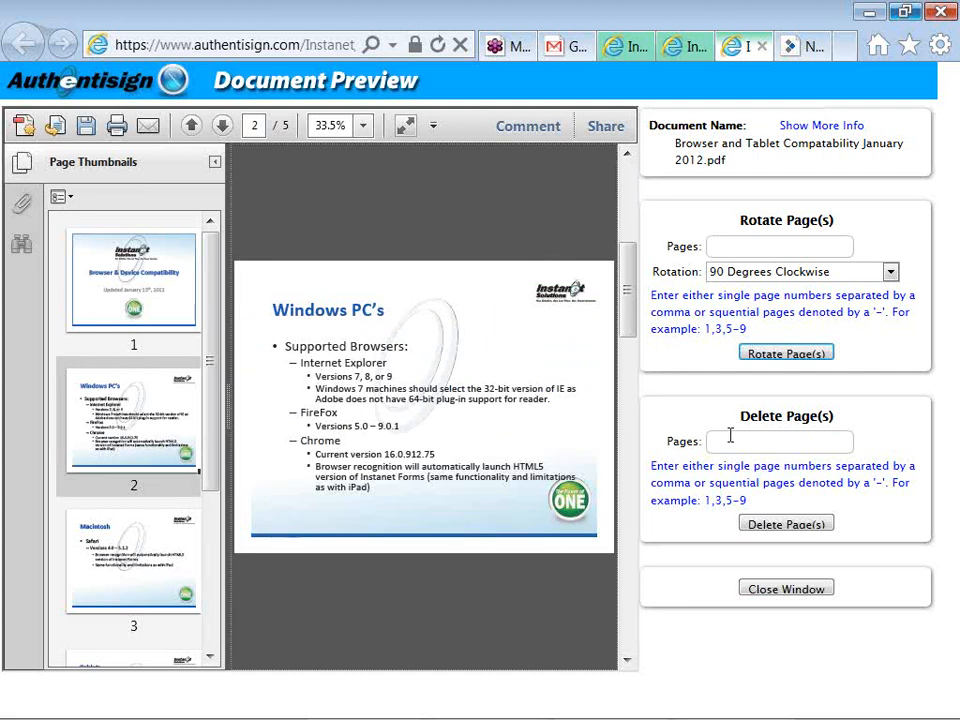
{"action": "left_click", "coordinate": [723, 249]}
{"action": "type", "text": "1-2"}
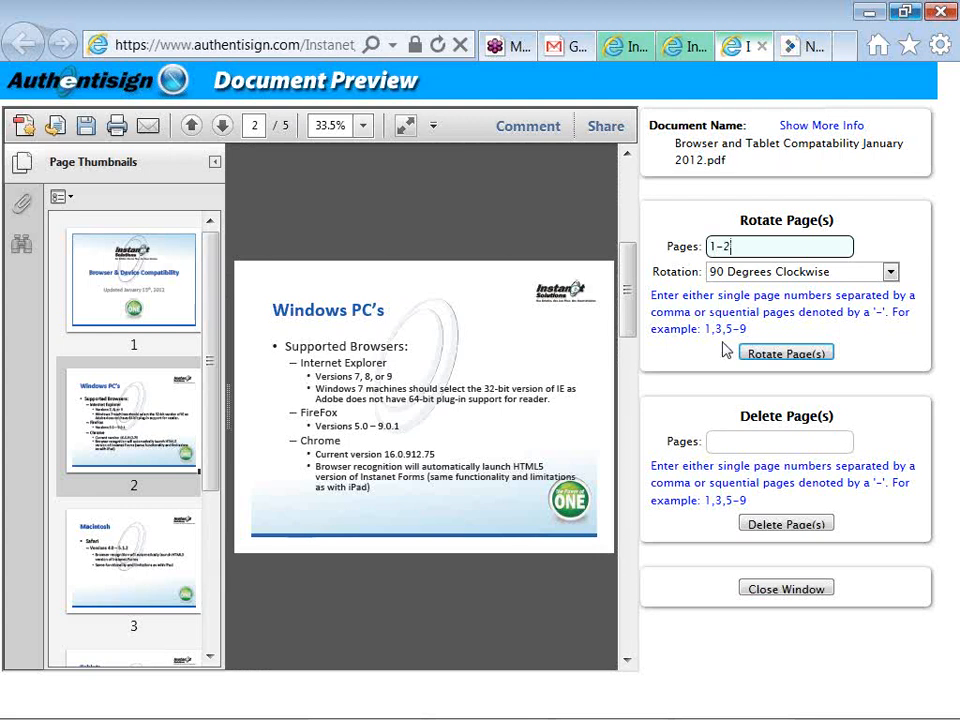
{"action": "left_click", "coordinate": [750, 276]}
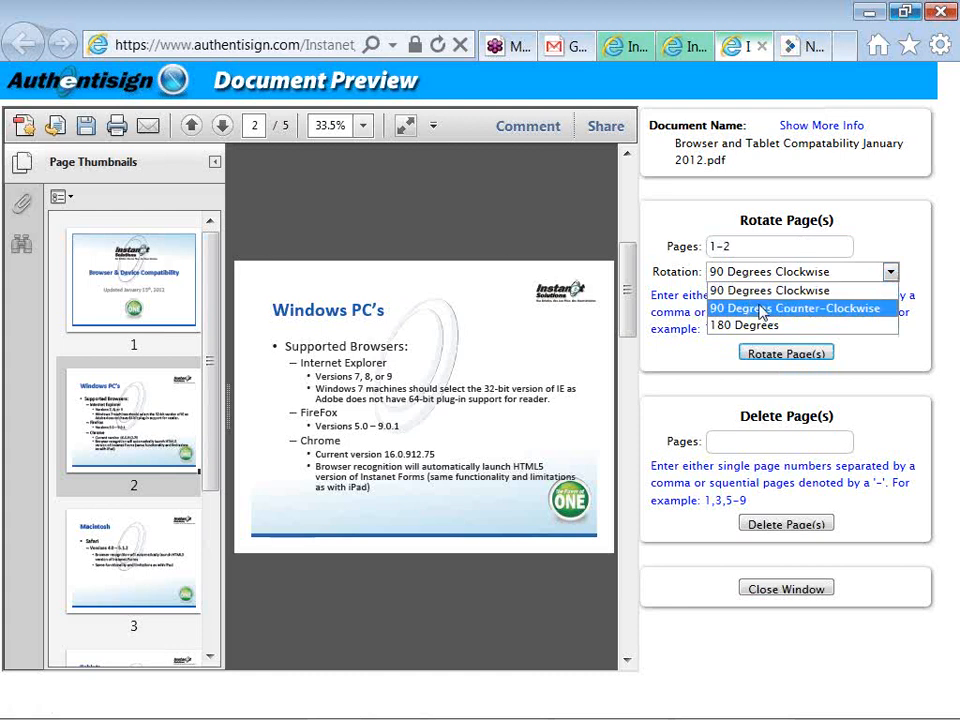
{"action": "left_click", "coordinate": [764, 290]}
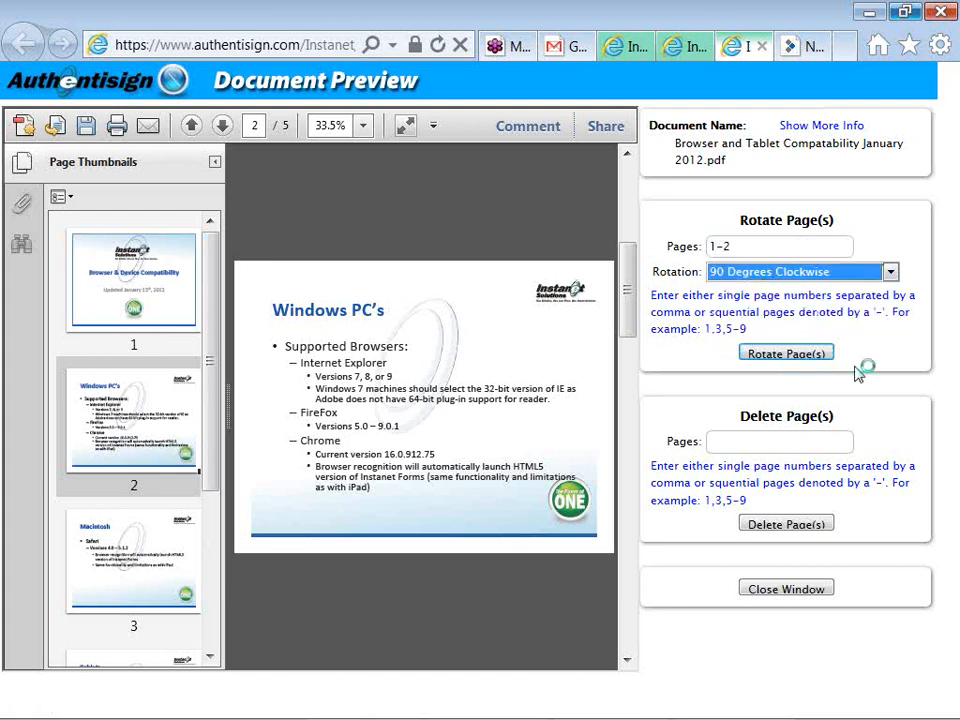
{"action": "left_click", "coordinate": [793, 353]}
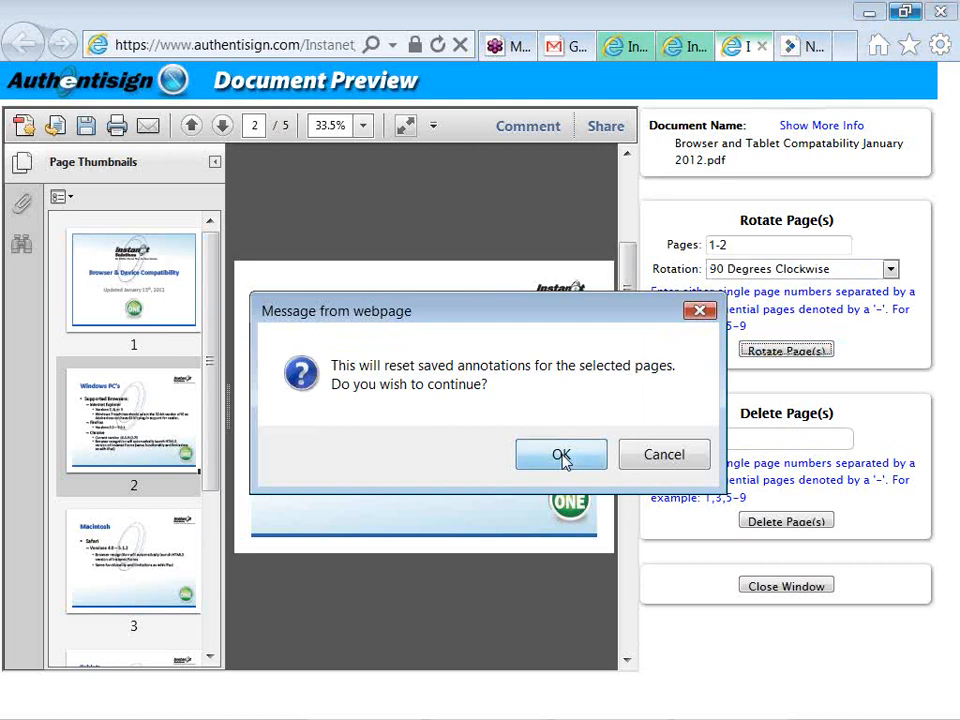
{"action": "left_click", "coordinate": [561, 456]}
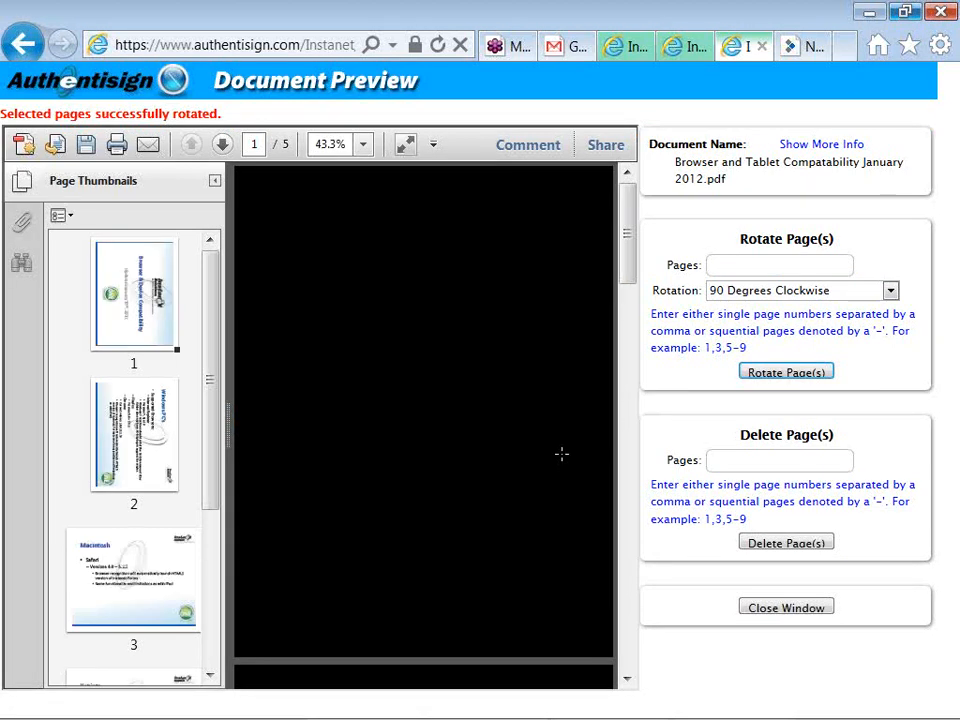
Delete pages 3-4 from the compatibility PDF, leaving a 3-page document
{"action": "left_click", "coordinate": [748, 459]}
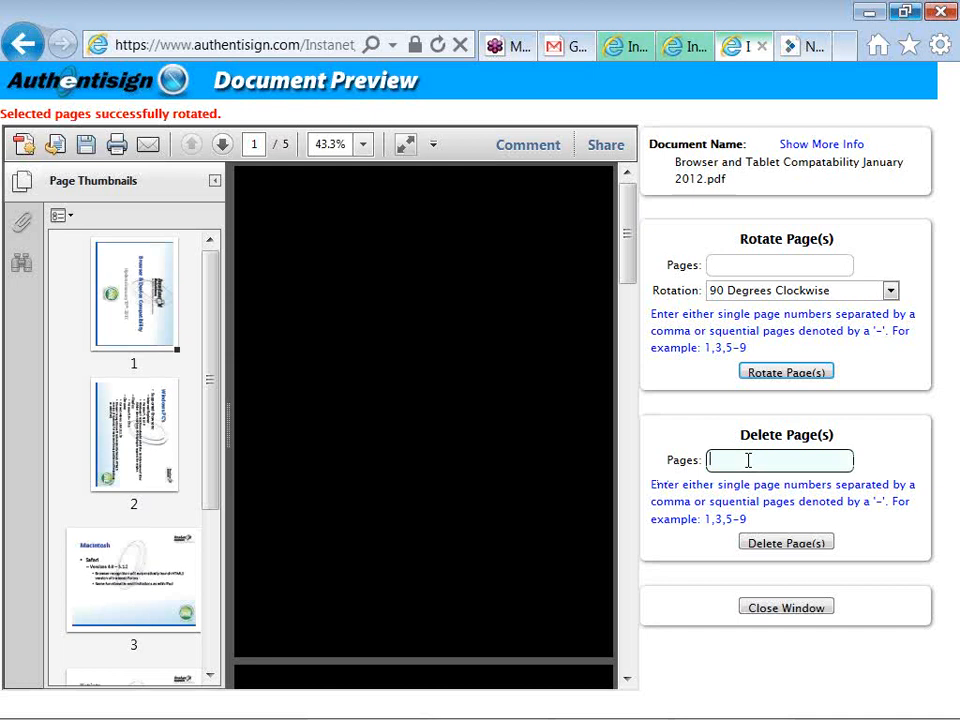
{"action": "type", "text": "3-4"}
{"action": "left_click", "coordinate": [755, 550]}
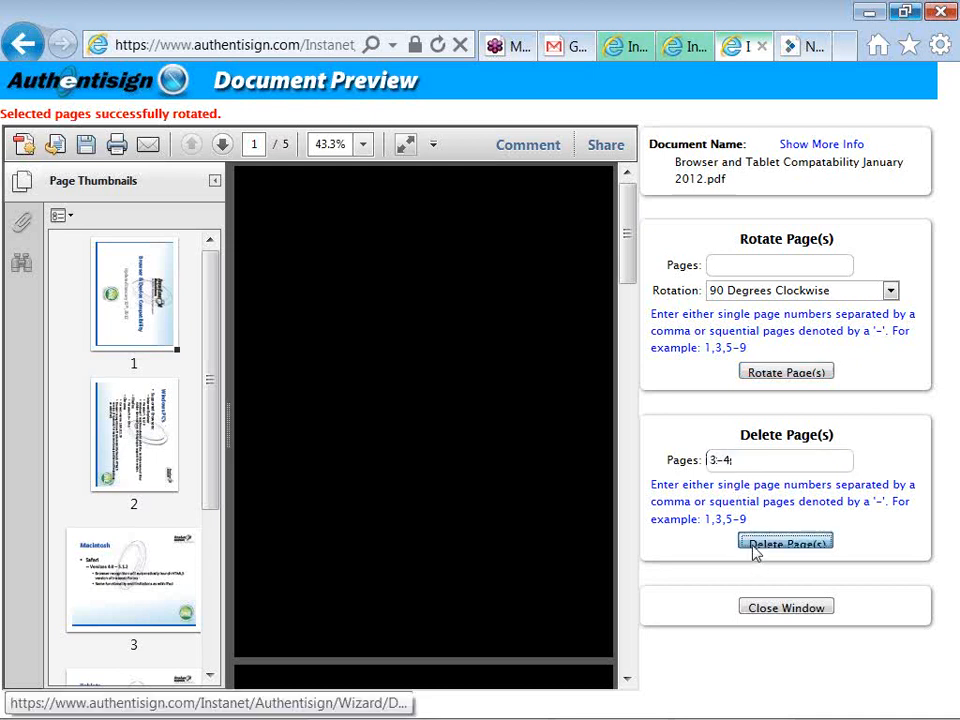
{"action": "left_click", "coordinate": [561, 456]}
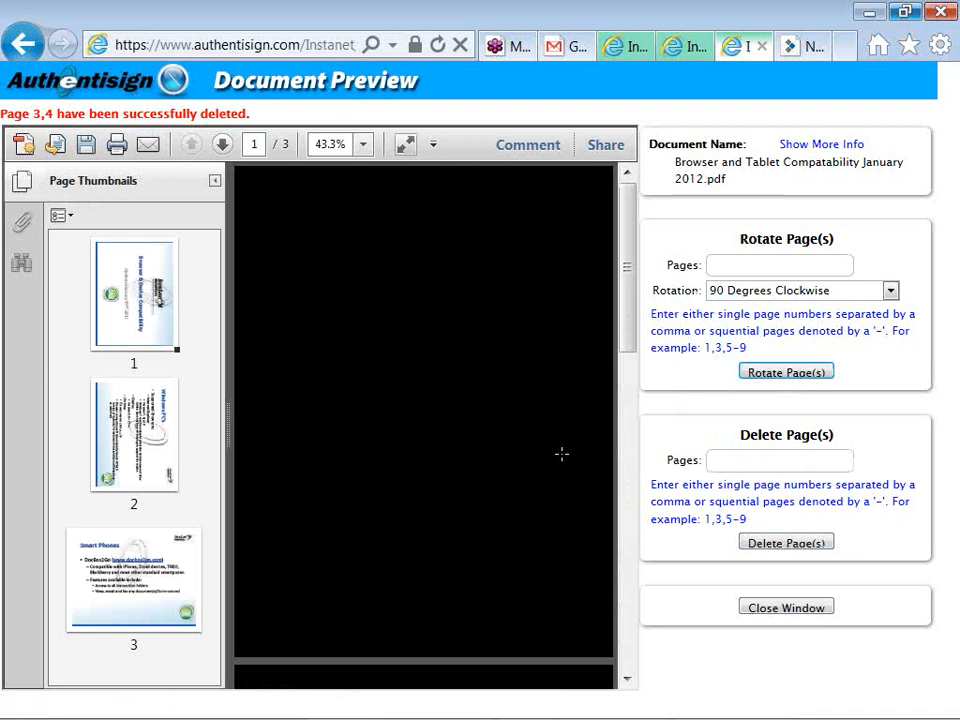
Close the preview window, confirm closing the tab, and go Next from Add Documents
{"action": "left_click", "coordinate": [765, 610]}
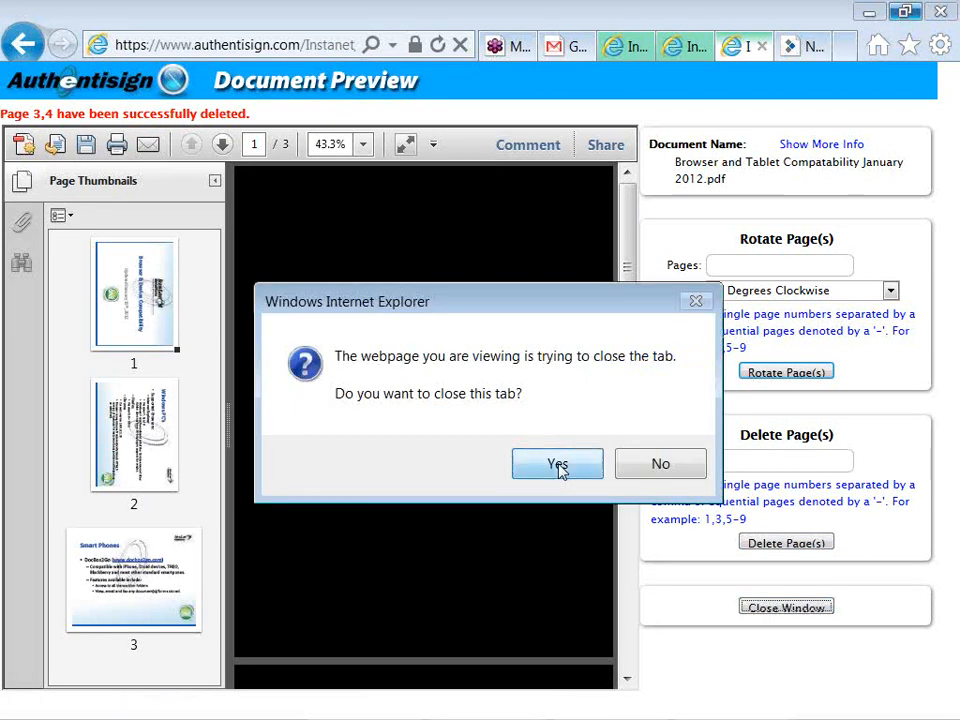
{"action": "left_click", "coordinate": [558, 466]}
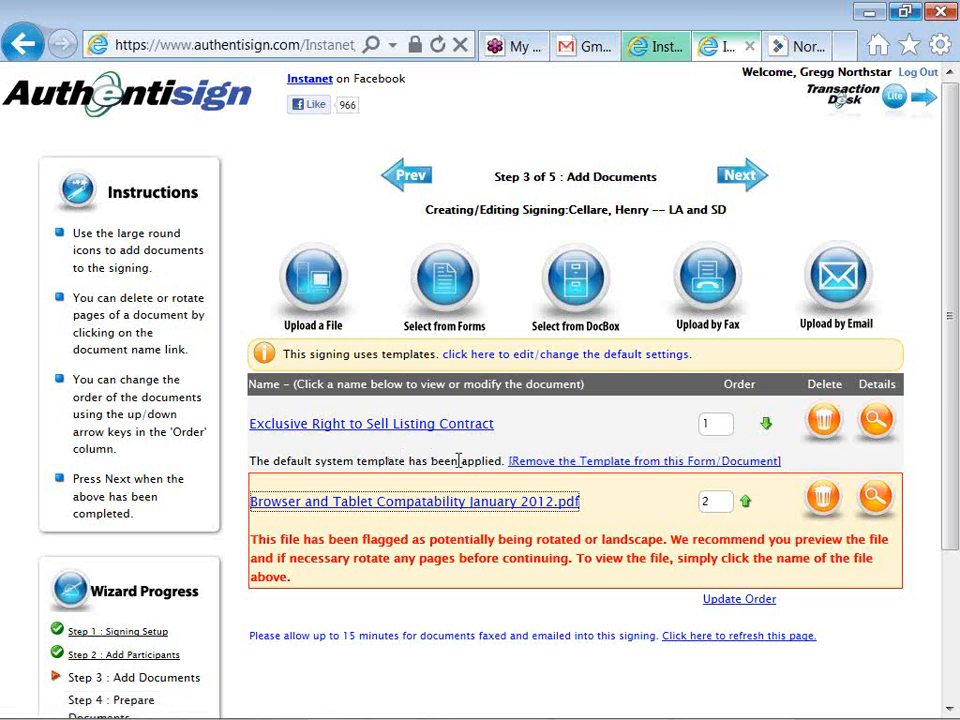
{"action": "left_click", "coordinate": [727, 180]}
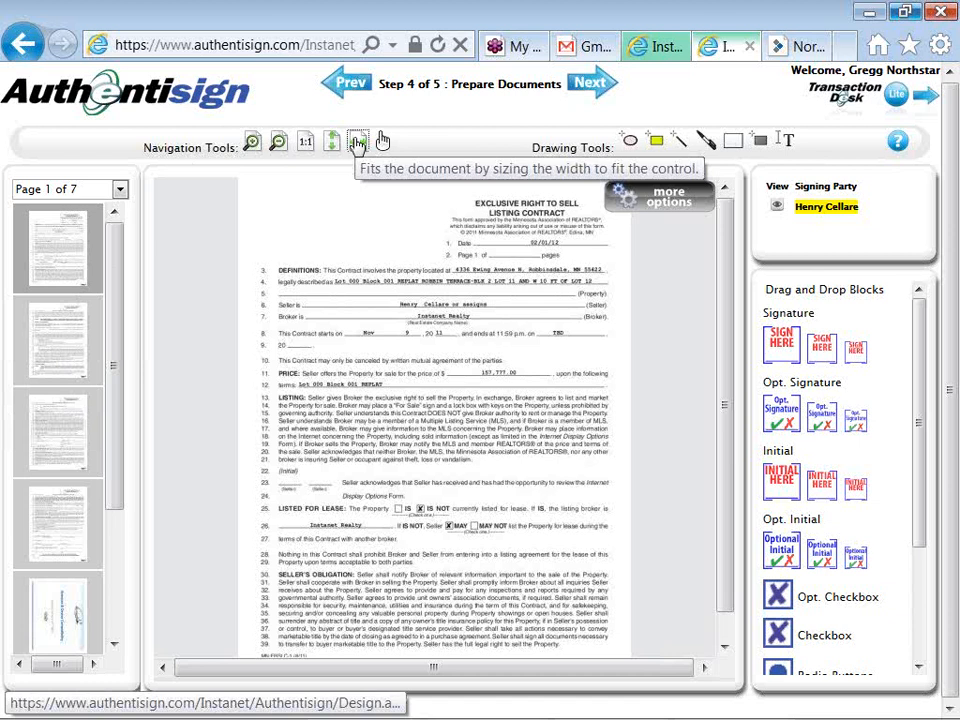
Fit the contract to page width and place a seller Initial block on line 23
{"action": "left_click", "coordinate": [380, 141]}
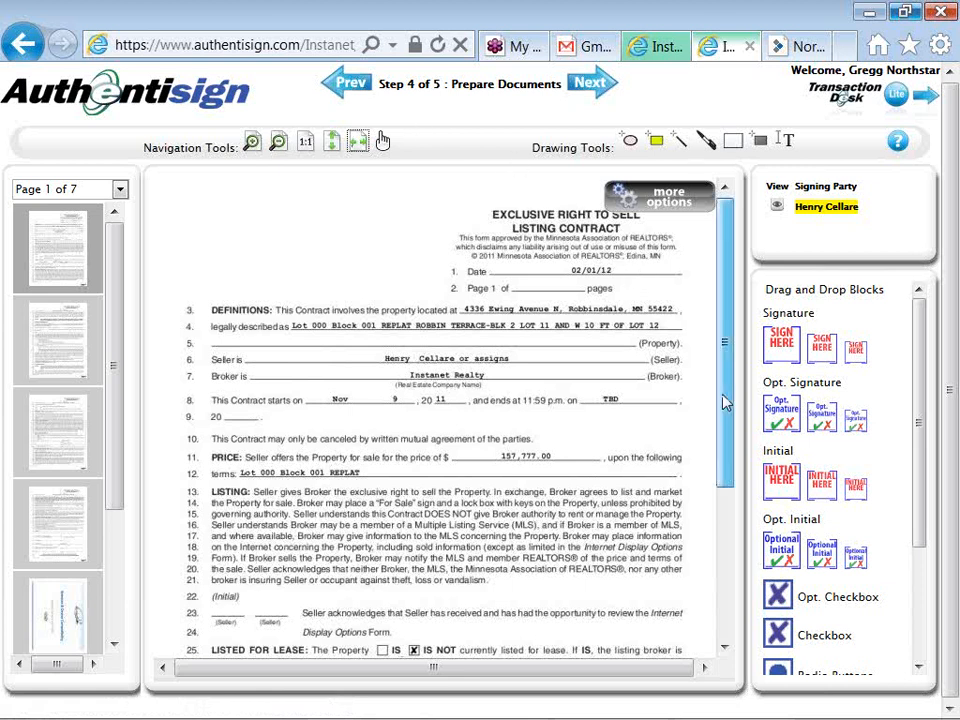
{"action": "left_click_drag", "start_coordinate": [727, 402], "coordinate": [731, 497]}
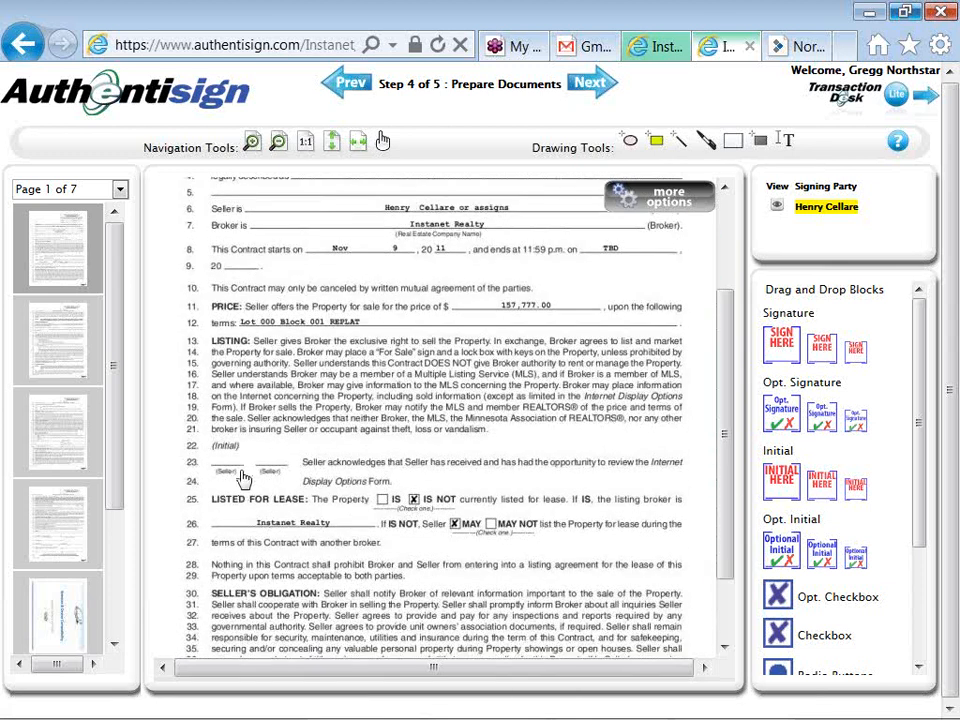
{"action": "left_click", "coordinate": [414, 497]}
{"action": "left_click_drag", "start_coordinate": [820, 497], "coordinate": [230, 460]}
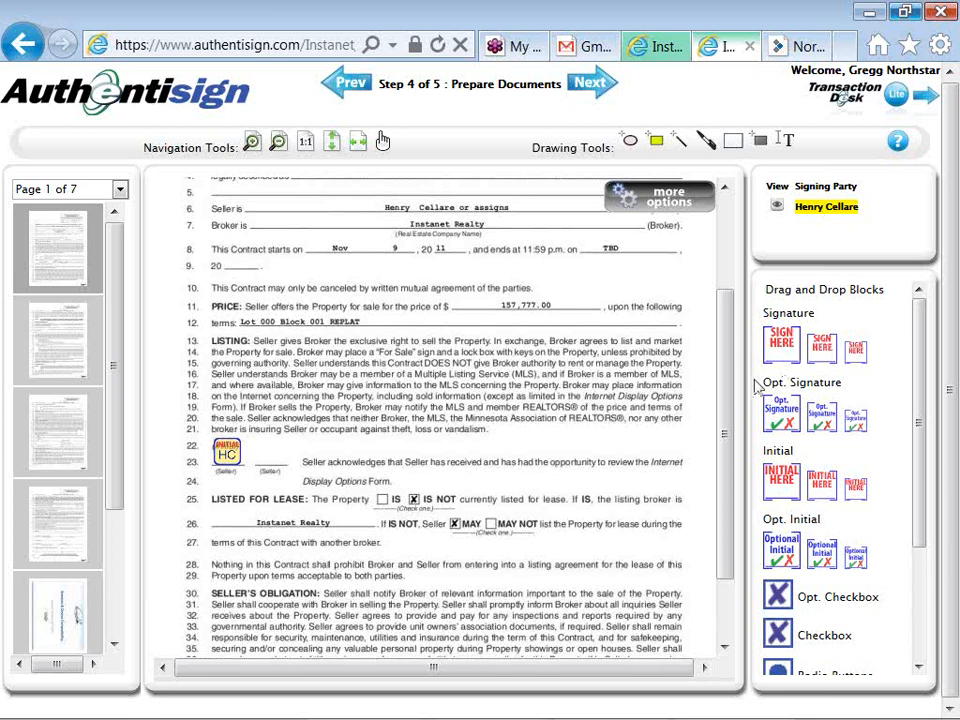
Jump to page 4 of the listing contract and scroll the Drag and Drop Blocks panel down
{"action": "left_click_drag", "start_coordinate": [729, 420], "coordinate": [725, 483]}
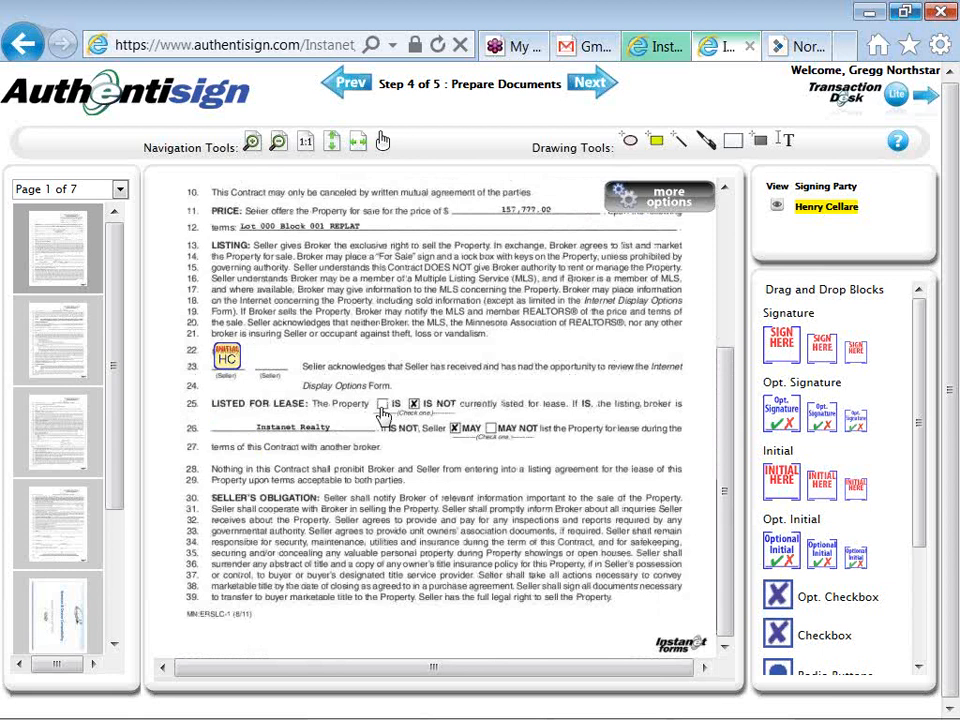
{"action": "left_click", "coordinate": [52, 517]}
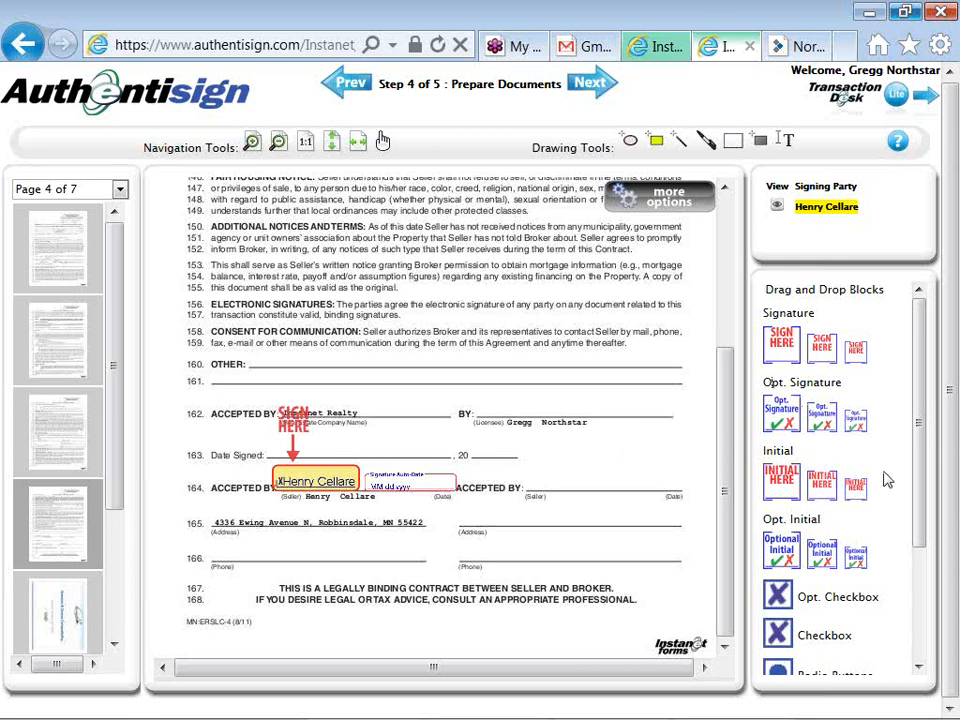
{"action": "left_click_drag", "start_coordinate": [920, 488], "coordinate": [917, 583]}
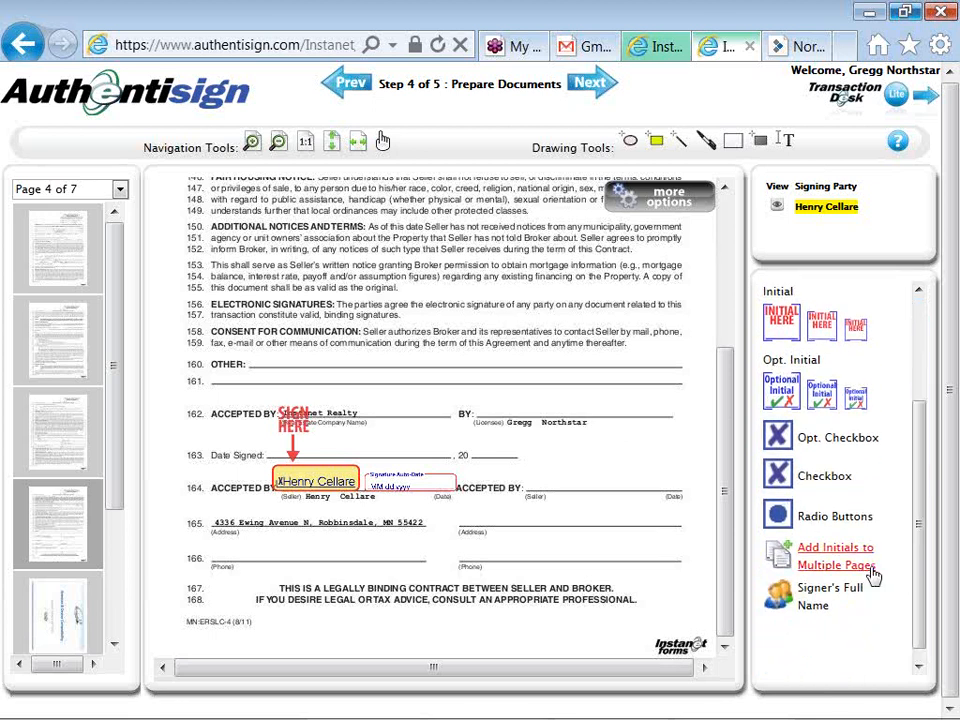
Add initial blocks to every page of the Exclusive Right to Sell Listing Contract
{"action": "left_click", "coordinate": [836, 562]}
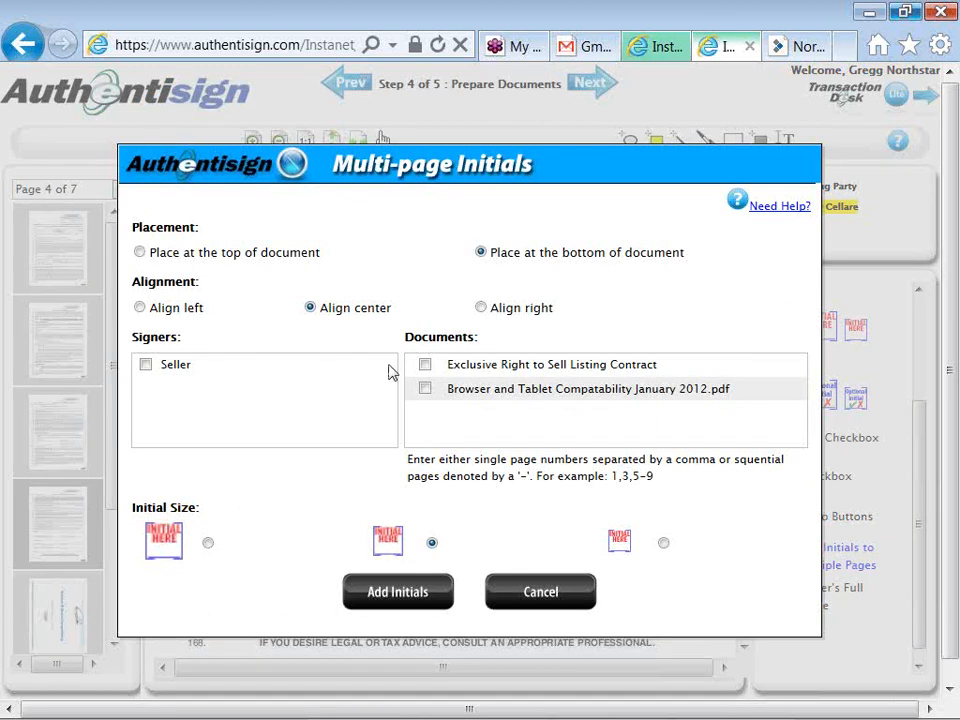
{"action": "left_click", "coordinate": [423, 366]}
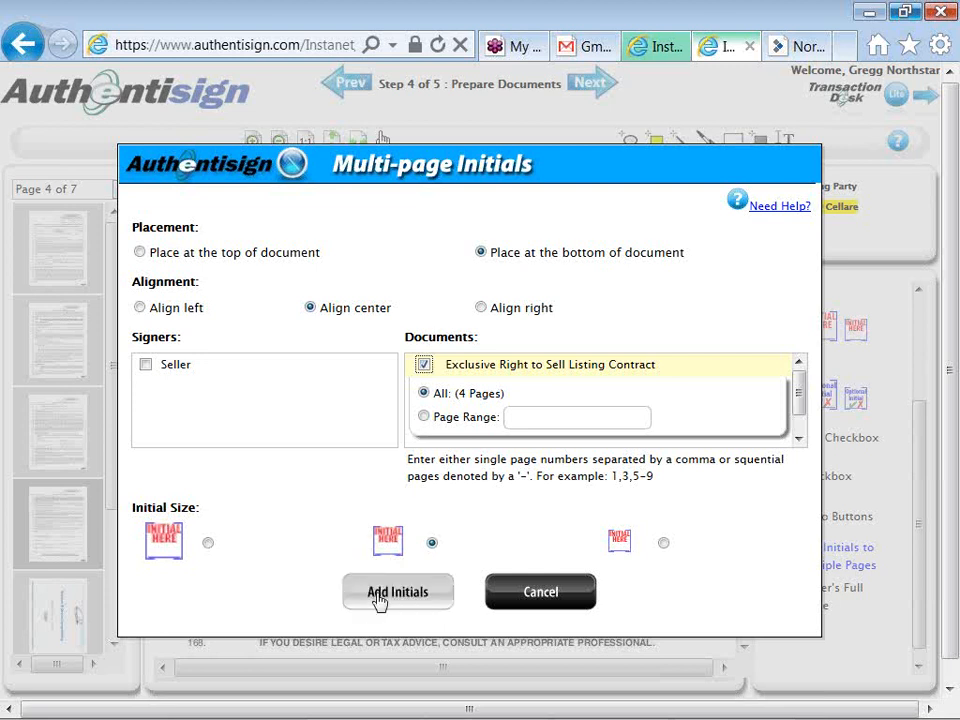
{"action": "left_click", "coordinate": [498, 598]}
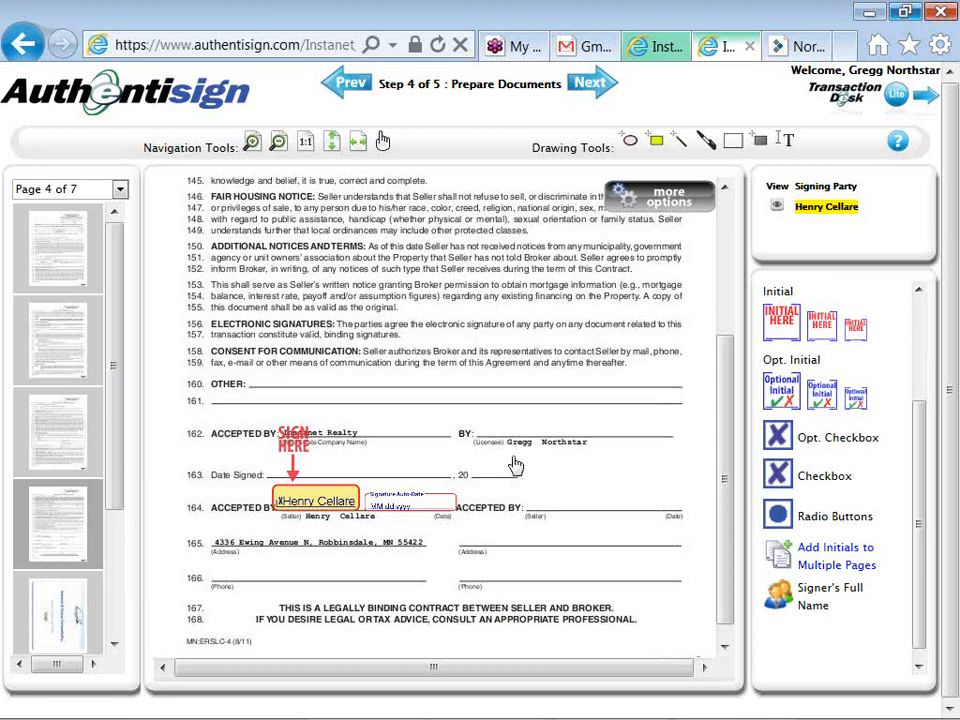
Advance to Step 5 Review and Send, review the signing, then save and finalize it
{"action": "left_click", "coordinate": [597, 91]}
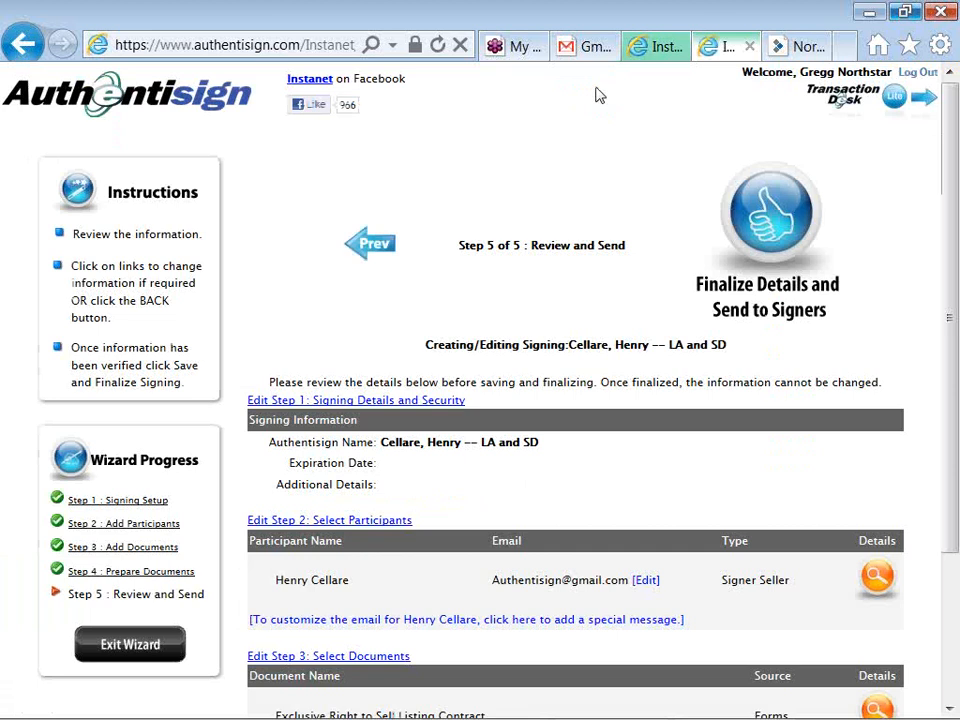
{"action": "scroll", "coordinate": [598, 94], "scroll_direction": "down", "scroll_amount": 2}
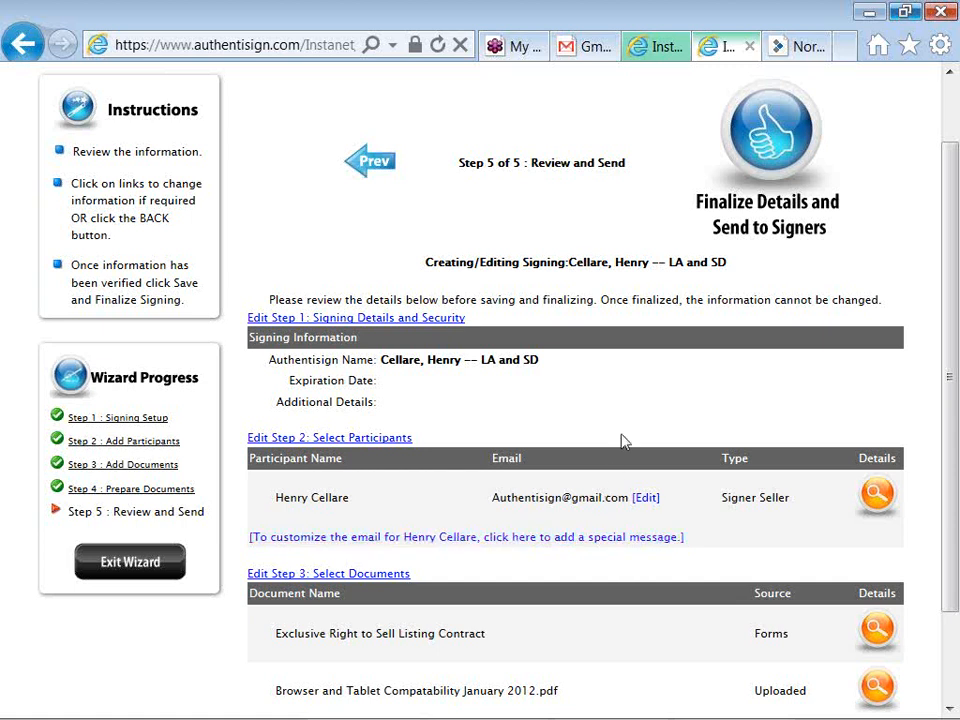
{"action": "left_click", "coordinate": [770, 150]}
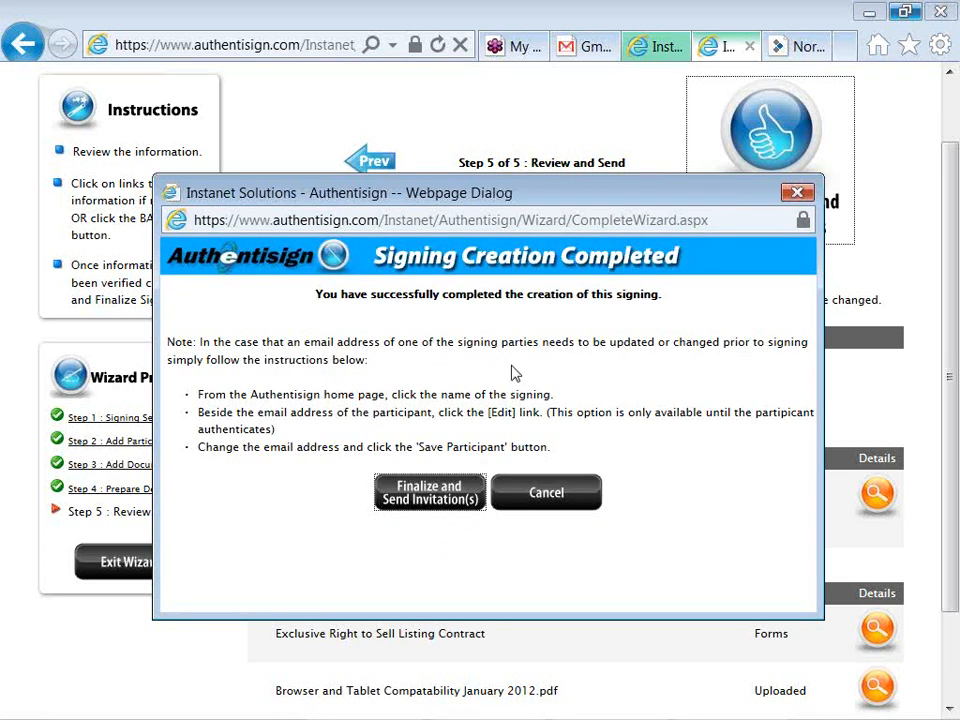
Finalize the LA and SD signing and send the invitation to the seller
{"action": "left_click", "coordinate": [432, 496]}
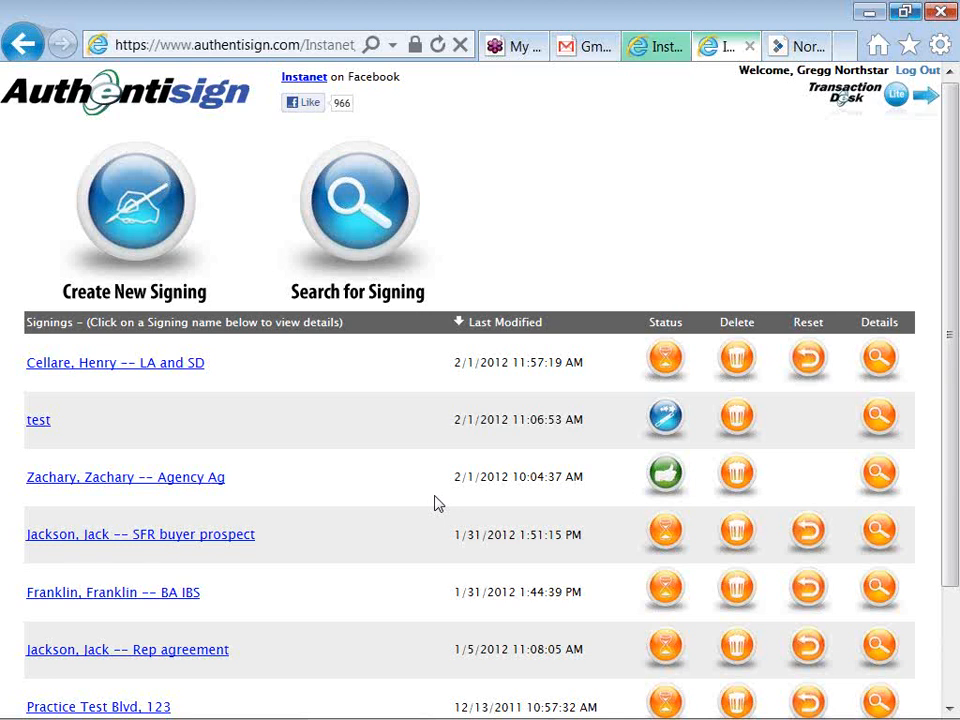
Switch from Authentisign to the Gmail inbox in the browser
{"action": "key", "text": "alt+Tab"}
{"action": "key", "text": "Escape"}
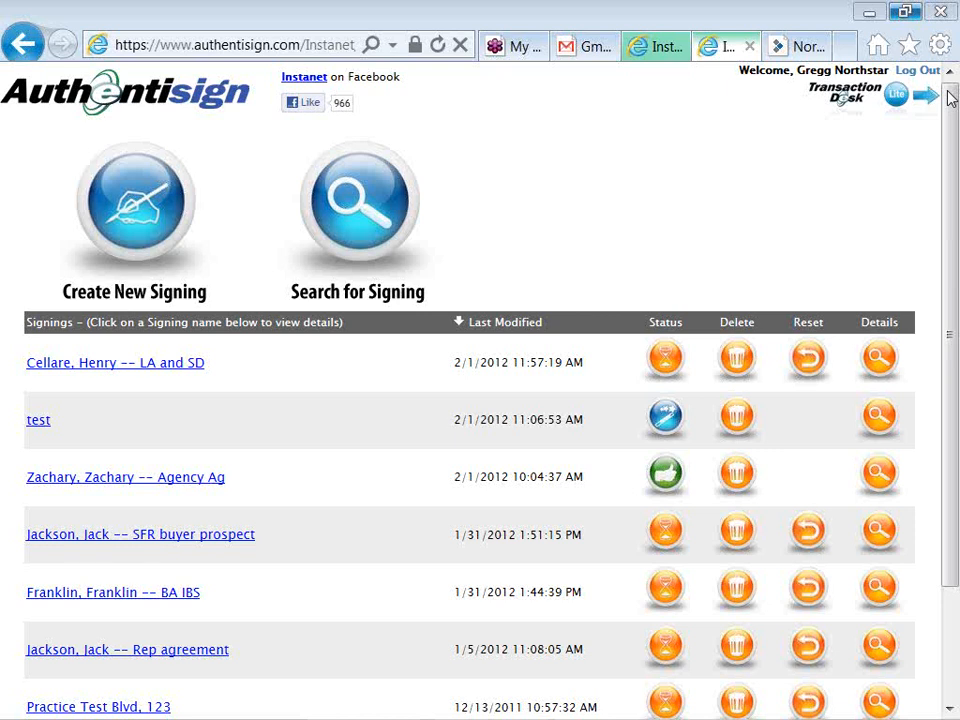
{"action": "left_click", "coordinate": [583, 46]}
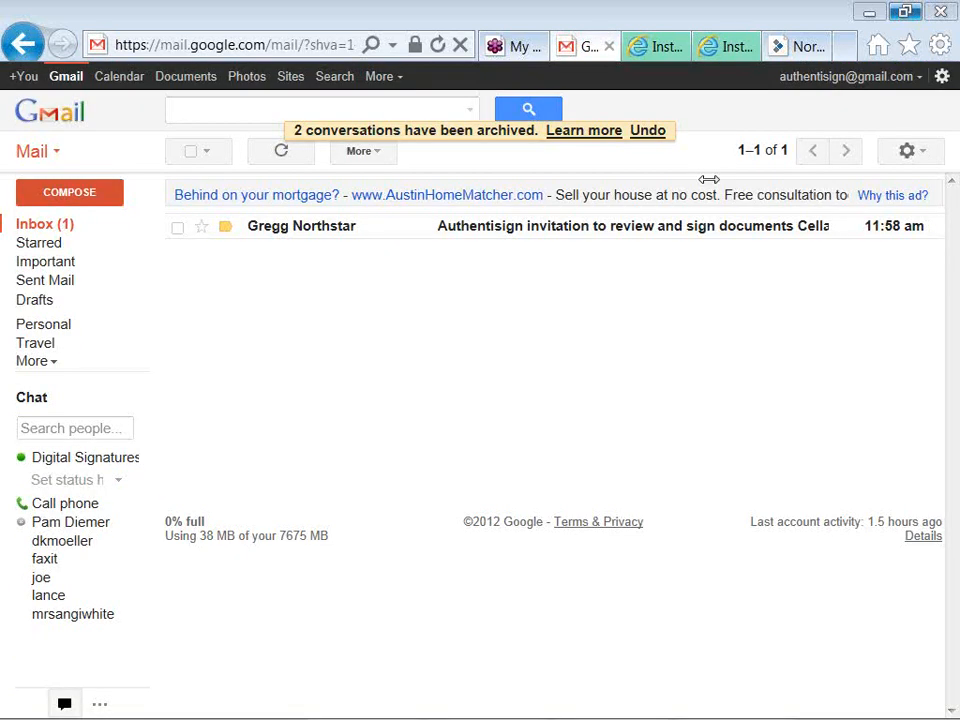
Open the Authentisign invitation email and follow its 'Click here to Sign' link
{"action": "left_click", "coordinate": [507, 236]}
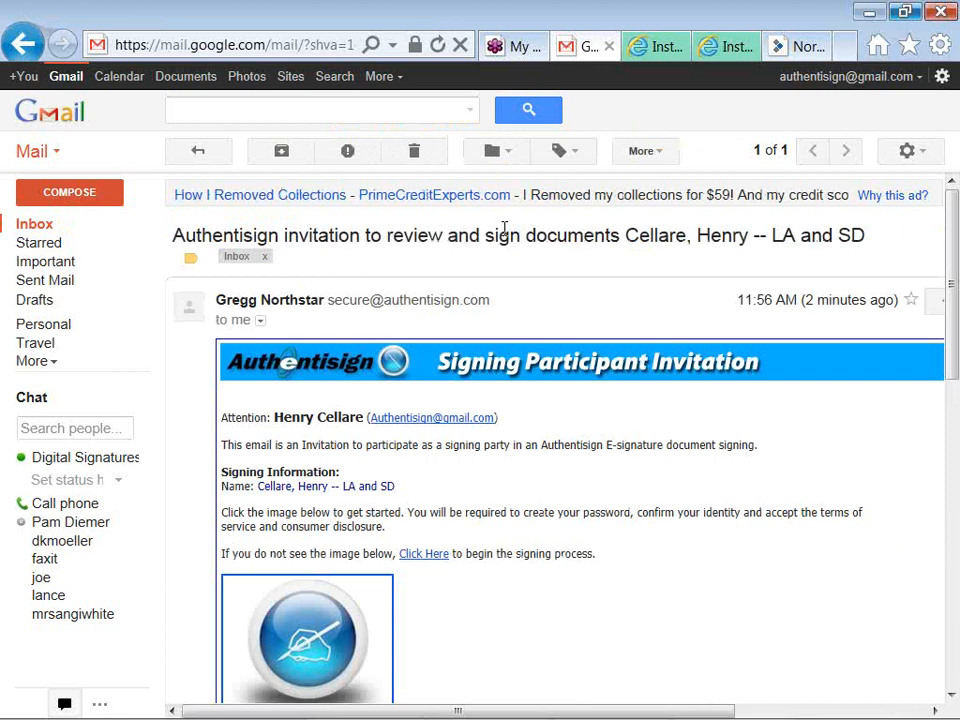
{"action": "scroll", "coordinate": [506, 232], "scroll_direction": "down", "scroll_amount": 1}
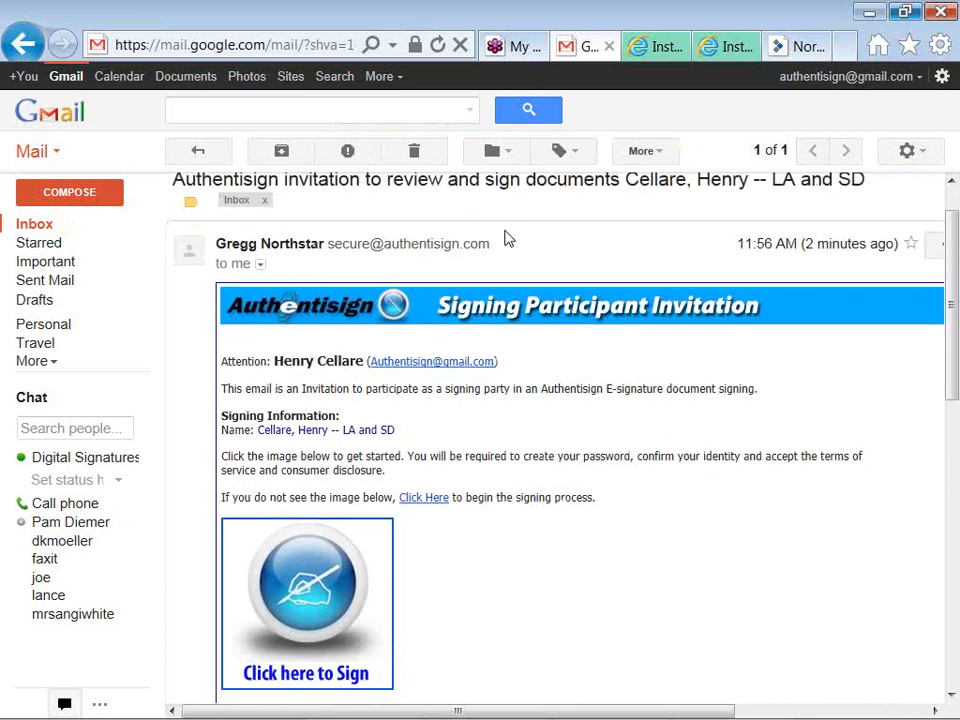
{"action": "left_click", "coordinate": [318, 578]}
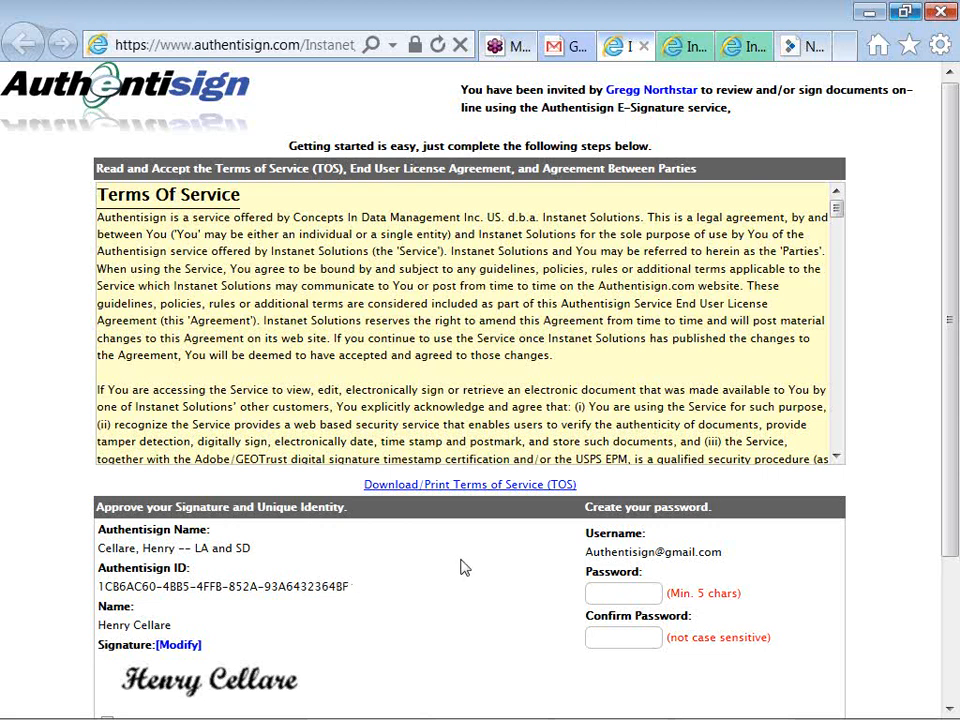
Enter the signer's new account password and retype it in Confirm Password
{"action": "left_click", "coordinate": [600, 595]}
{"action": "type", "text": "******"}
{"action": "key", "text": "Tab"}
{"action": "type", "text": "*****"}
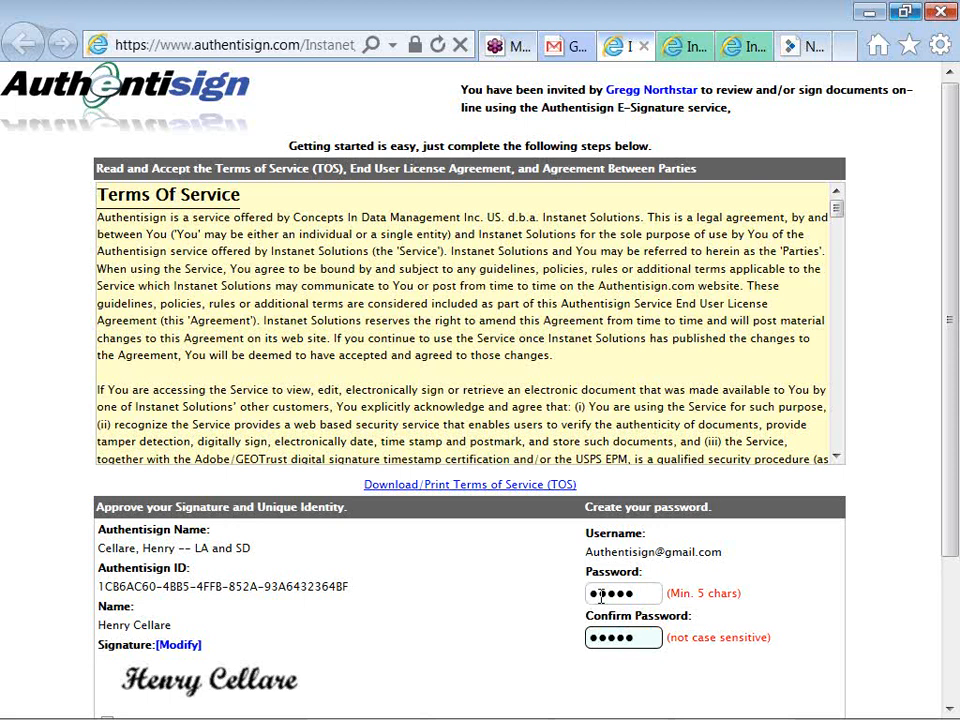
{"action": "left_click", "coordinate": [416, 611]}
{"action": "scroll", "coordinate": [416, 618], "scroll_direction": "down", "scroll_amount": 2}
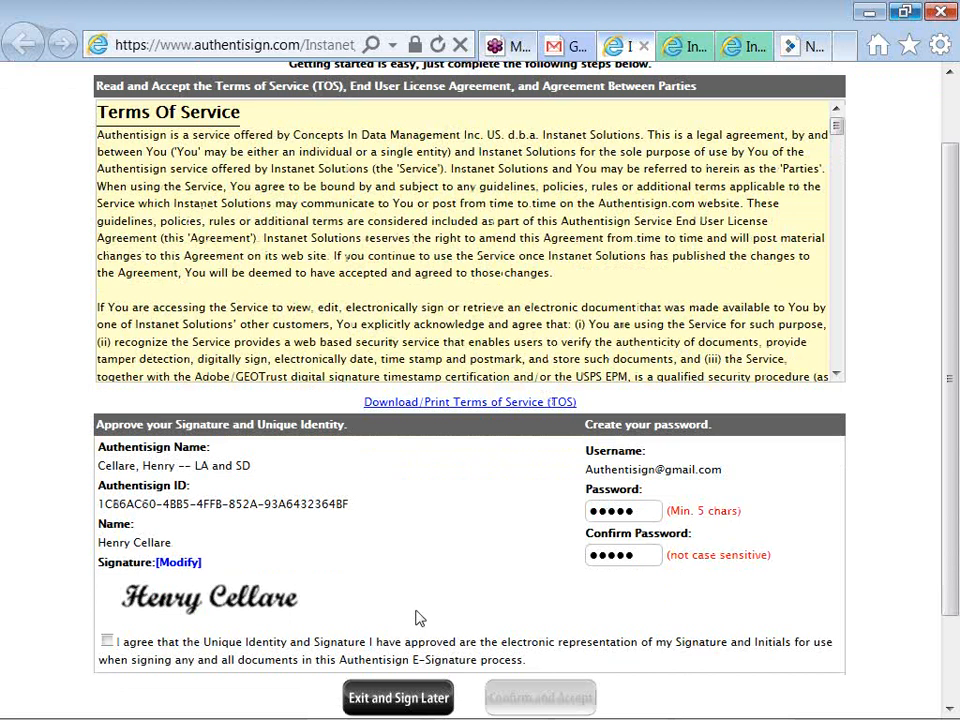
{"action": "scroll", "coordinate": [418, 618], "scroll_direction": "down", "scroll_amount": 2}
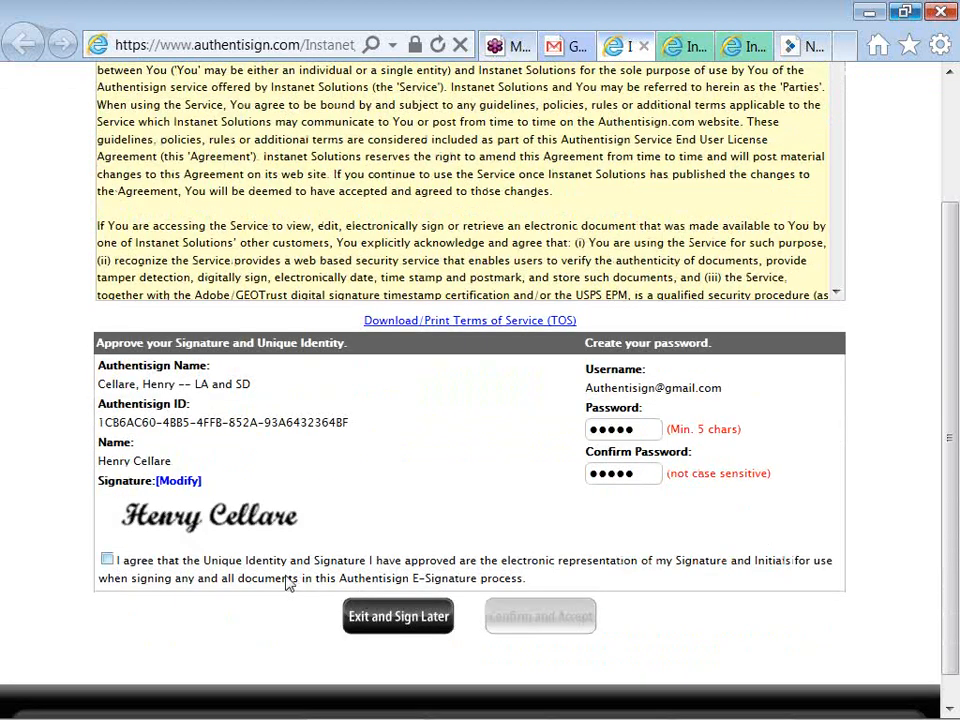
Change the signature to the second, lighter script style and accept it
{"action": "left_click", "coordinate": [170, 486]}
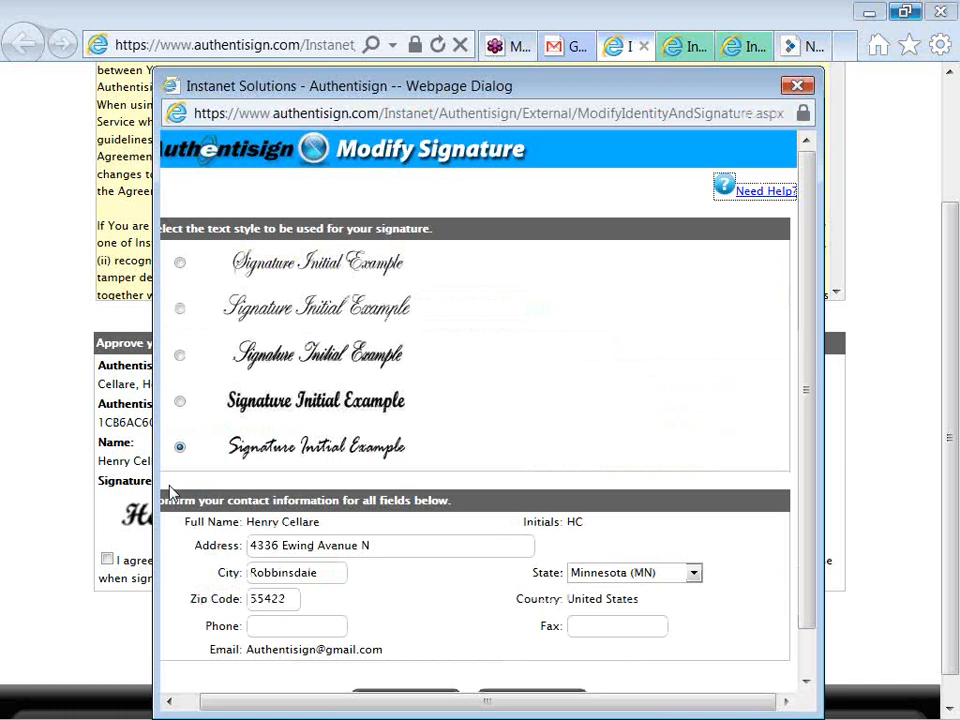
{"action": "left_click", "coordinate": [180, 310]}
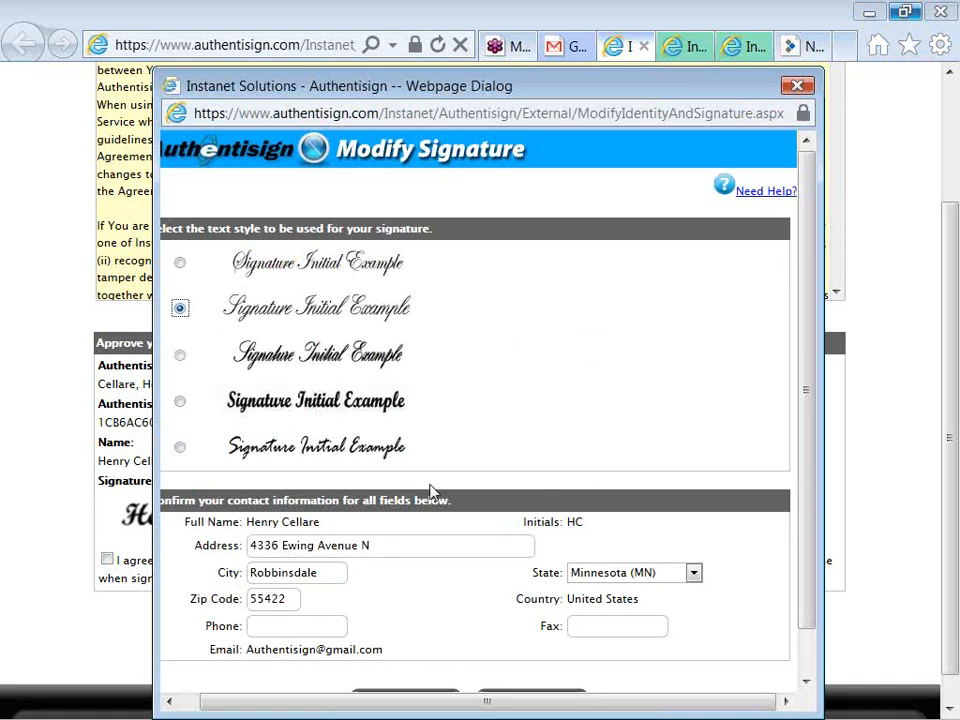
{"action": "scroll", "coordinate": [451, 595], "scroll_direction": "down", "scroll_amount": 1}
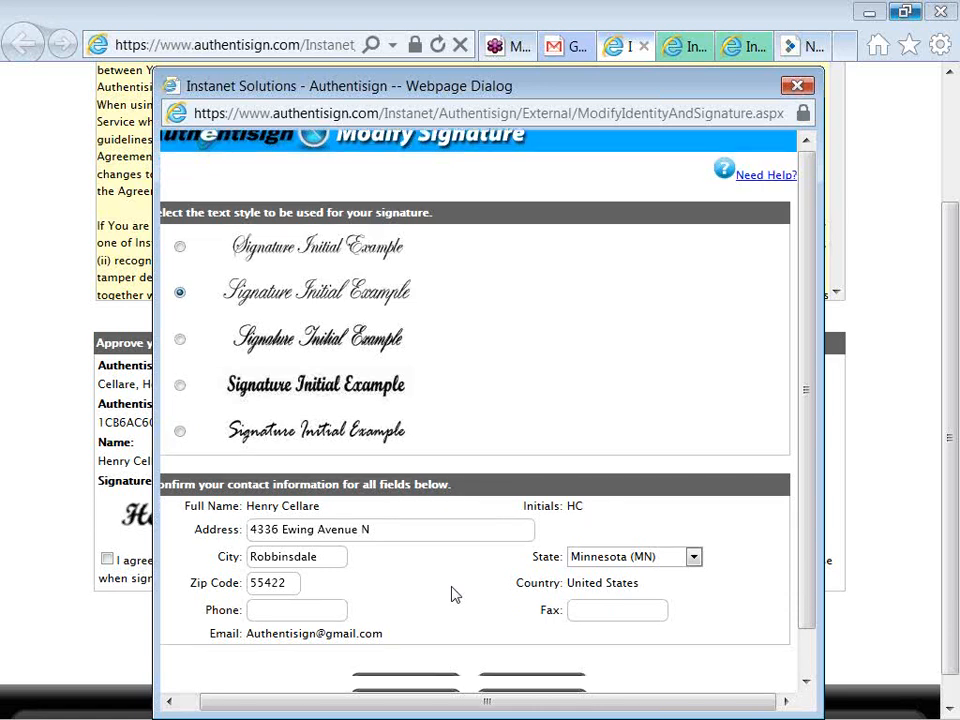
{"action": "left_click", "coordinate": [418, 660]}
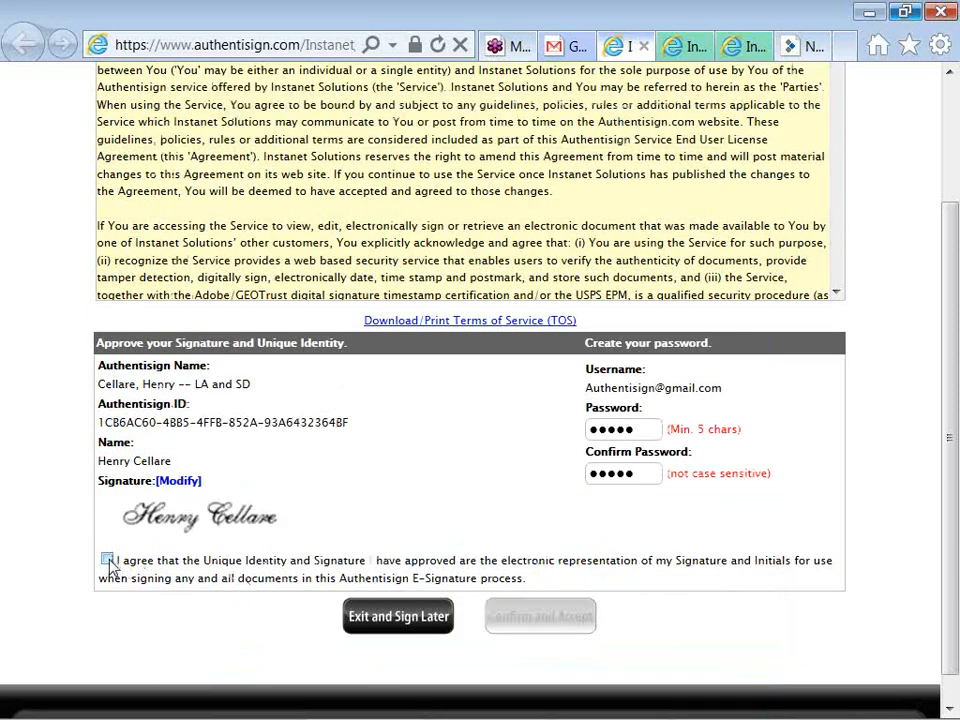
Agree that the signature and initials represent the signer, then confirm and accept
{"action": "left_click", "coordinate": [107, 560]}
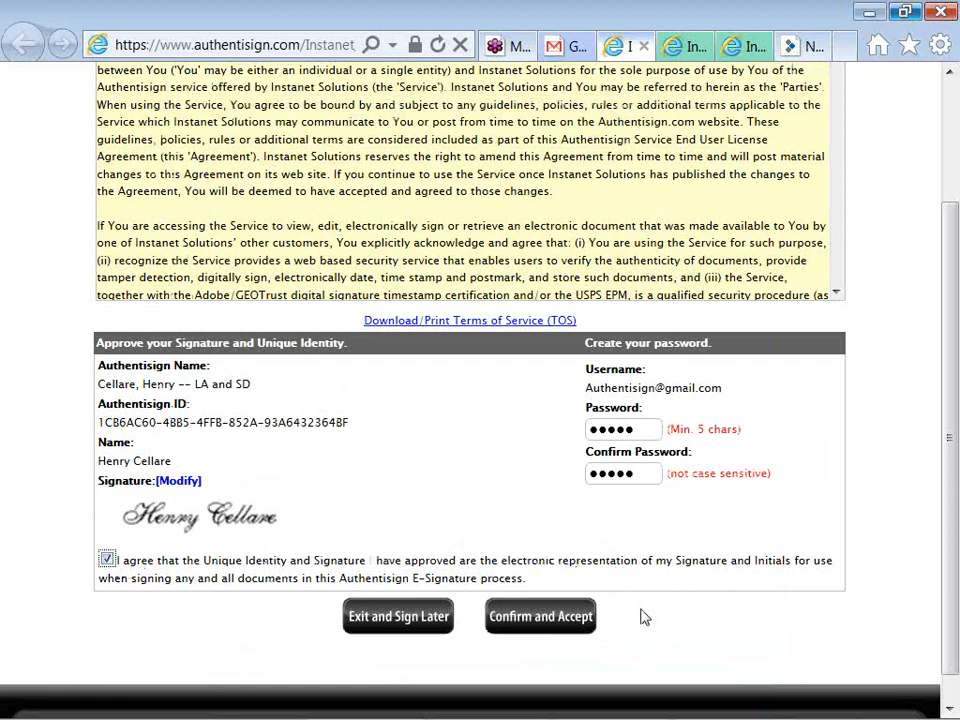
{"action": "left_click", "coordinate": [551, 630]}
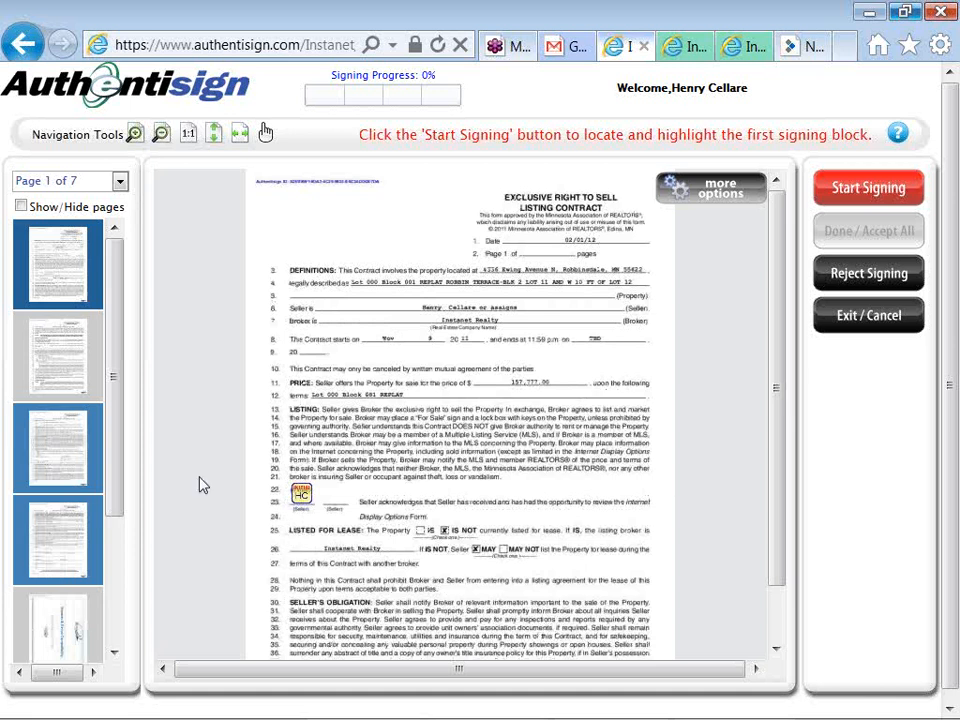
Fit the contract to page width, start signing, and initial lines 91 and 92
{"action": "left_click", "coordinate": [238, 146]}
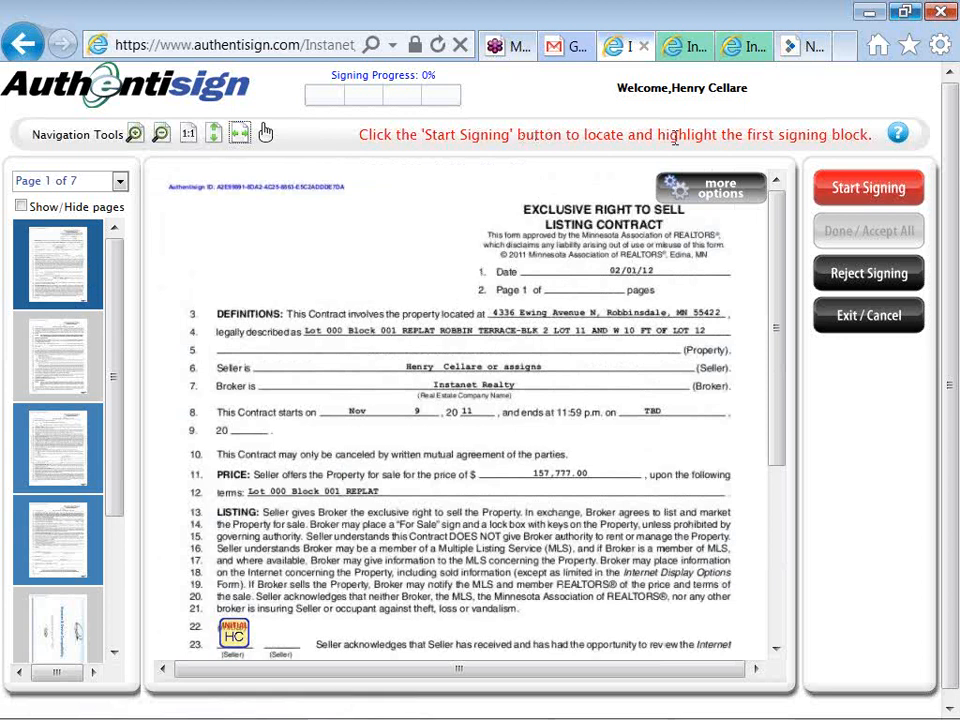
{"action": "left_click", "coordinate": [850, 193]}
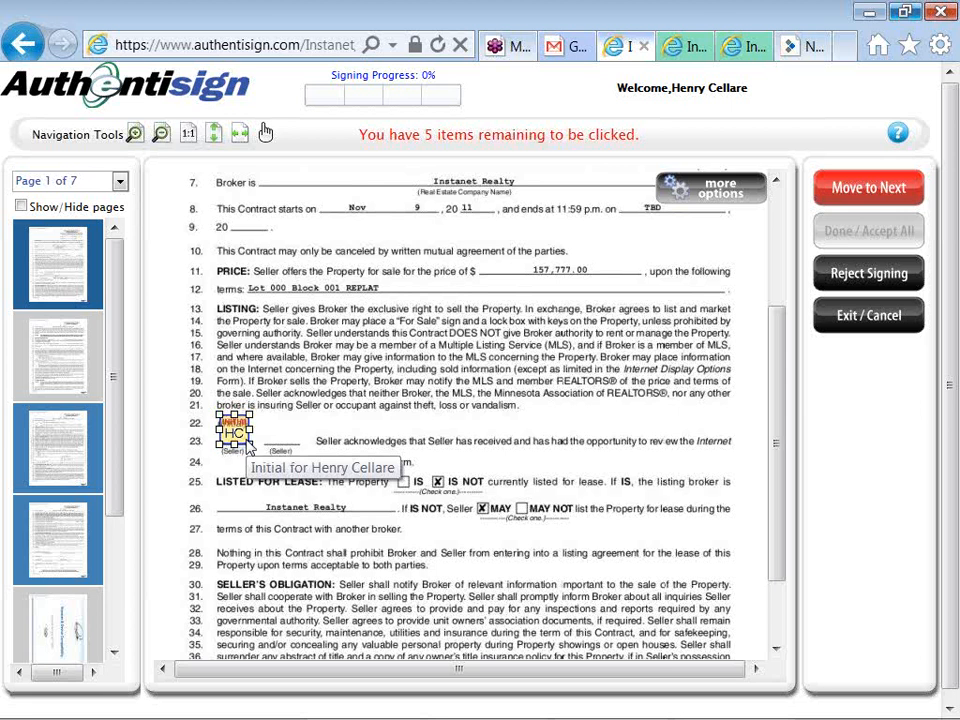
{"action": "scroll", "coordinate": [248, 447], "scroll_direction": "up", "scroll_amount": 3}
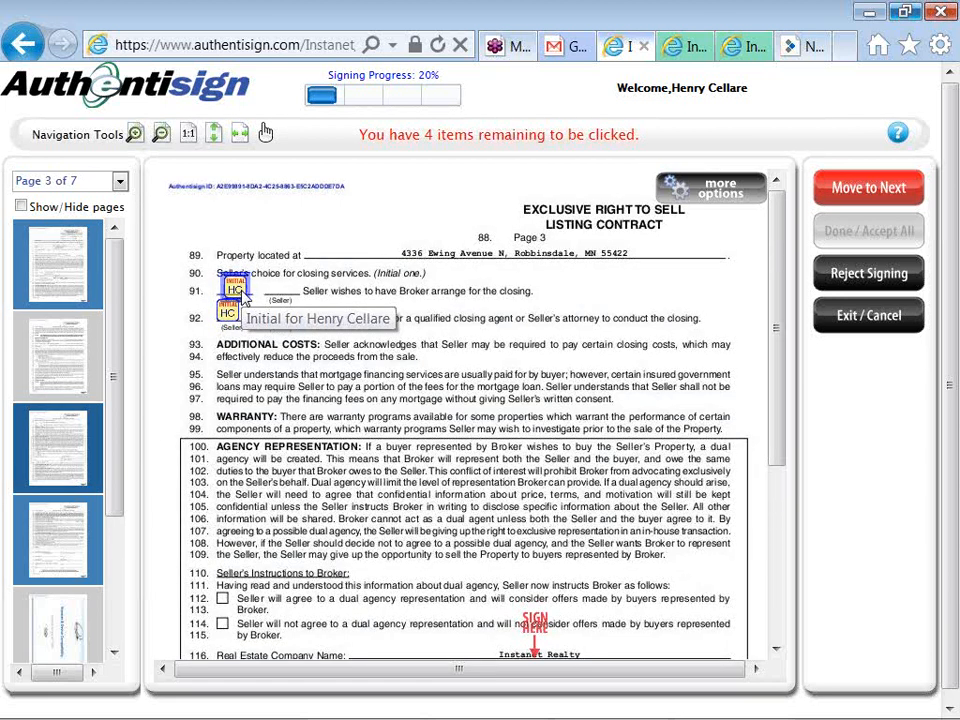
{"action": "left_click", "coordinate": [240, 292]}
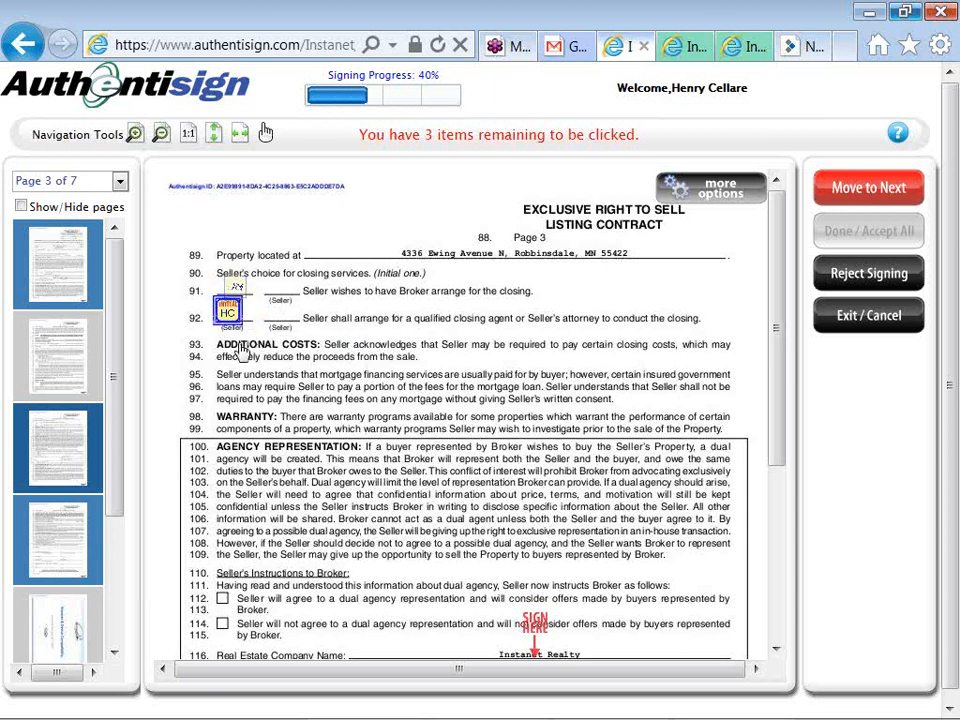
{"action": "left_click", "coordinate": [228, 313]}
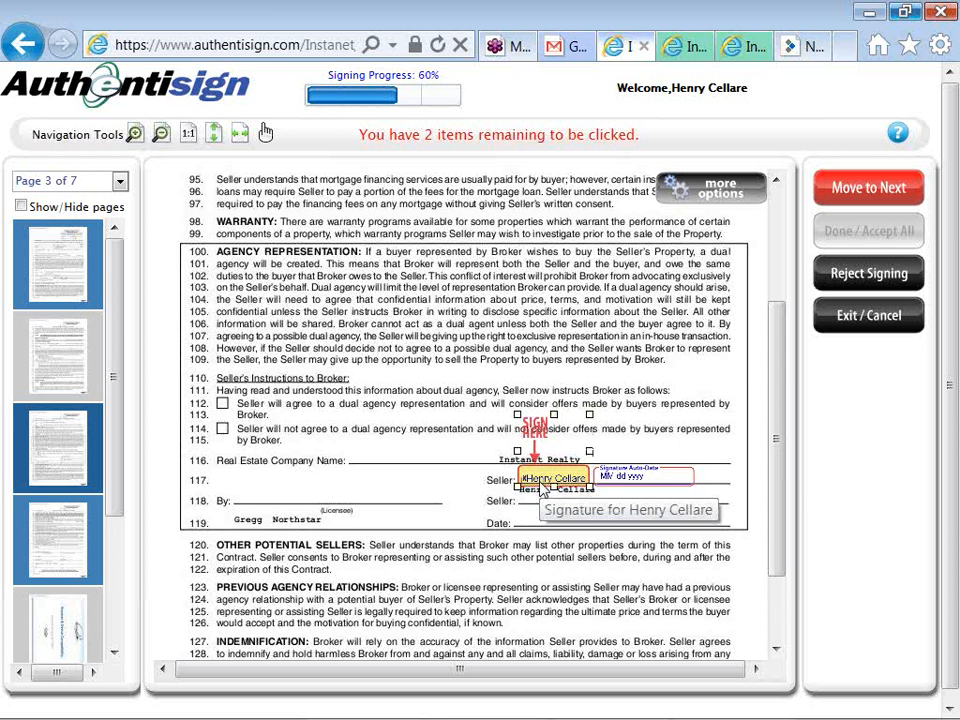
Sign the seller line on page 3 and the seller acceptance line on page 4
{"action": "left_click", "coordinate": [541, 481]}
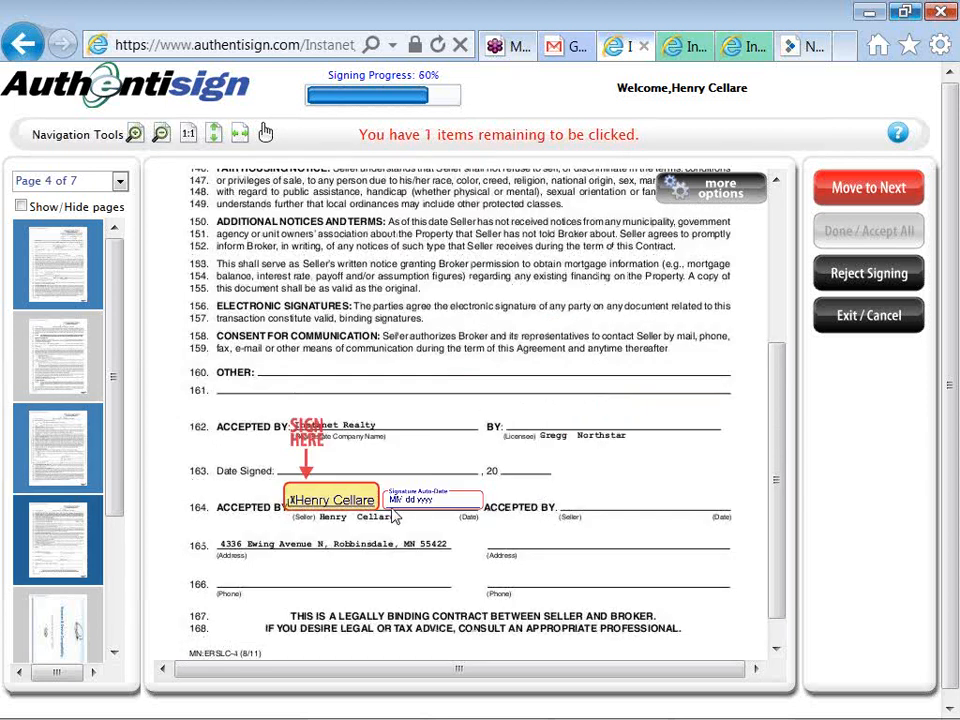
{"action": "left_click", "coordinate": [336, 500]}
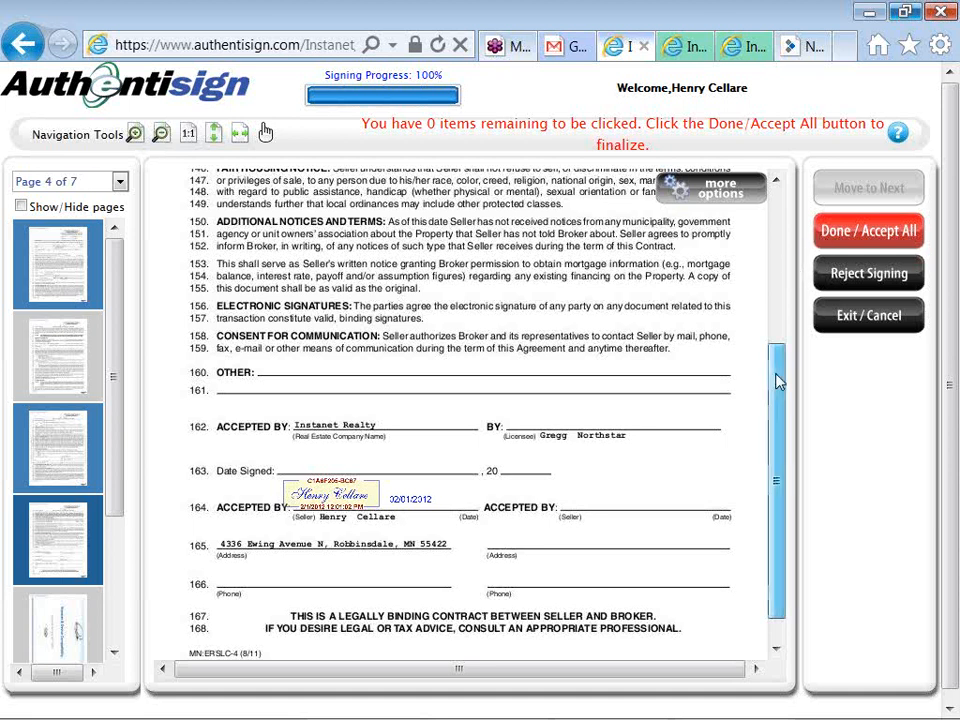
{"action": "scroll", "coordinate": [779, 365], "scroll_direction": "up", "scroll_amount": 1}
Accept all applied signatures and initials and complete signing of the listing contract
{"action": "scroll", "coordinate": [779, 360], "scroll_direction": "up", "scroll_amount": 3}
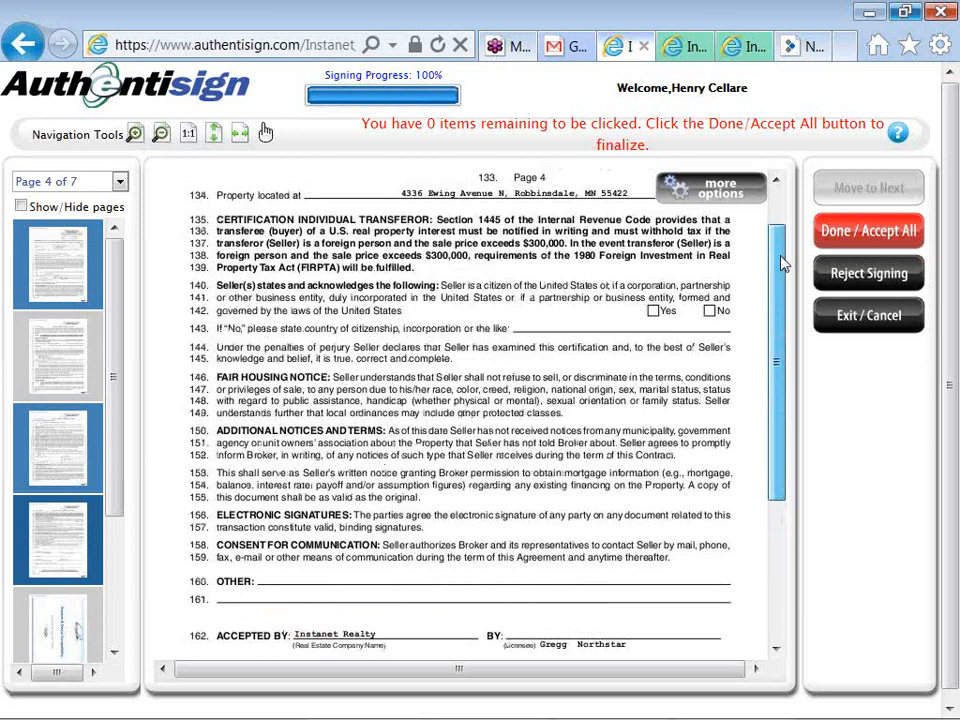
{"action": "scroll", "coordinate": [783, 263], "scroll_direction": "up", "scroll_amount": 1}
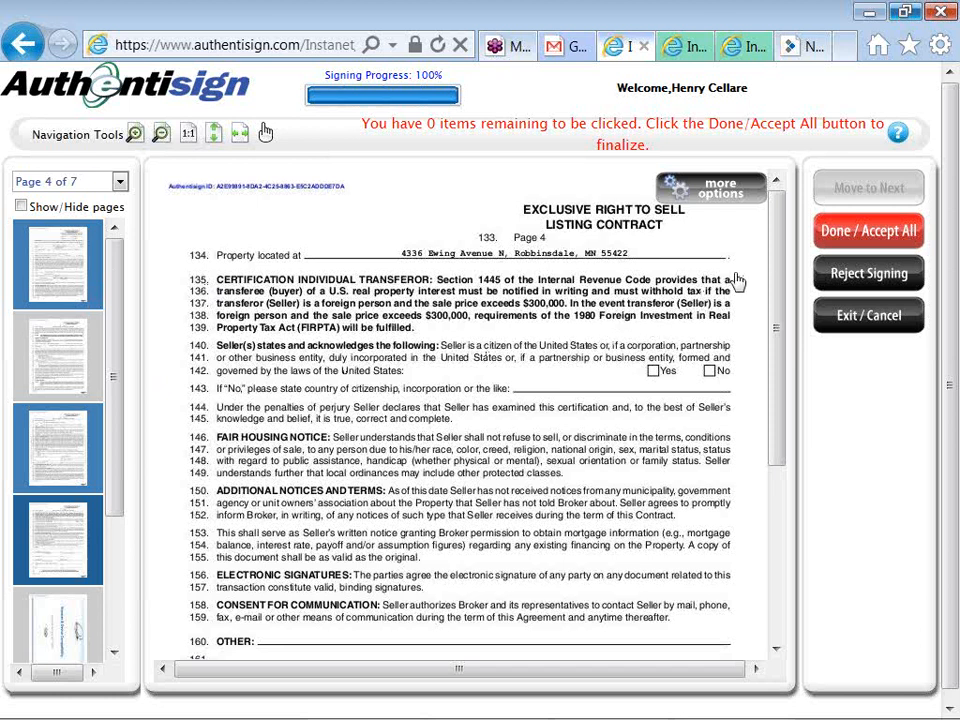
{"action": "left_click", "coordinate": [824, 239]}
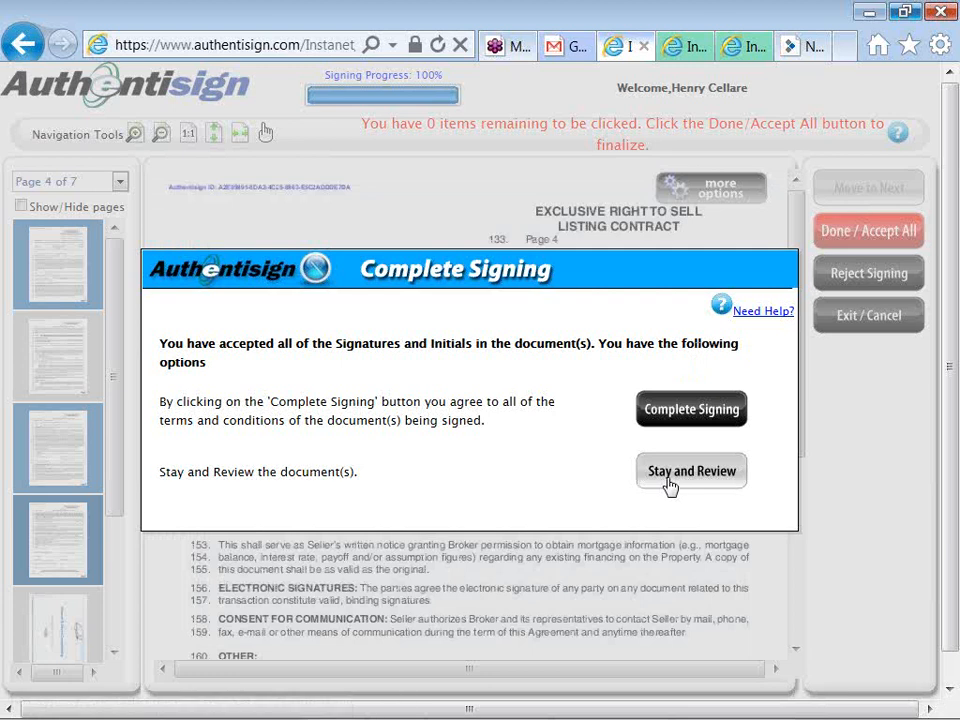
{"action": "left_click", "coordinate": [650, 418]}
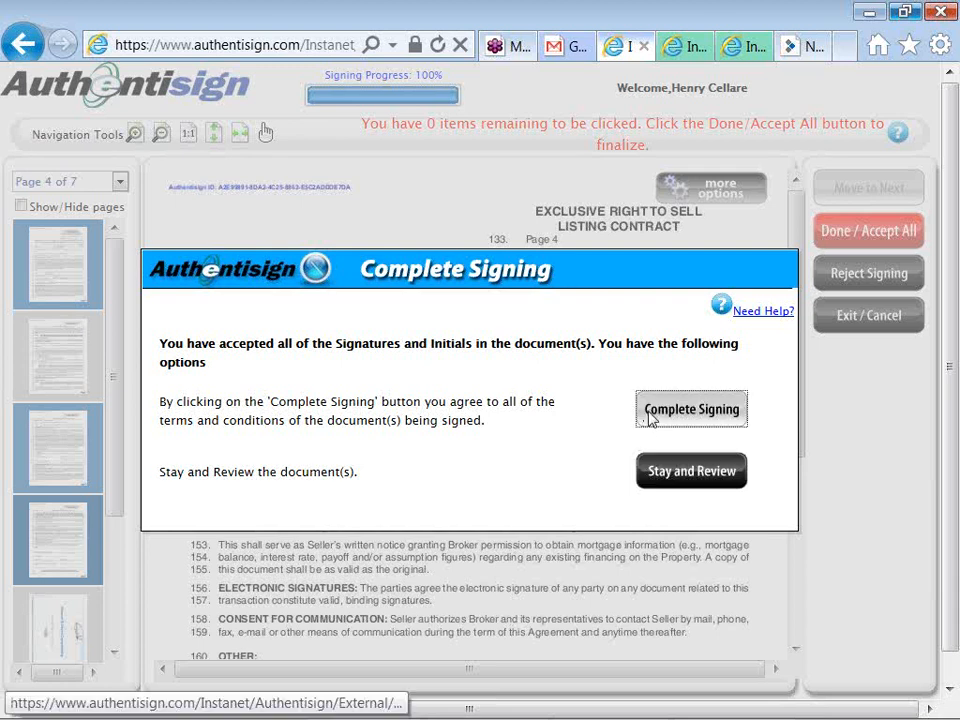
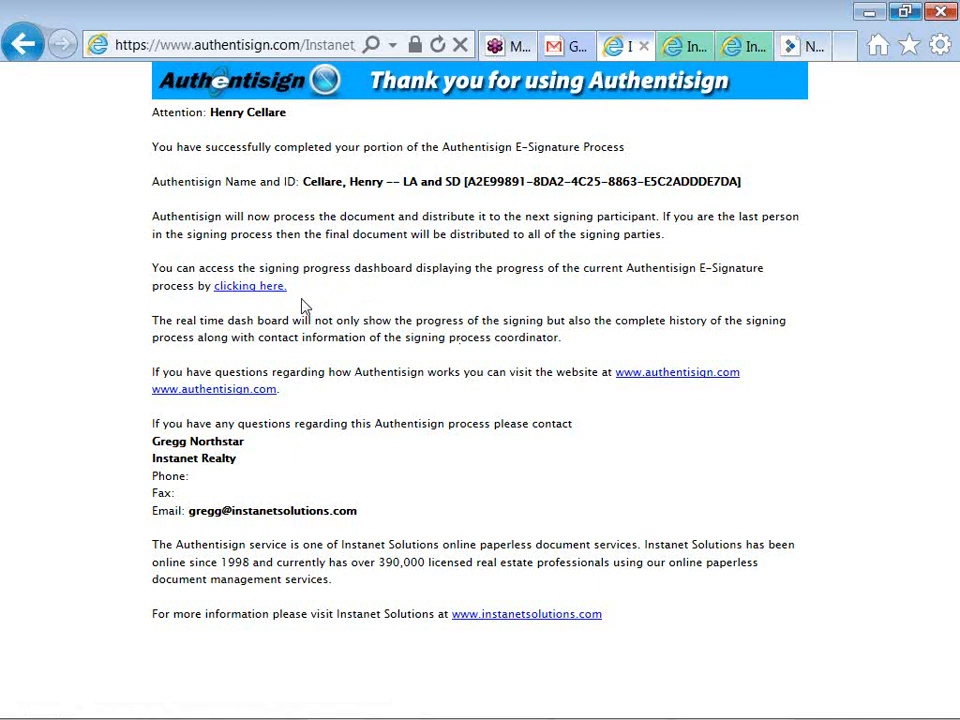
Preview the final signed 7-page Exclusive Right to Sell Listing Contract from the LA and SD signing
{"action": "left_click", "coordinate": [688, 50]}
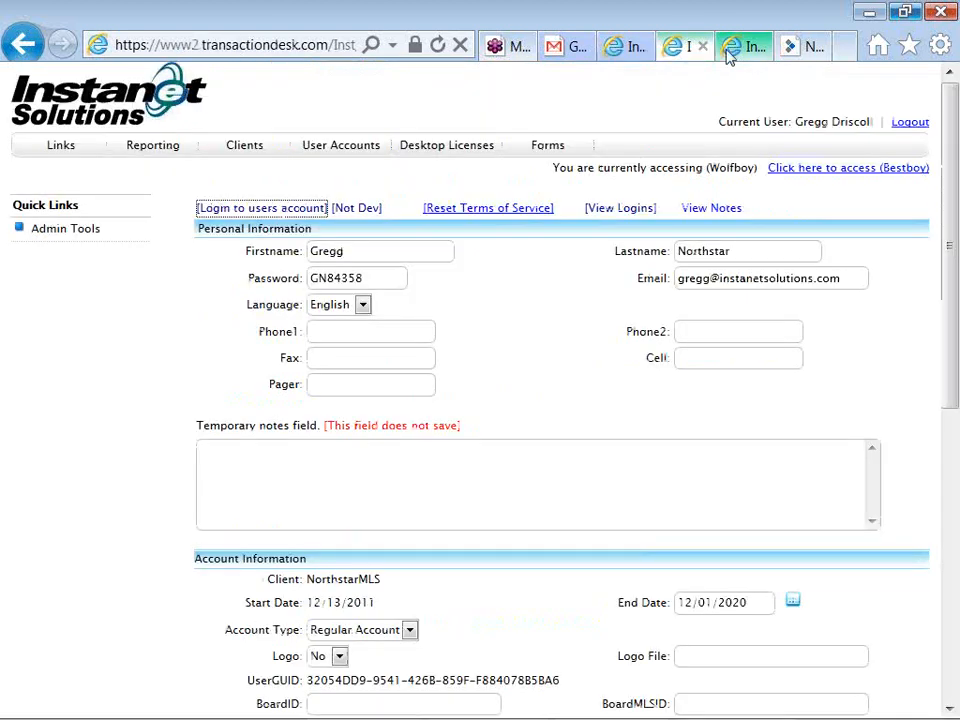
{"action": "left_click", "coordinate": [729, 56]}
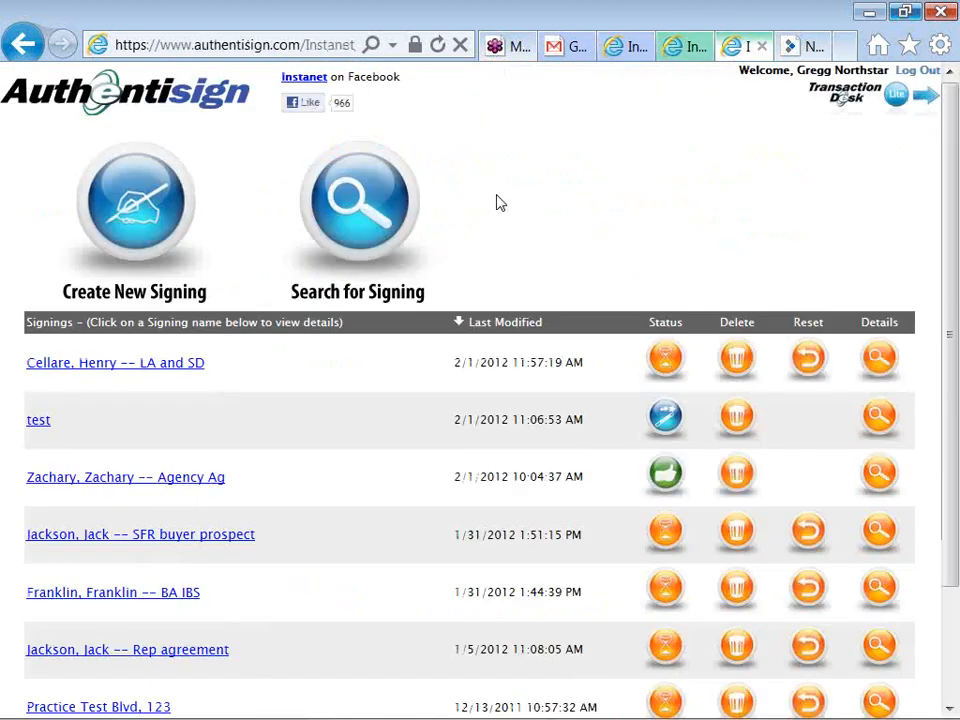
{"action": "left_click", "coordinate": [194, 370]}
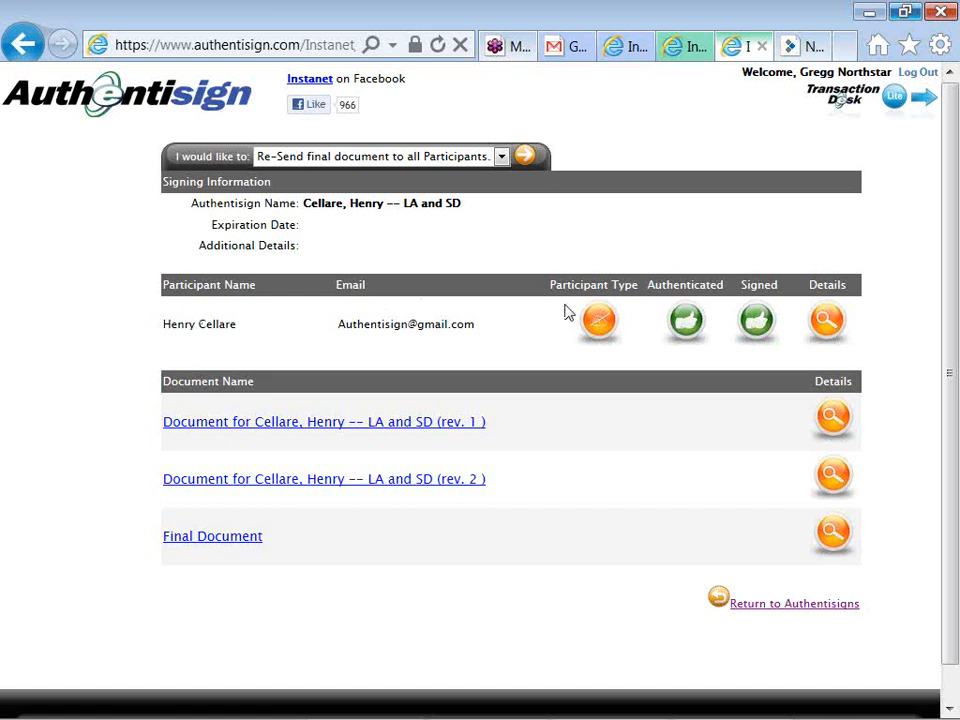
{"action": "mouse_move", "coordinate": [675, 333]}
{"action": "left_click", "coordinate": [254, 543]}
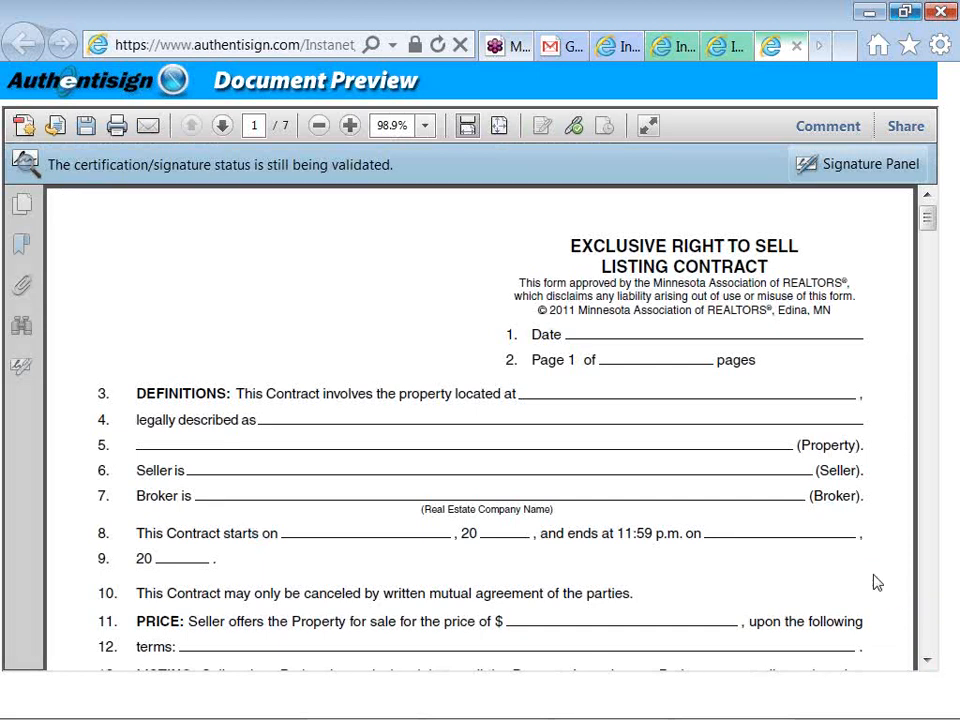
{"action": "left_click", "coordinate": [927, 663]}
{"action": "left_click", "coordinate": [927, 663]}
{"action": "left_click", "coordinate": [927, 663]}
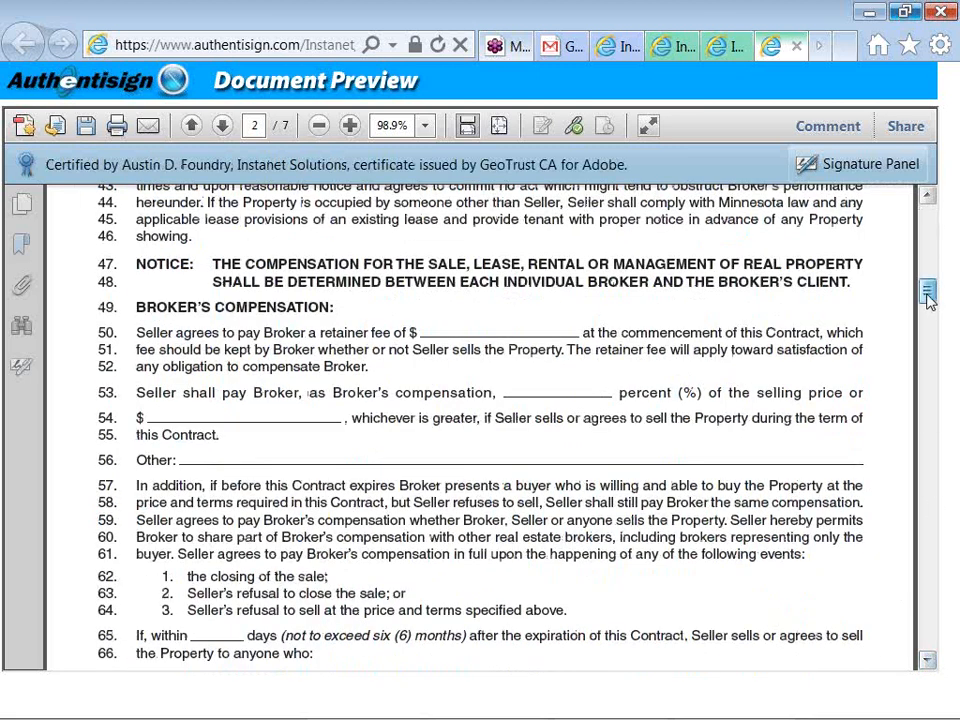
{"action": "left_click_drag", "start_coordinate": [928, 295], "coordinate": [928, 255]}
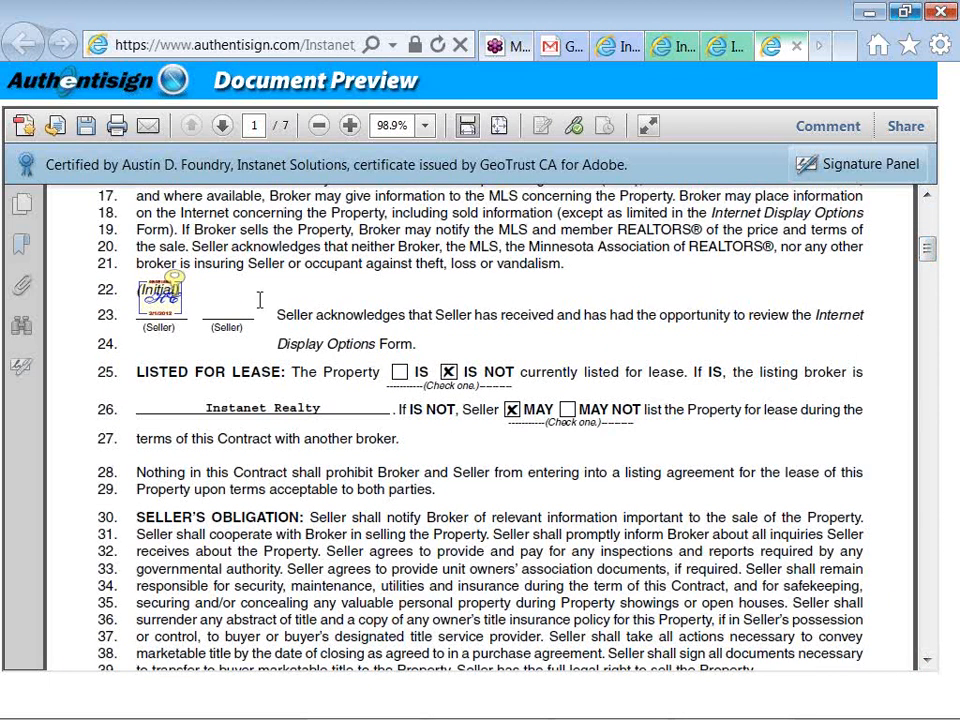
{"action": "mouse_move", "coordinate": [175, 287]}
{"action": "left_click_drag", "start_coordinate": [924, 252], "coordinate": [927, 372]}
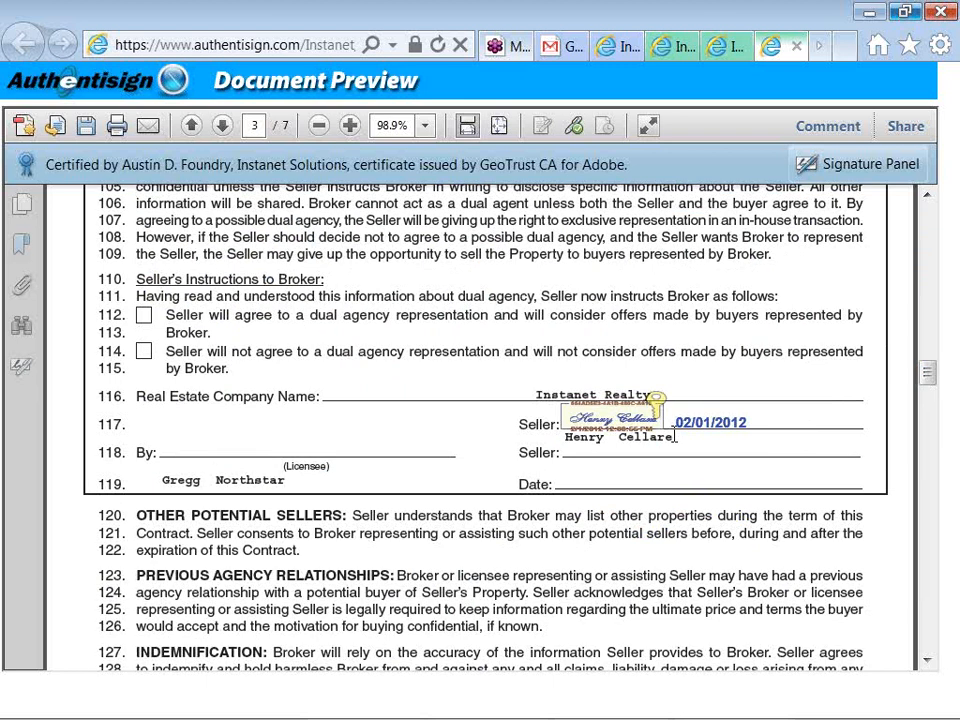
Leave the LA and SD signing details for the TransactionDesk Lite home page
{"action": "mouse_move", "coordinate": [657, 408]}
{"action": "left_click", "coordinate": [668, 47]}
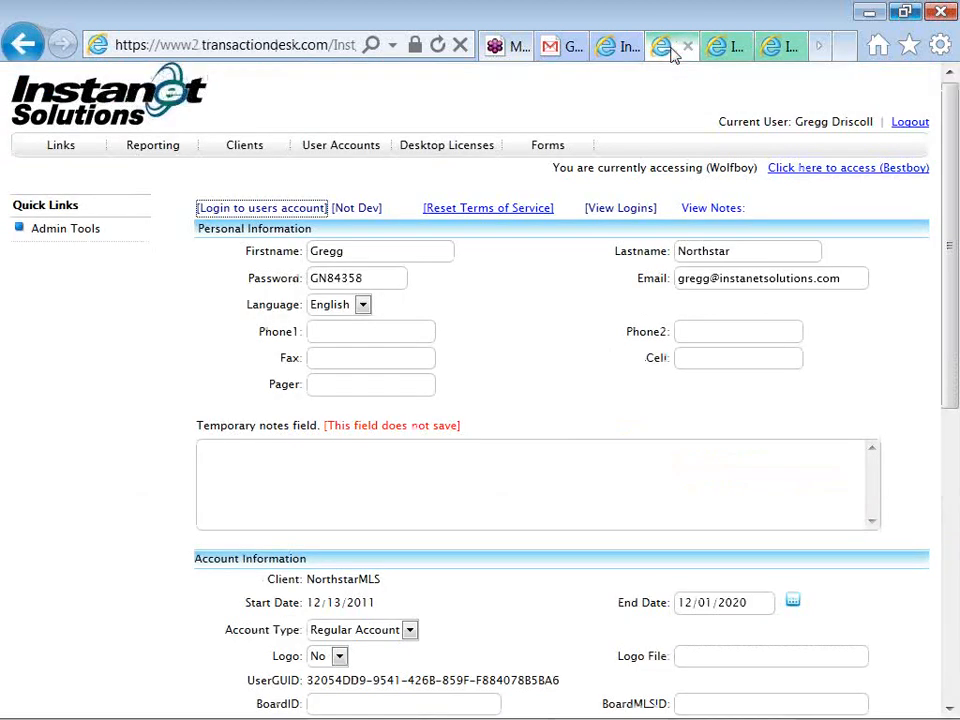
{"action": "left_click", "coordinate": [720, 48]}
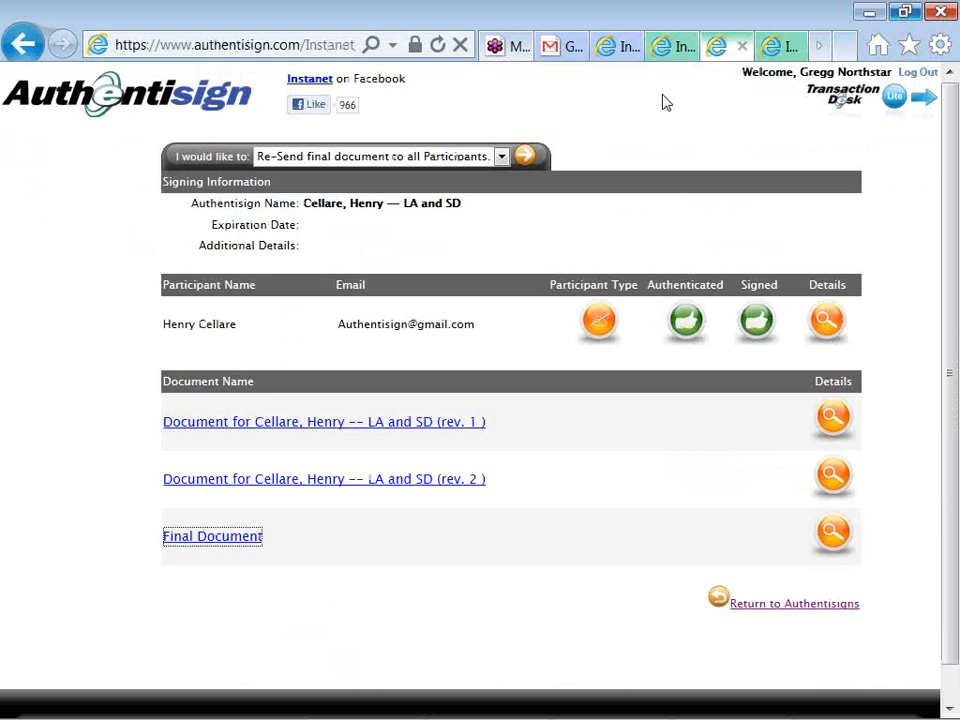
{"action": "left_click", "coordinate": [895, 104]}
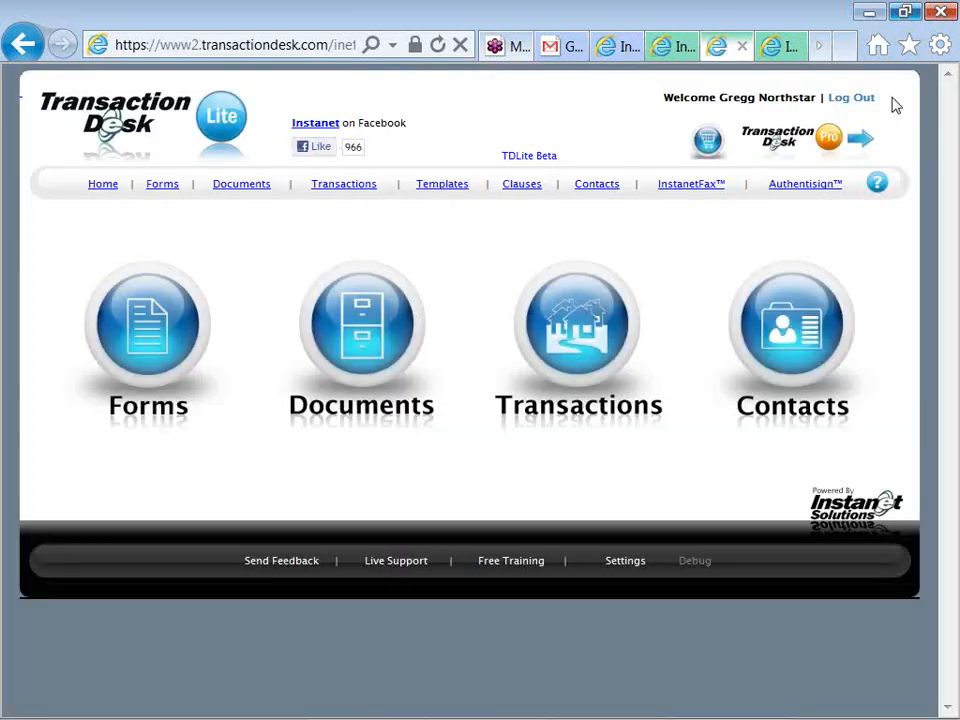
Show the SFR Listing prospect transaction's Document List with the signed LA and SD document
{"action": "left_click", "coordinate": [577, 334]}
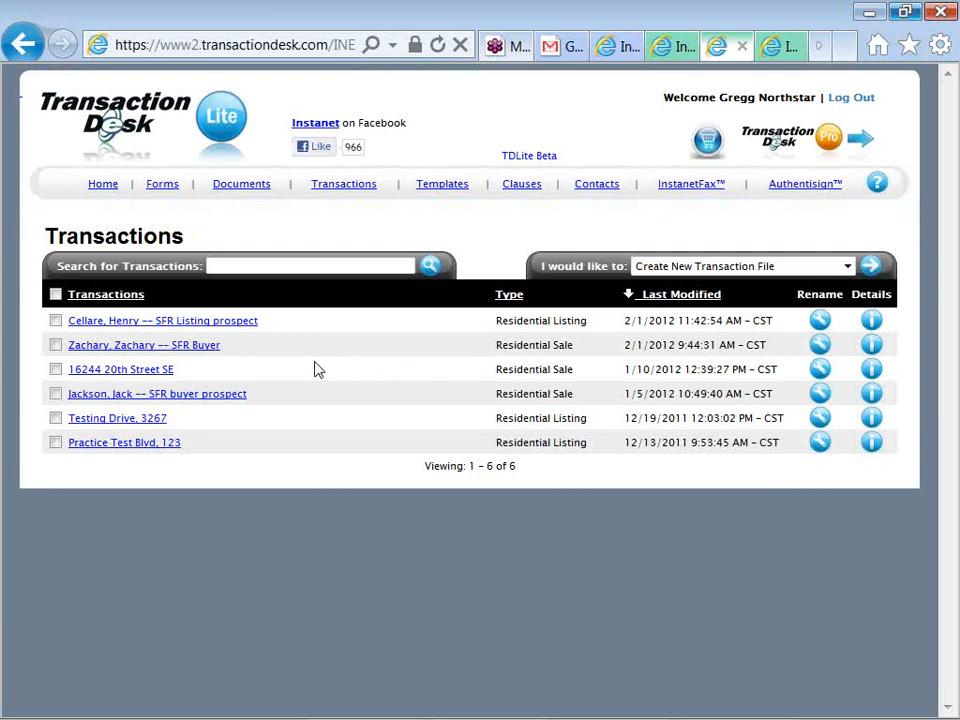
{"action": "left_click", "coordinate": [238, 332]}
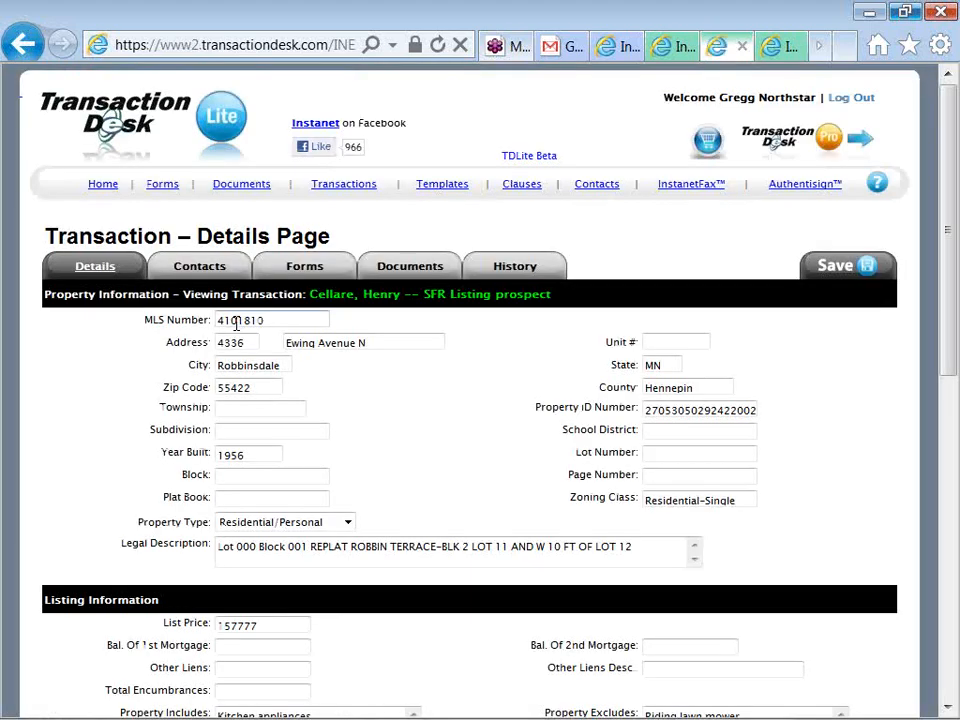
{"action": "left_click", "coordinate": [385, 274]}
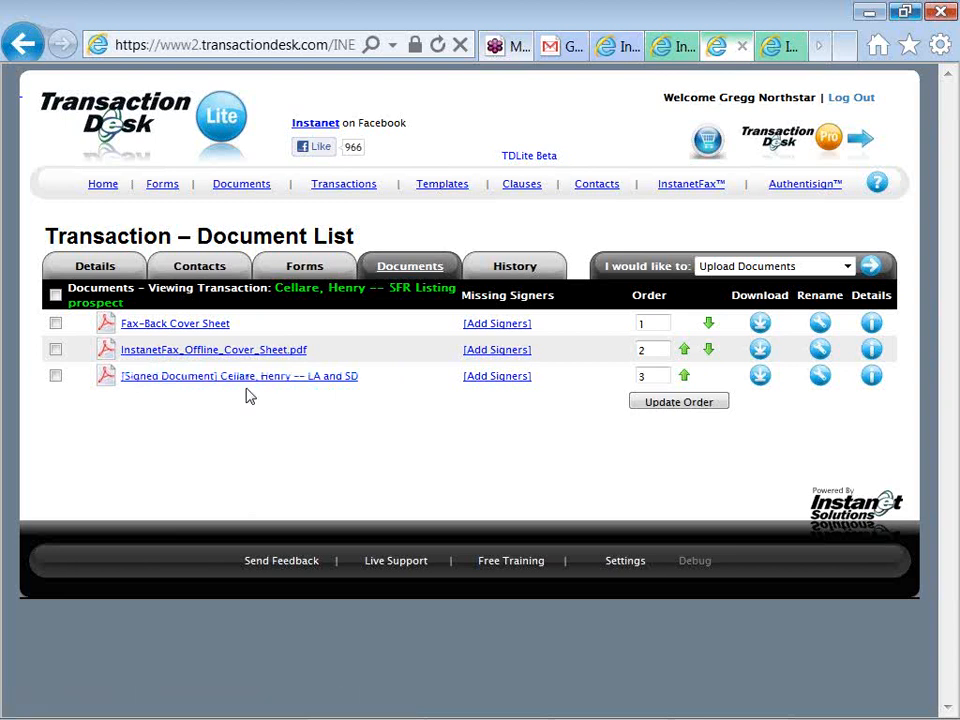
Open the Fax-Back Cover Sheet and point out its heading, fax-back number and barcode
{"action": "left_click", "coordinate": [228, 330]}
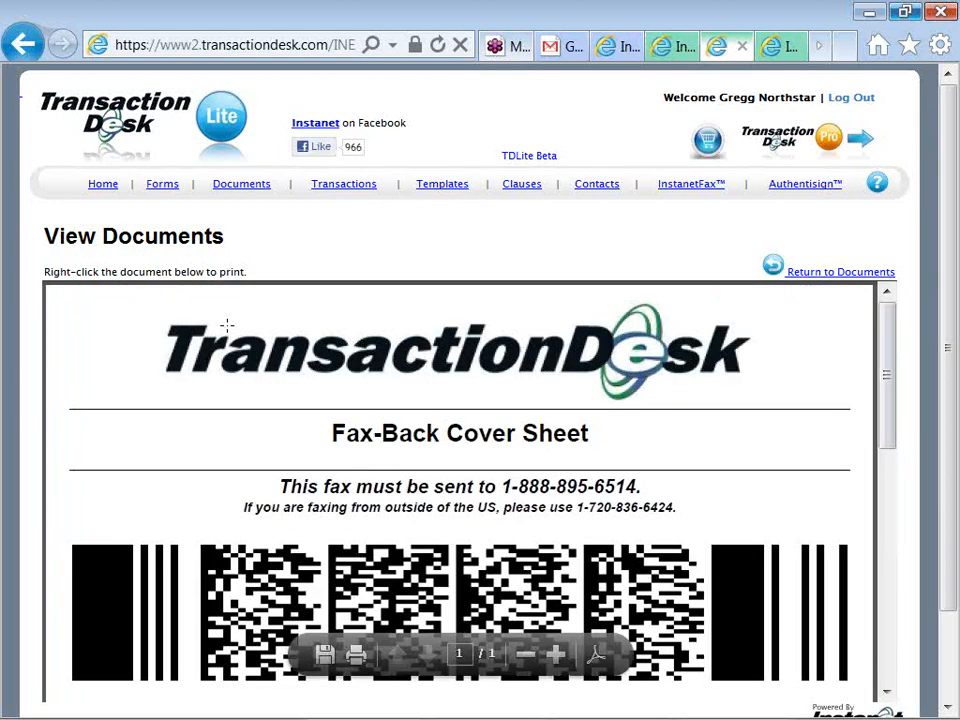
{"action": "scroll", "coordinate": [227, 325], "scroll_direction": "down", "scroll_amount": 1}
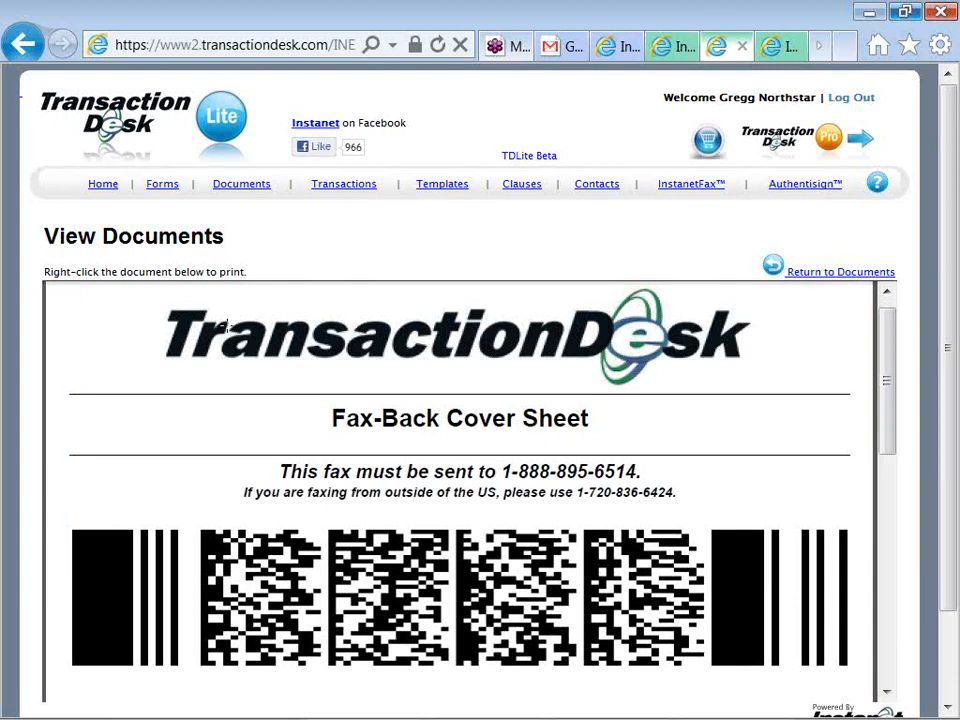
{"action": "scroll", "coordinate": [226, 326], "scroll_direction": "down", "scroll_amount": 1}
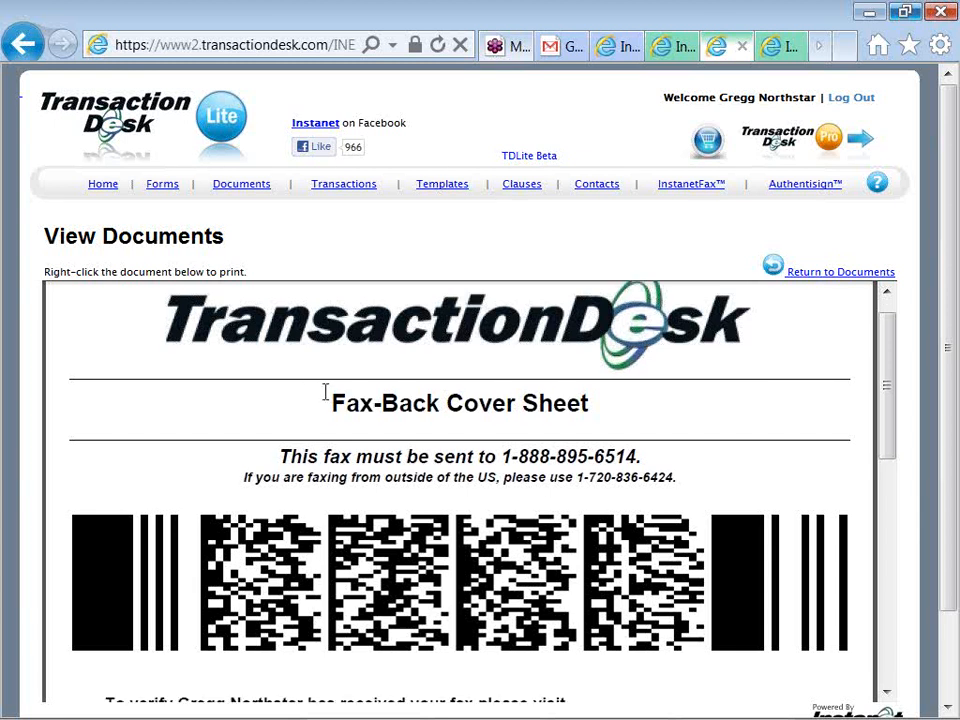
{"action": "left_click_drag", "start_coordinate": [331, 402], "coordinate": [440, 403]}
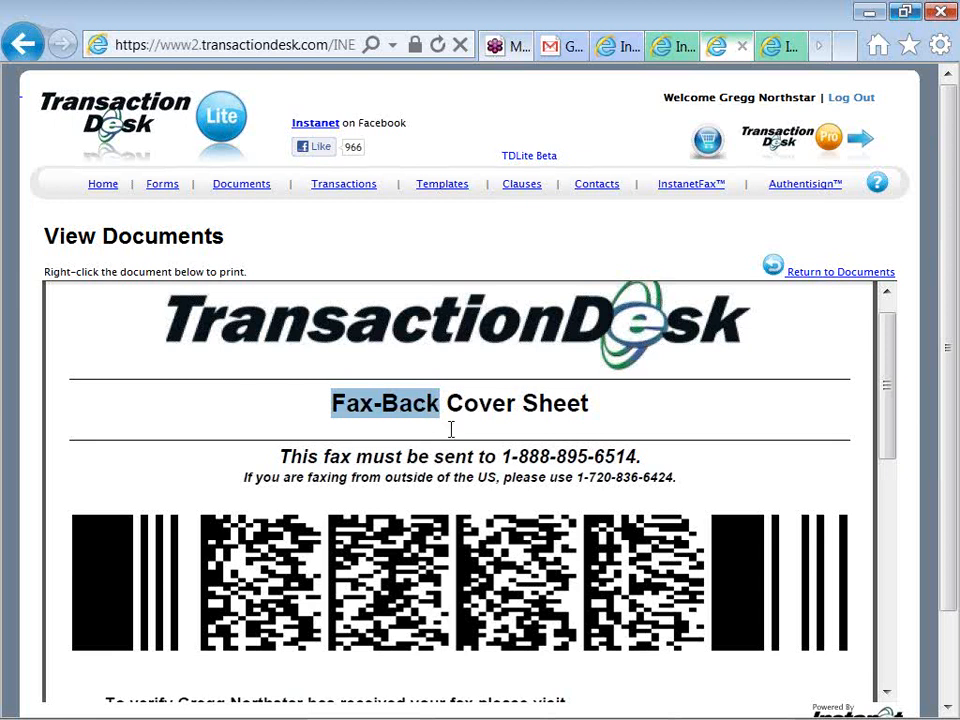
{"action": "left_click", "coordinate": [505, 456]}
{"action": "left_click_drag", "start_coordinate": [505, 456], "coordinate": [638, 457]}
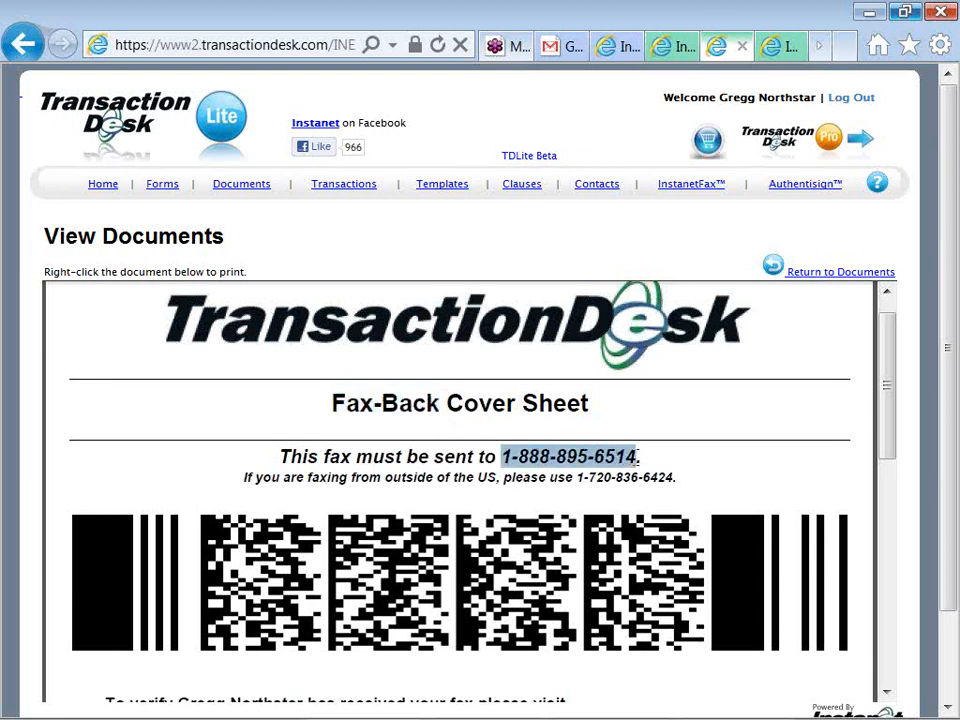
{"action": "left_click", "coordinate": [638, 457]}
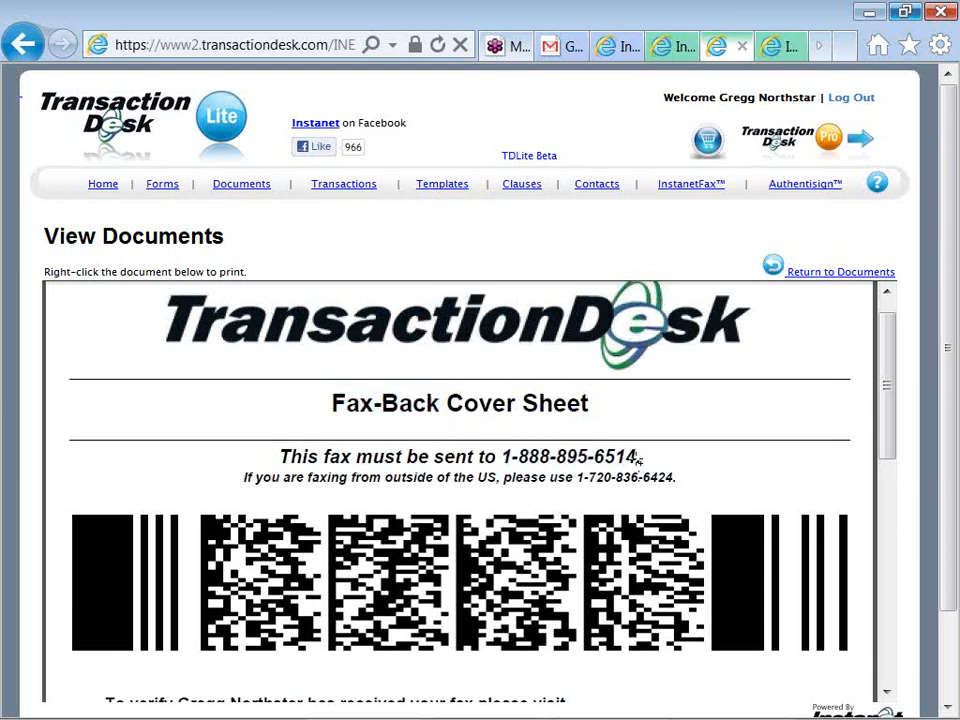
{"action": "left_click", "coordinate": [543, 555]}
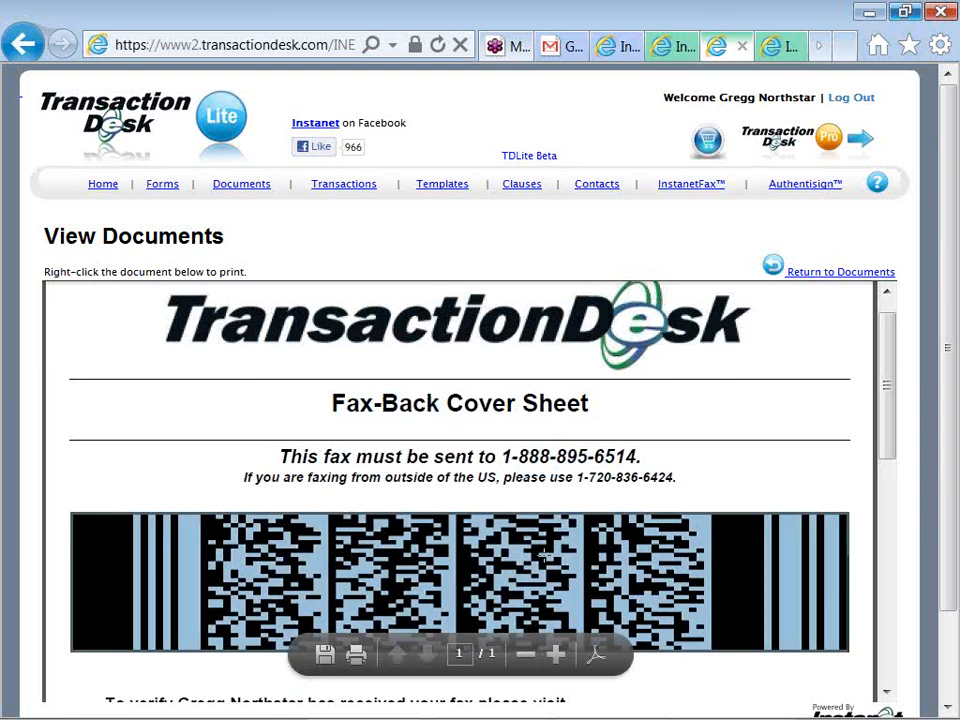
Review the verification, sender and transaction details, then return to the top and select the TransactionDesk logo
{"action": "scroll", "coordinate": [543, 555], "scroll_direction": "down", "scroll_amount": 3}
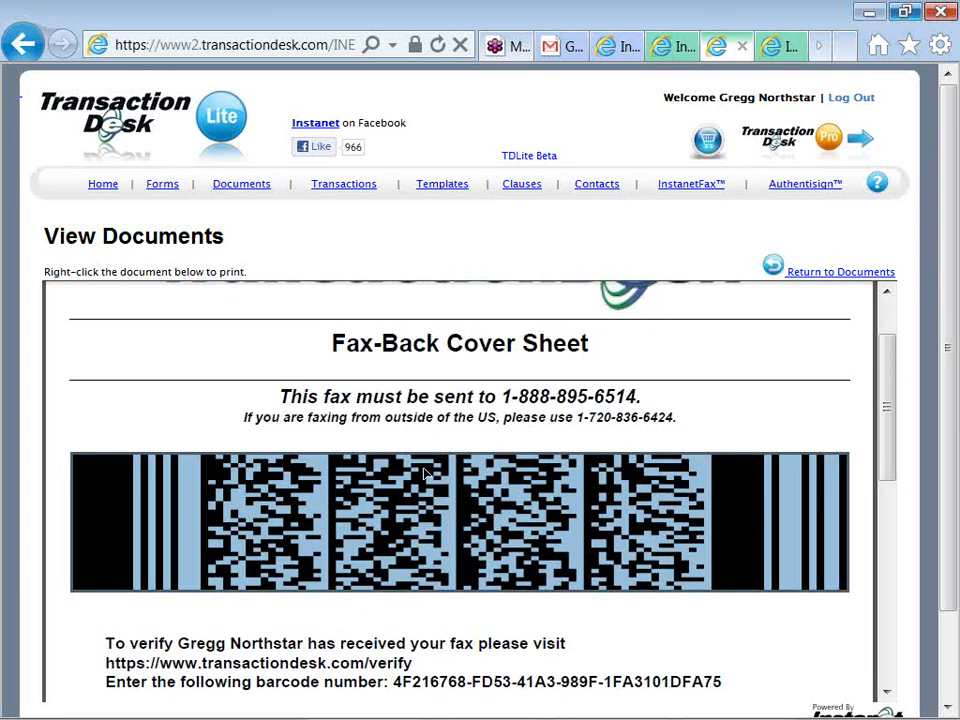
{"action": "scroll", "coordinate": [424, 474], "scroll_direction": "down", "scroll_amount": 3}
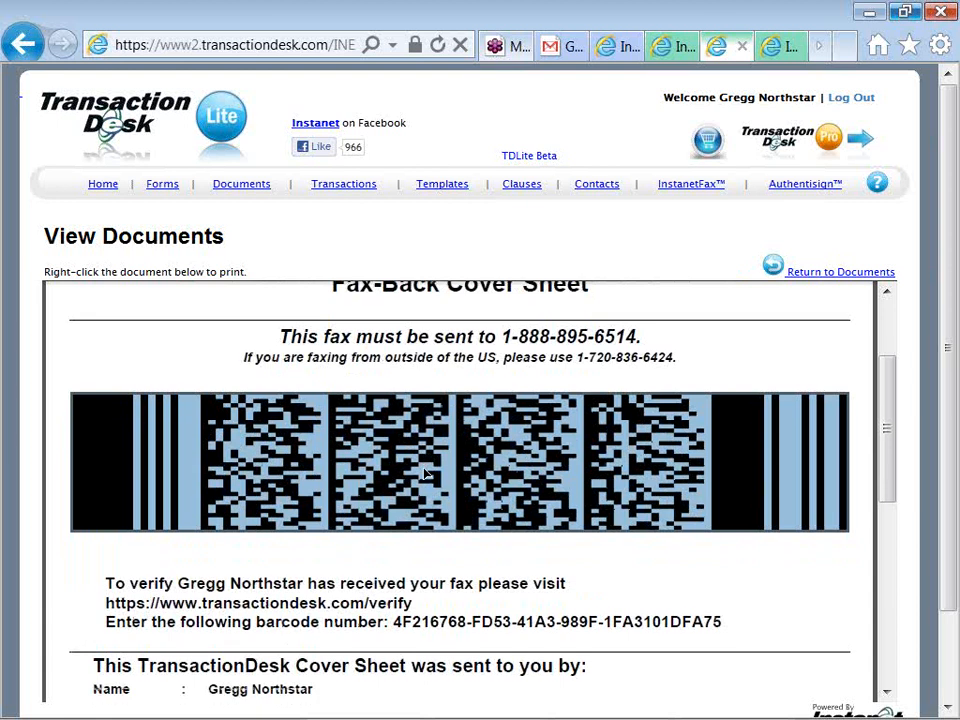
{"action": "scroll", "coordinate": [424, 474], "scroll_direction": "down", "scroll_amount": 1}
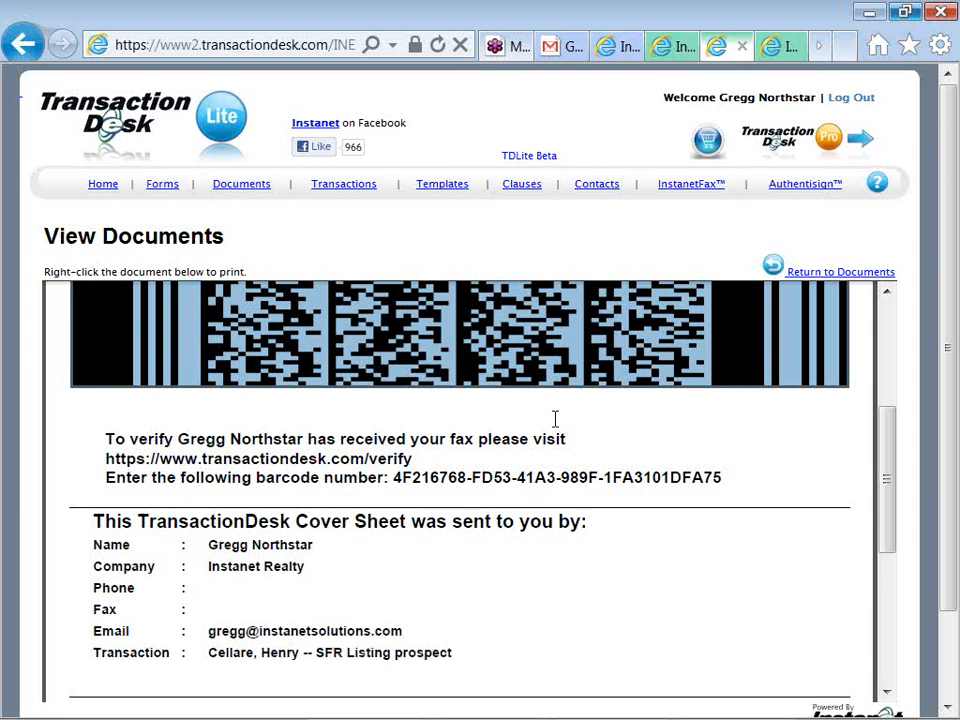
{"action": "scroll", "coordinate": [555, 419], "scroll_direction": "up", "scroll_amount": 2}
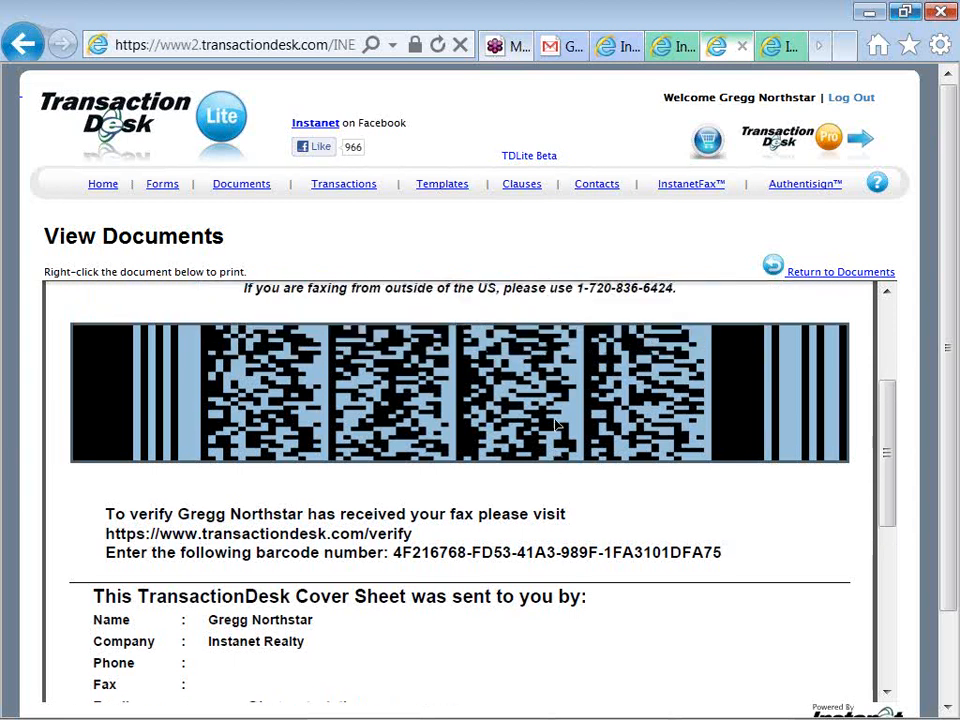
{"action": "scroll", "coordinate": [555, 425], "scroll_direction": "up", "scroll_amount": 3}
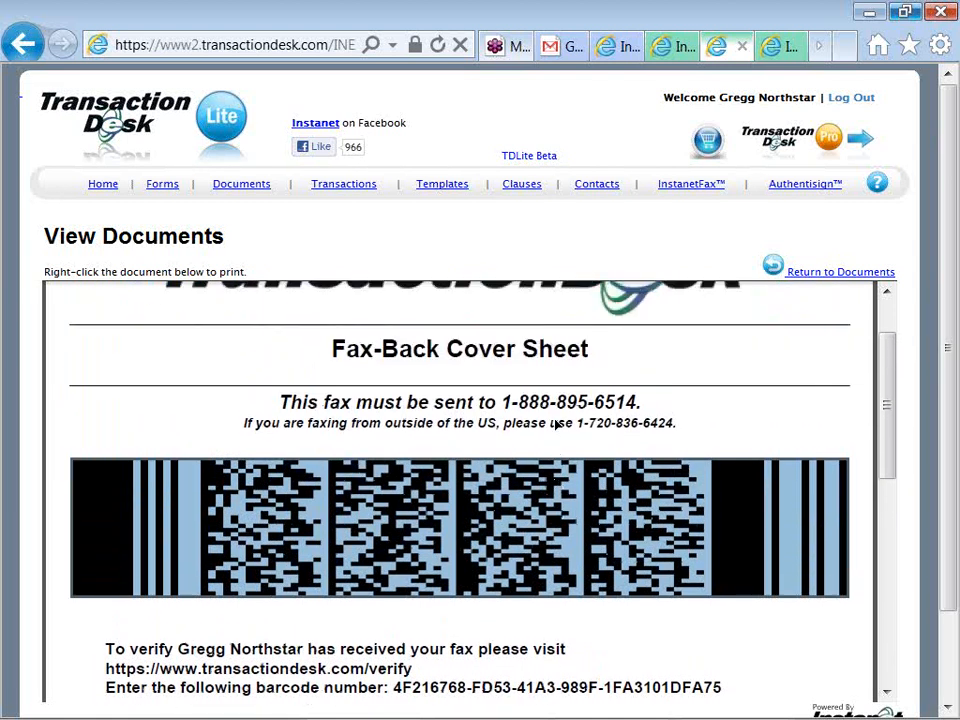
{"action": "scroll", "coordinate": [555, 419], "scroll_direction": "up", "scroll_amount": 1}
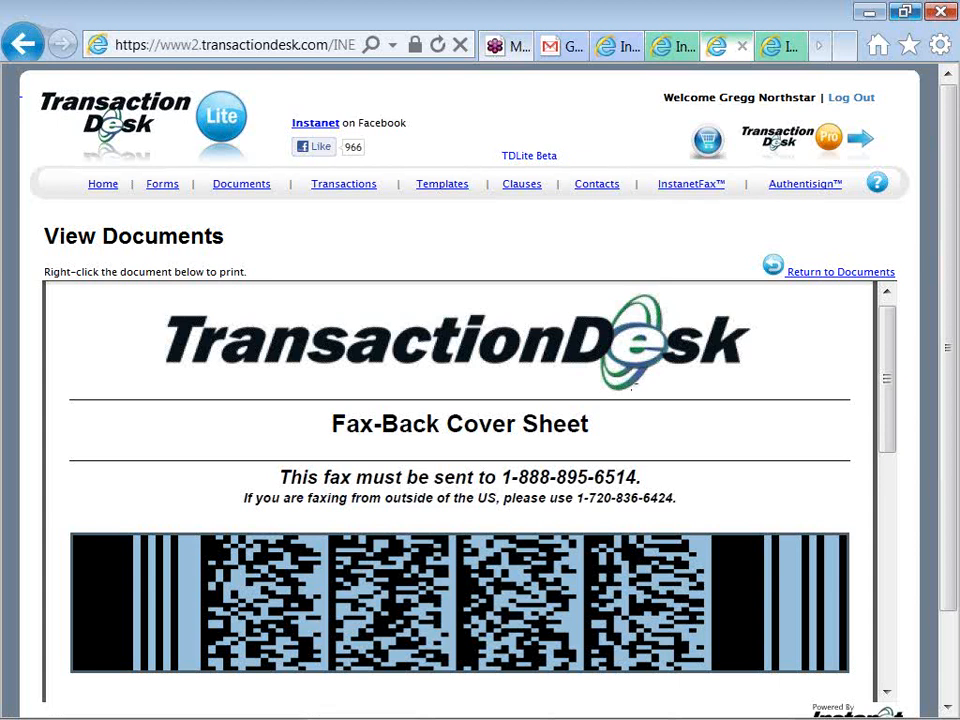
{"action": "mouse_move", "coordinate": [592, 562]}
{"action": "left_click", "coordinate": [752, 318]}
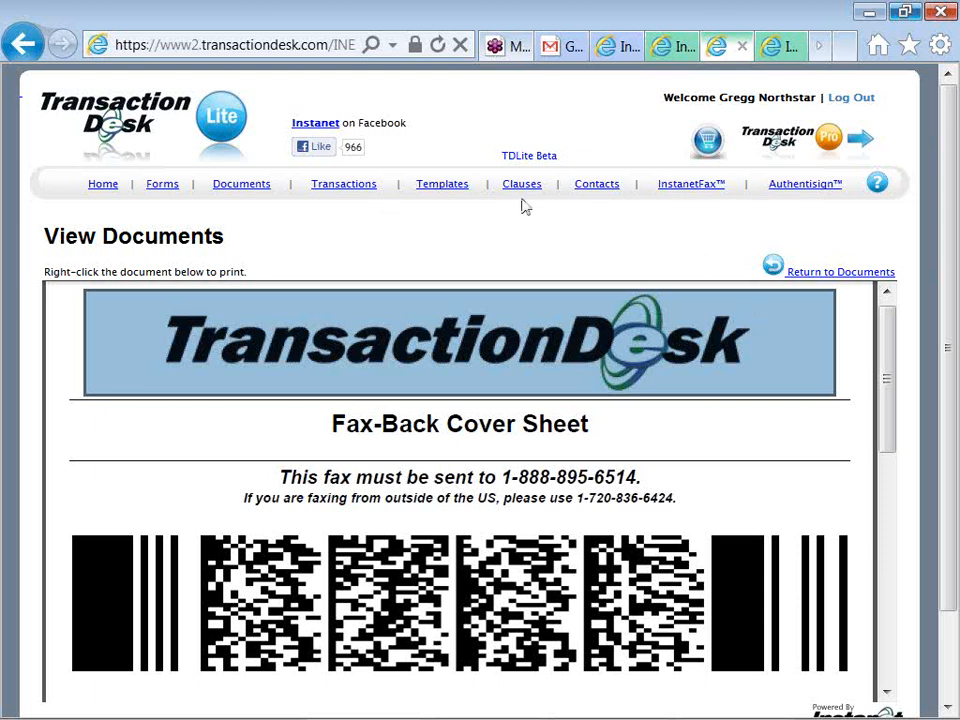
Return to the document list and scroll the Audio -- Authentisign notes to the closing contact lines
{"action": "left_click", "coordinate": [803, 274]}
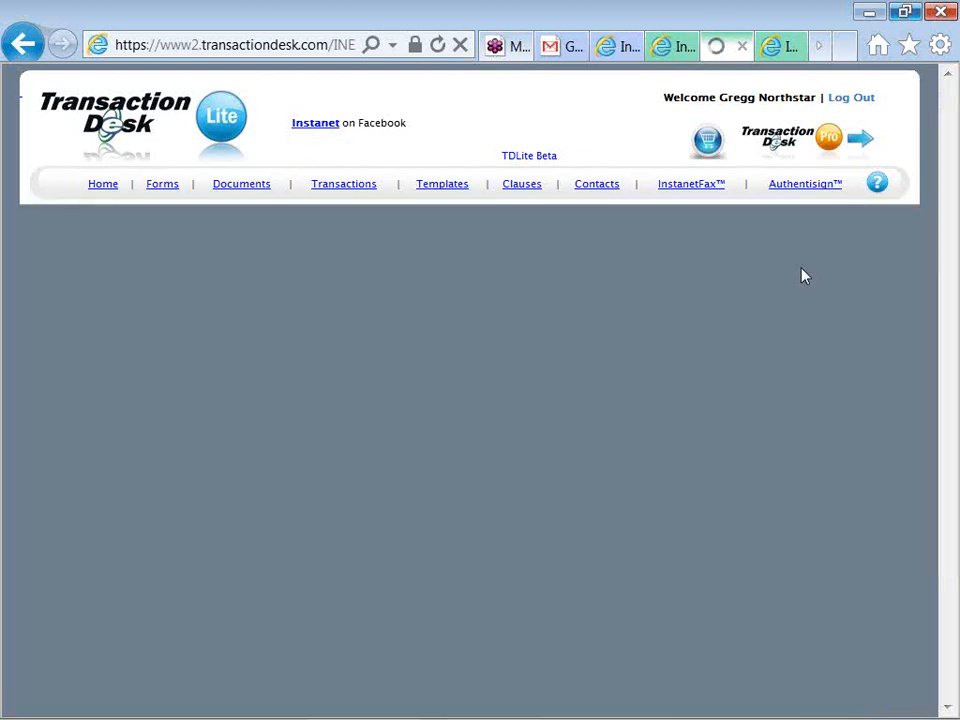
{"action": "key", "text": "alt+Tab"}
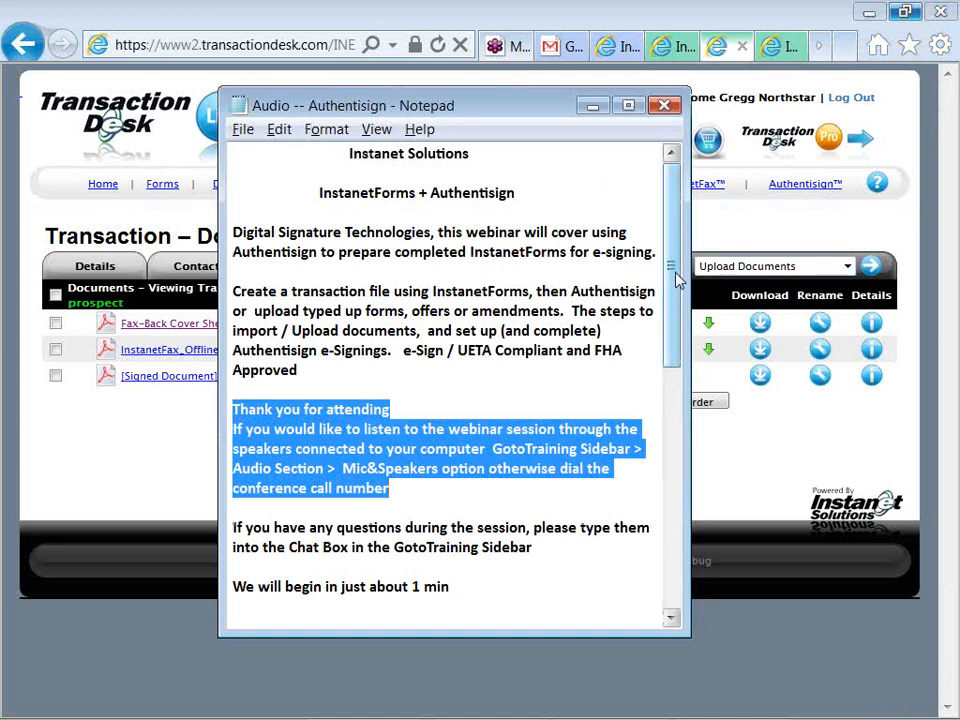
{"action": "left_click_drag", "start_coordinate": [673, 272], "coordinate": [675, 293]}
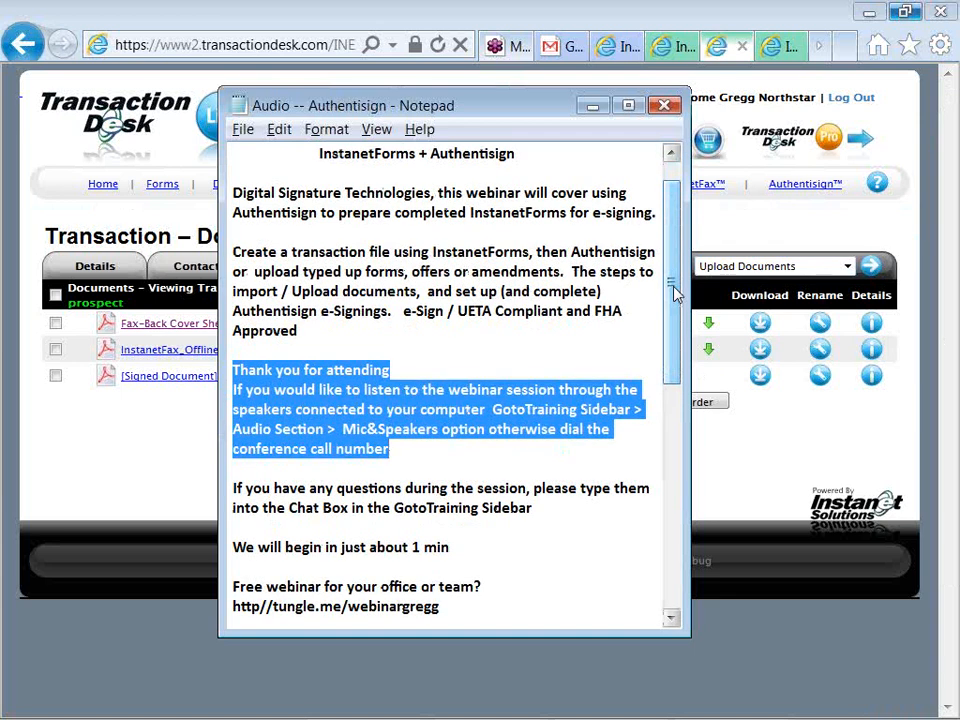
{"action": "left_click_drag", "start_coordinate": [673, 290], "coordinate": [671, 469]}
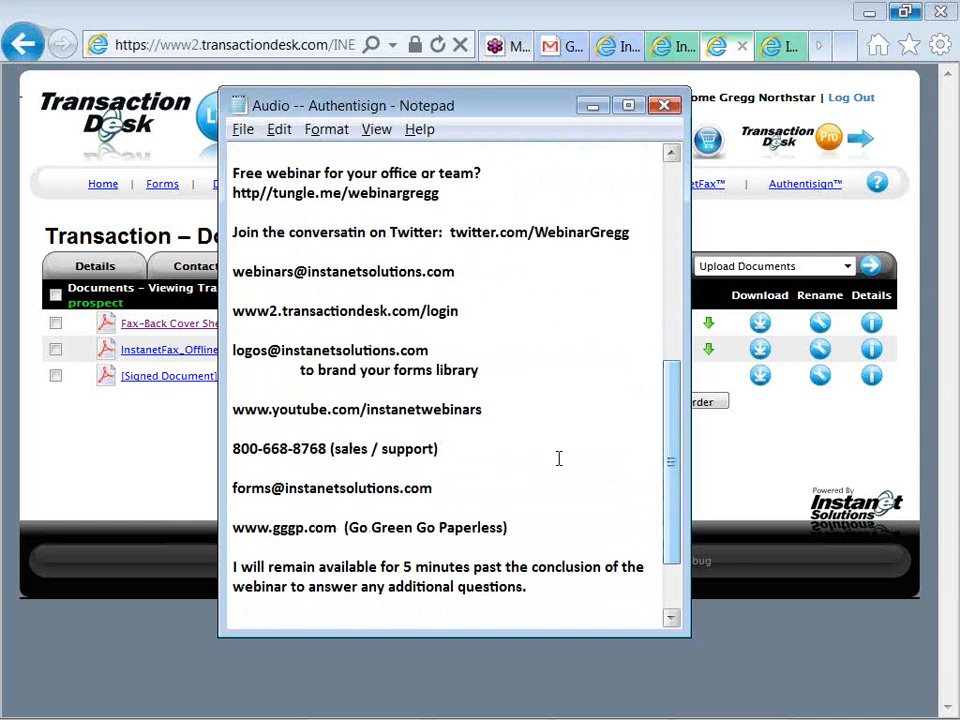
Highlight the sales/support phone line, YouTube channel URL and tungle.me webinar booking link in the notes
{"action": "left_click_drag", "start_coordinate": [440, 449], "coordinate": [234, 450]}
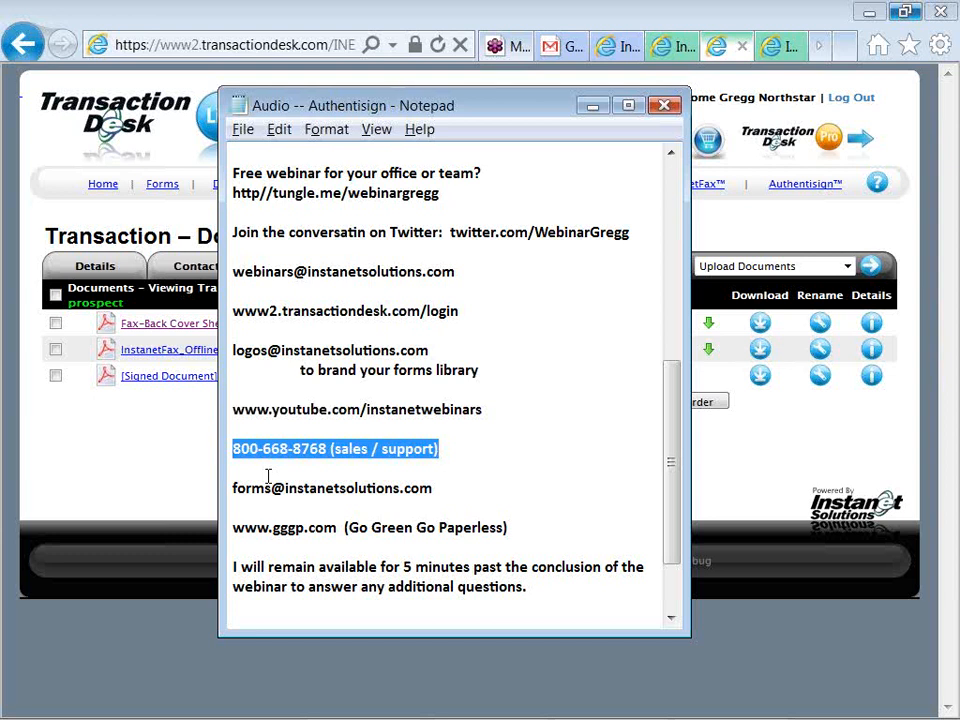
{"action": "left_click_drag", "start_coordinate": [233, 410], "coordinate": [484, 409]}
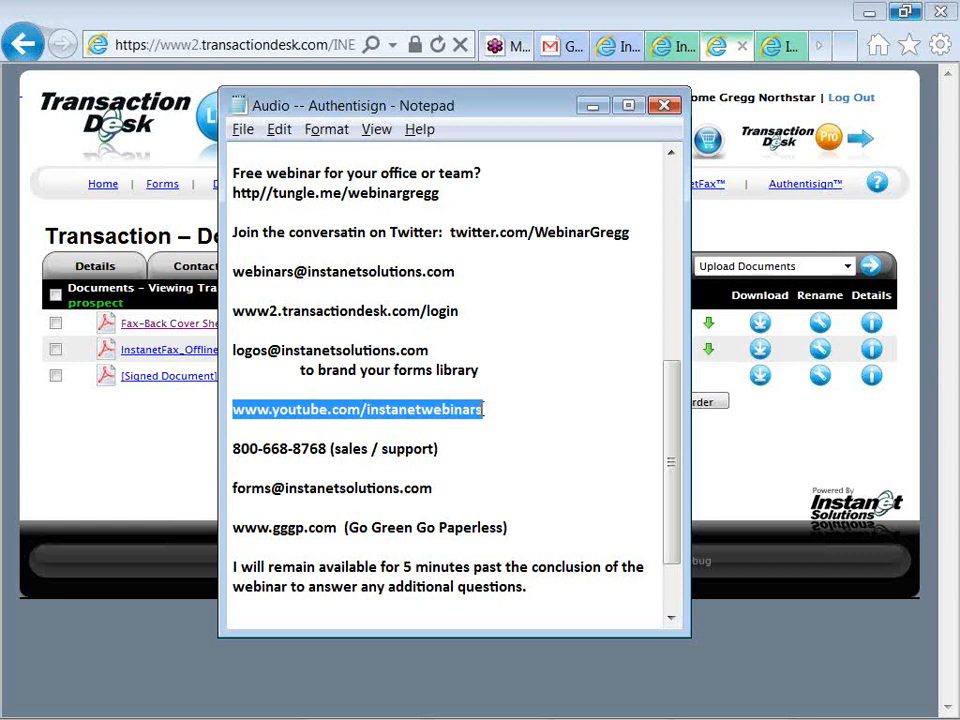
{"action": "left_click_drag", "start_coordinate": [446, 196], "coordinate": [233, 193]}
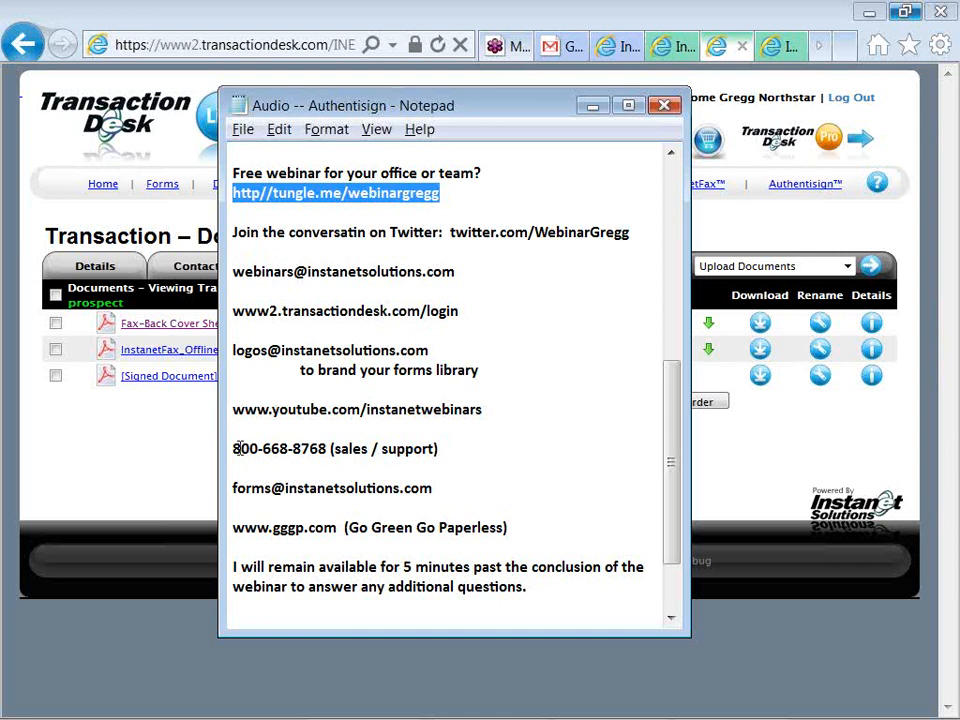
{"action": "left_click_drag", "start_coordinate": [241, 448], "coordinate": [264, 444]}
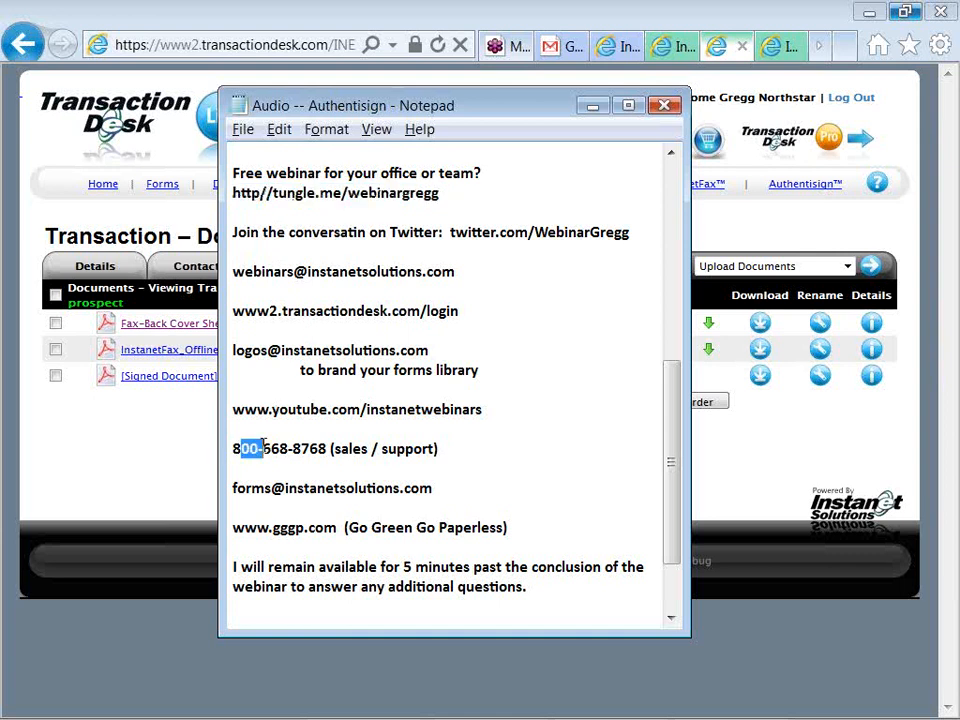
{"action": "left_click", "coordinate": [251, 448]}
{"action": "left_click_drag", "start_coordinate": [233, 408], "coordinate": [486, 411]}
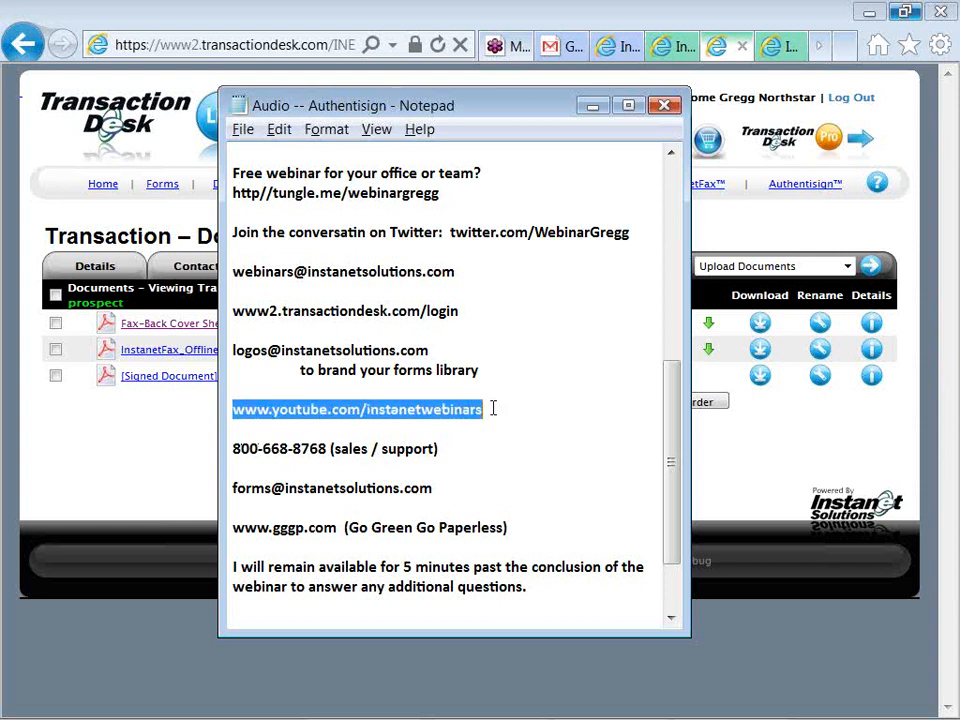
{"action": "key", "text": "alt+Tab"}
{"action": "key", "text": "alt+Tab"}
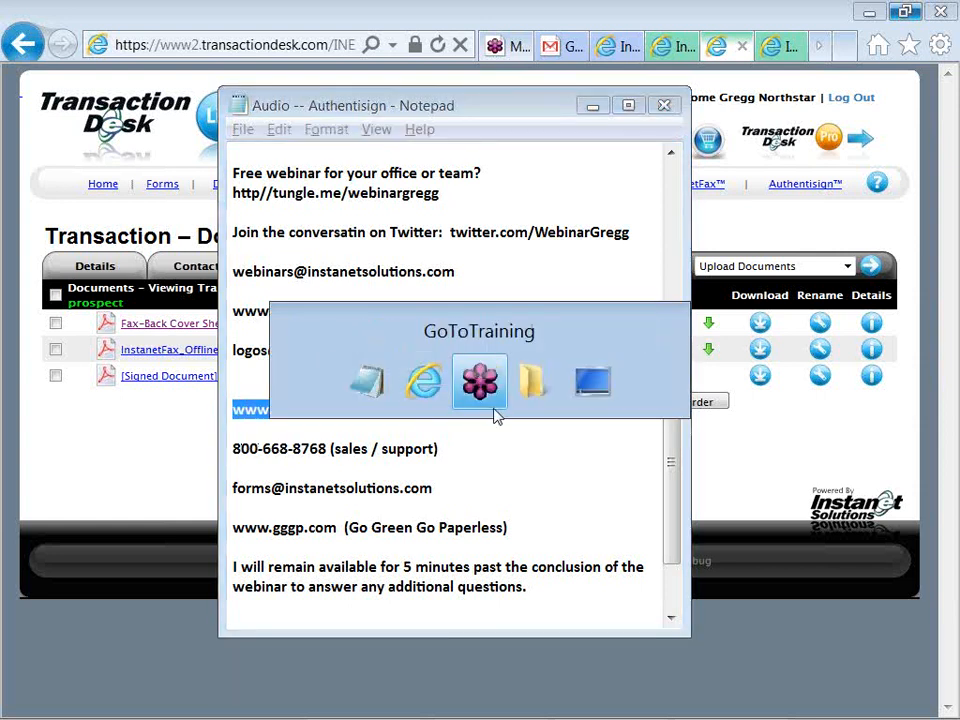